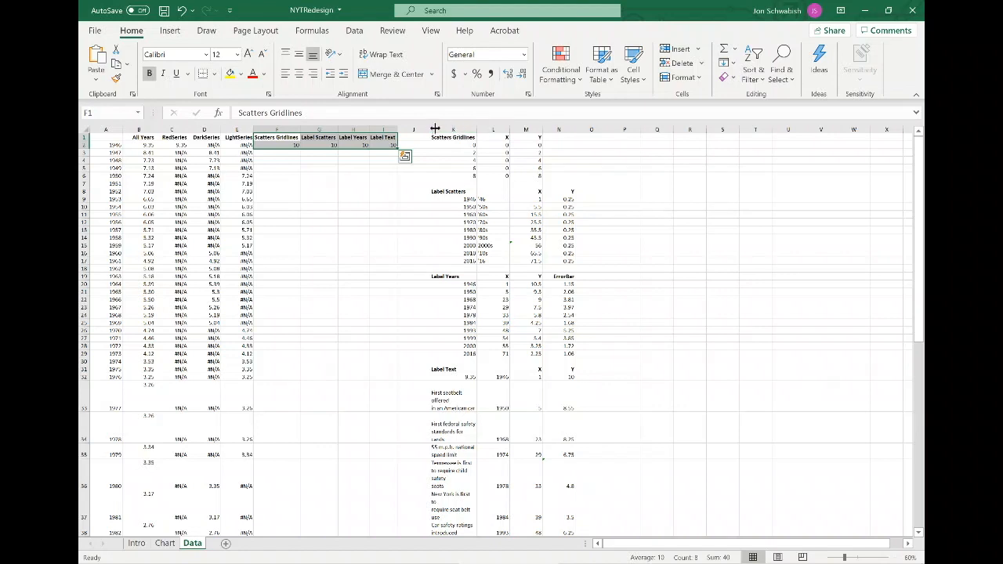
Select the data range A1:I72 and insert a clustered column chart.
{"action": "left_click_drag", "start_coordinate": [454, 129], "coordinate": [559, 131]}
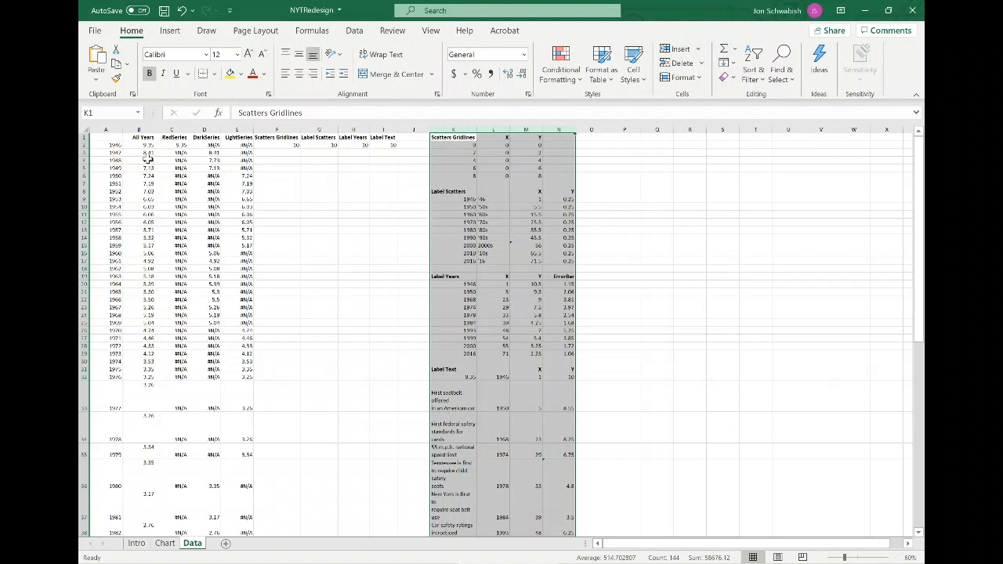
{"action": "left_click_drag", "start_coordinate": [110, 135], "coordinate": [381, 529]}
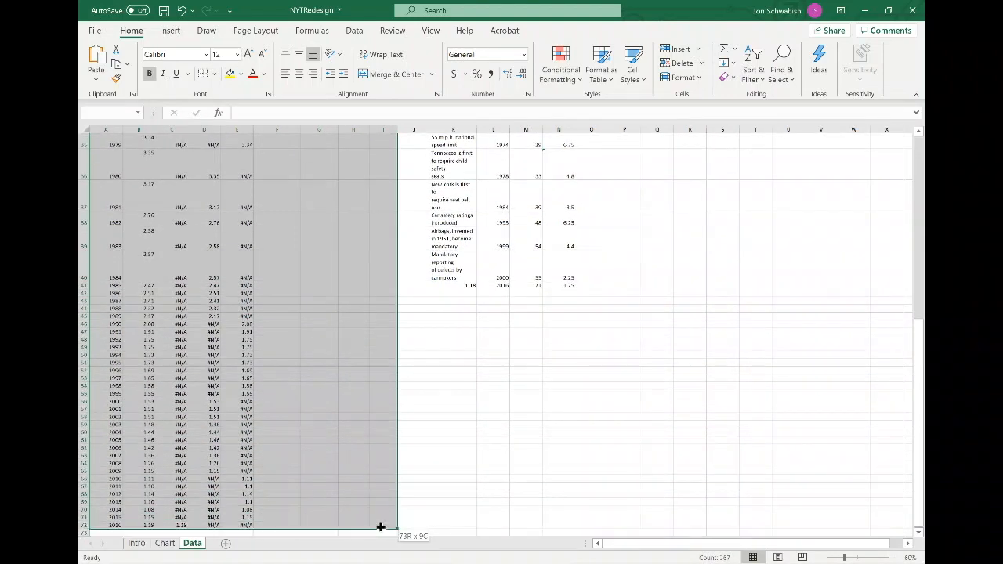
{"action": "scroll", "coordinate": [352, 430], "scroll_direction": "up", "scroll_amount": 7}
{"action": "scroll", "coordinate": [341, 417], "scroll_direction": "up", "scroll_amount": 5}
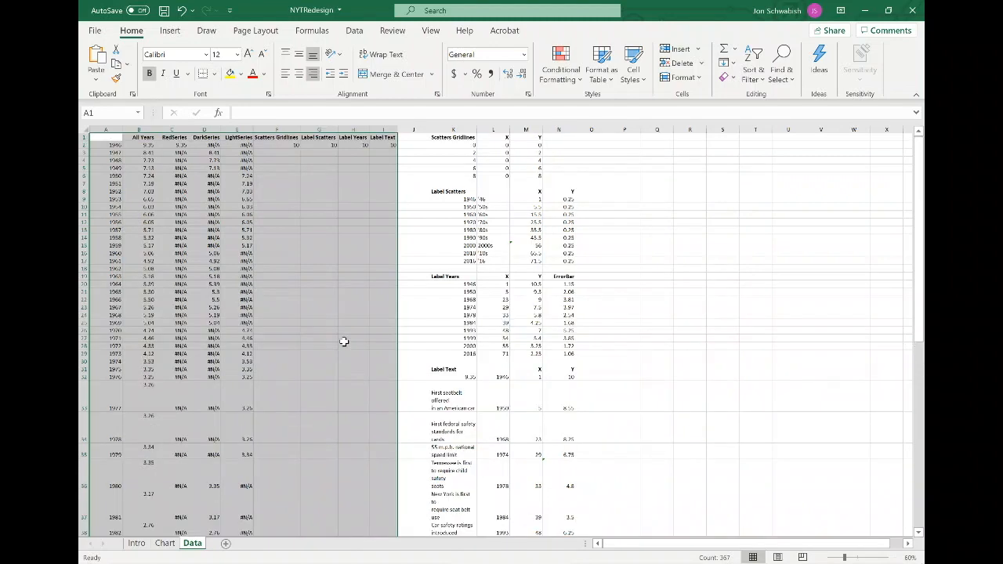
{"action": "left_click", "coordinate": [169, 35]}
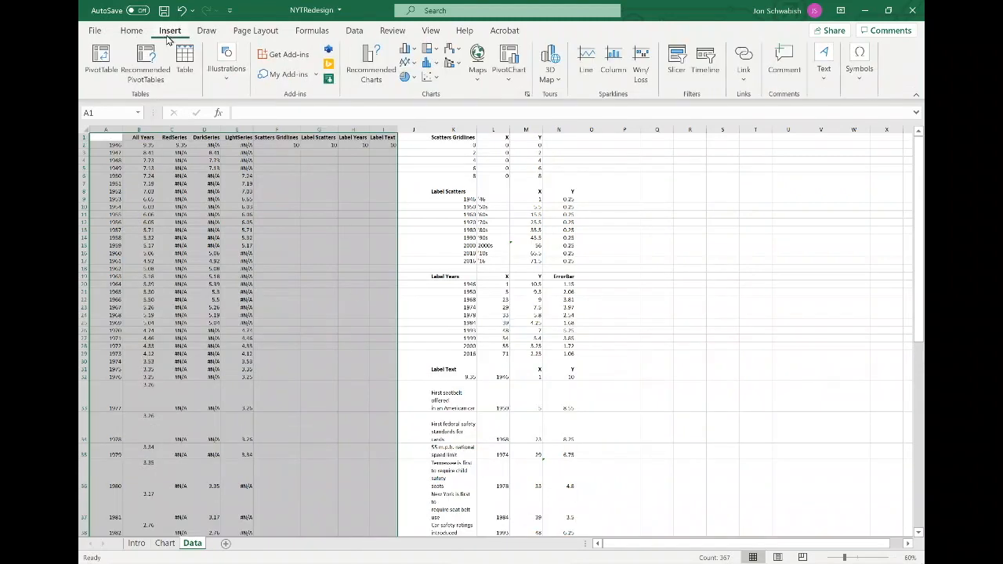
{"action": "left_click", "coordinate": [406, 49]}
{"action": "left_click", "coordinate": [415, 94]}
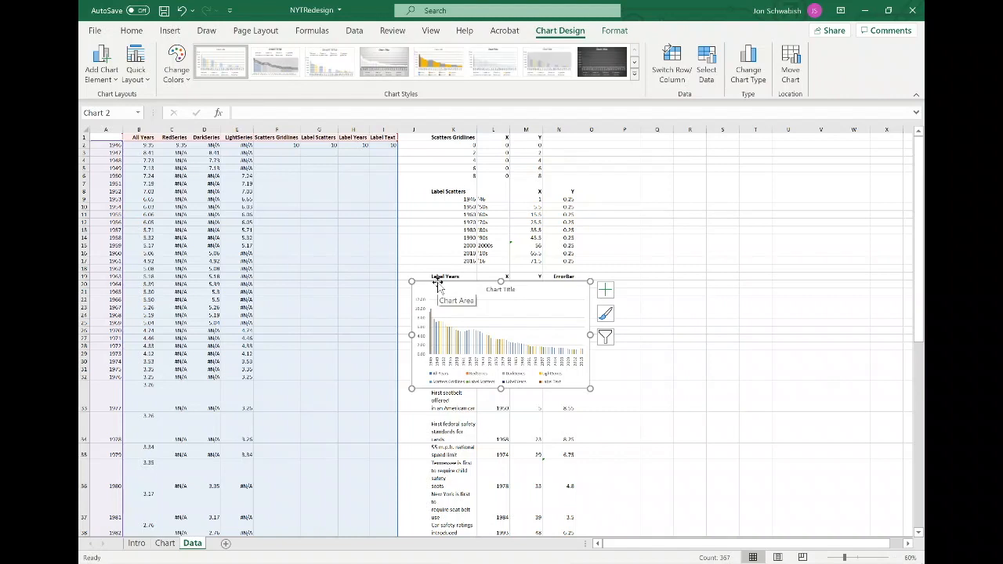
Move the chart to the sheet's upper-left corner and enlarge it to span about columns A through K.
{"action": "left_click_drag", "start_coordinate": [439, 284], "coordinate": [117, 153]}
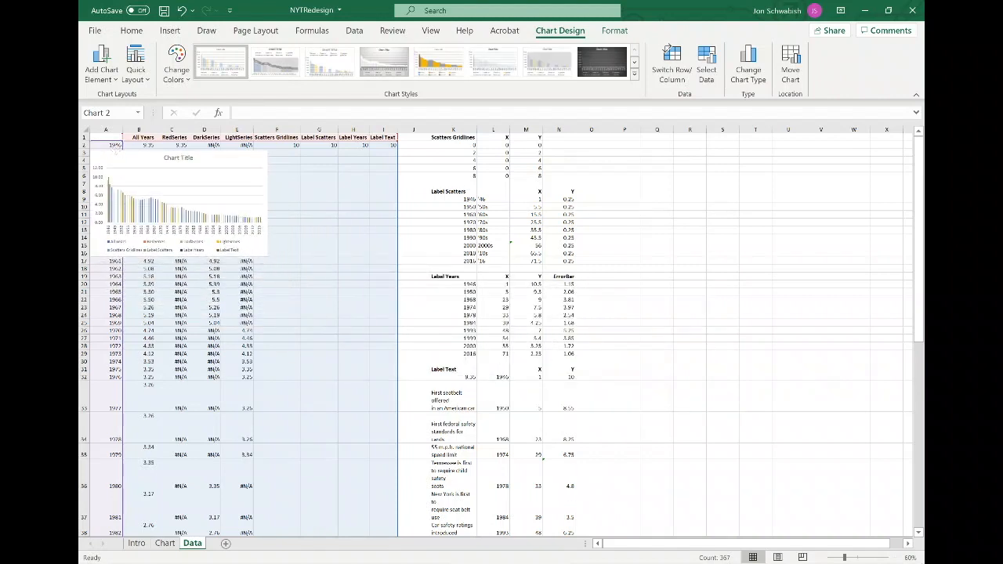
{"action": "left_click_drag", "start_coordinate": [265, 256], "coordinate": [367, 351]}
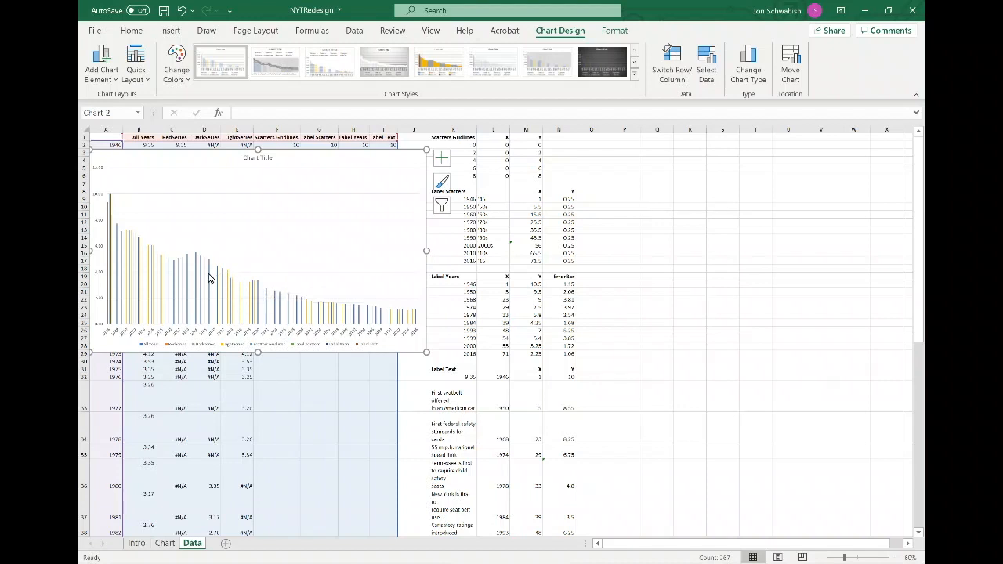
Delete the chart title and the legend.
{"action": "left_click", "coordinate": [260, 157]}
{"action": "key", "text": "Delete"}
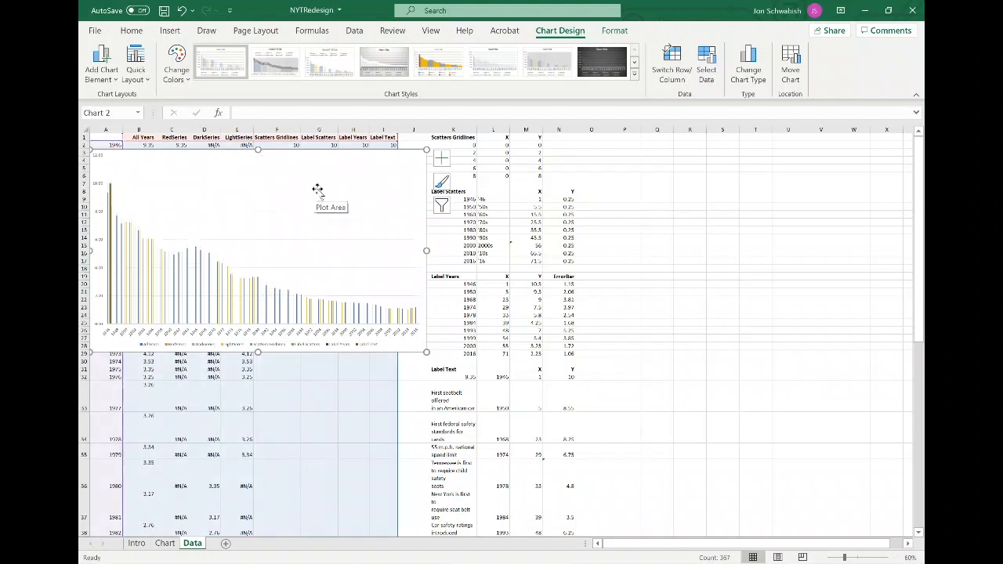
{"action": "left_click", "coordinate": [282, 346]}
{"action": "key", "text": "Delete"}
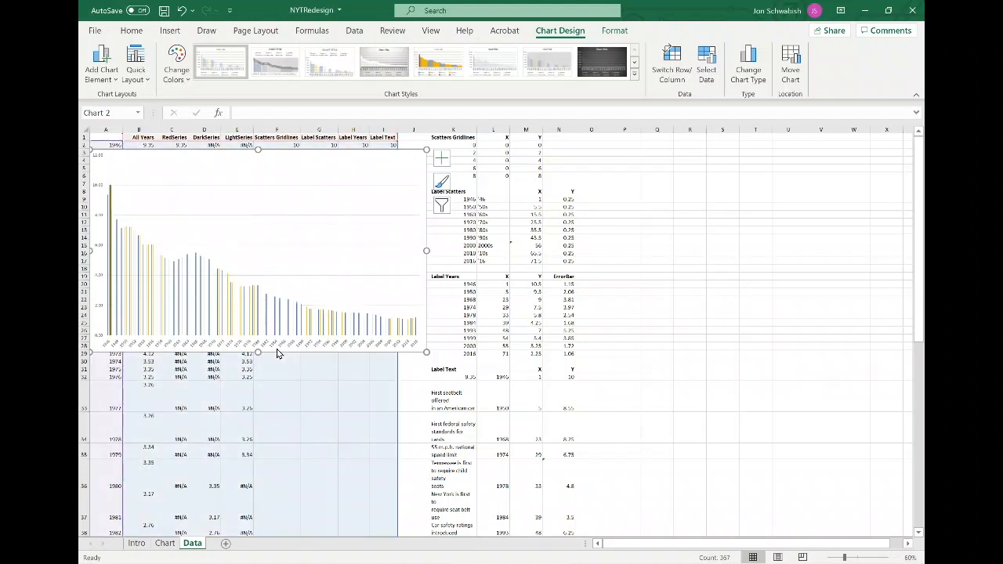
Delete the horizontal axis labels from the chart.
{"action": "left_click", "coordinate": [276, 349]}
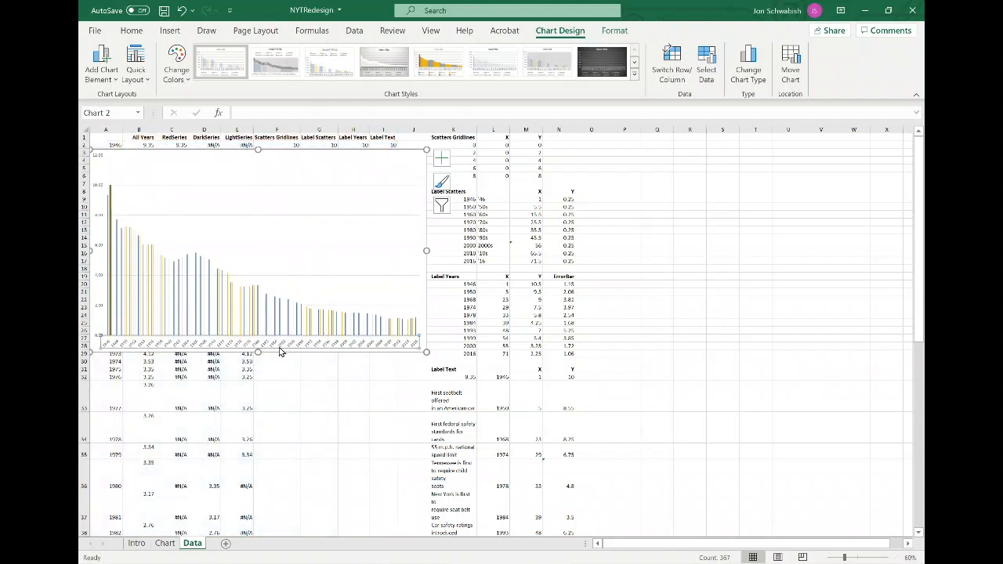
{"action": "key", "text": "Delete"}
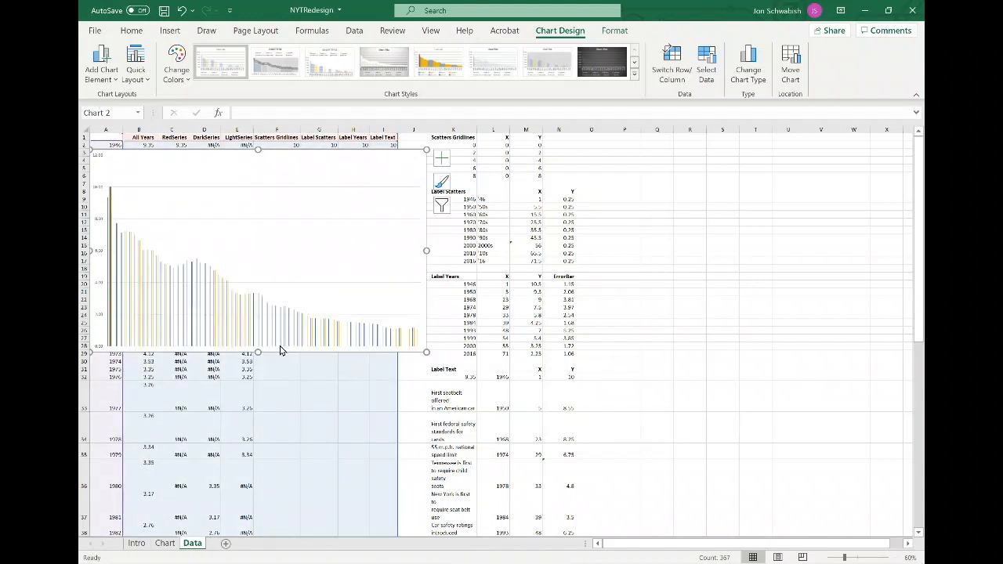
Change the chart to a Combo type and set the Scatters Gridlines series to Scatter.
{"action": "left_click", "coordinate": [749, 59]}
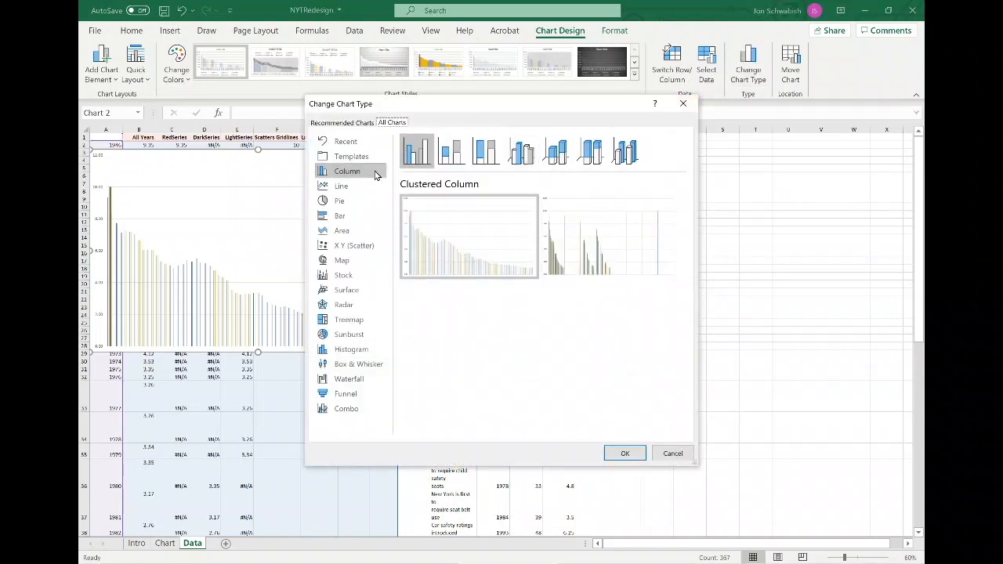
{"action": "left_click", "coordinate": [345, 410]}
{"action": "scroll", "coordinate": [487, 398], "scroll_direction": "down", "scroll_amount": 2}
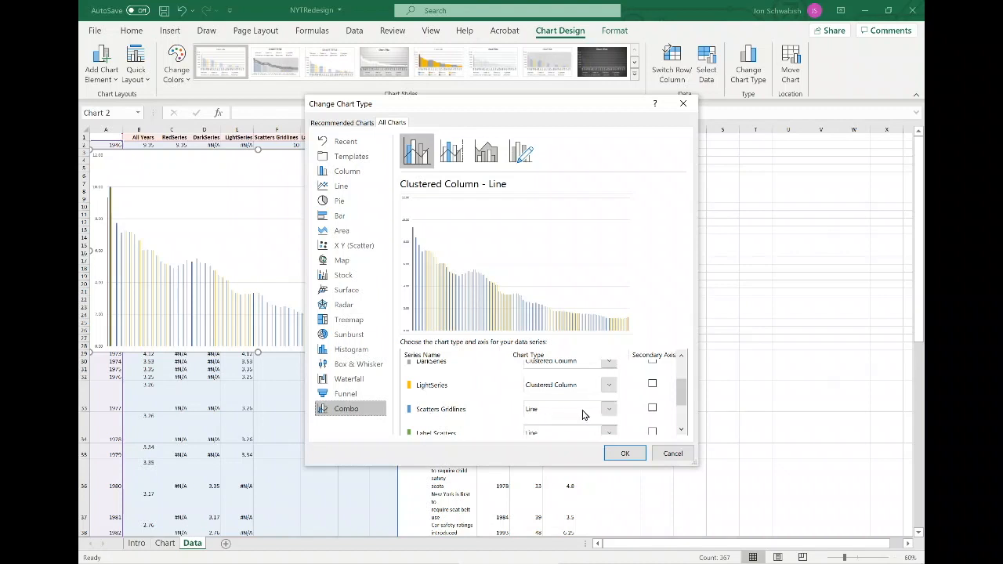
{"action": "left_click", "coordinate": [610, 411]}
{"action": "scroll", "coordinate": [576, 350], "scroll_direction": "down", "scroll_amount": 3}
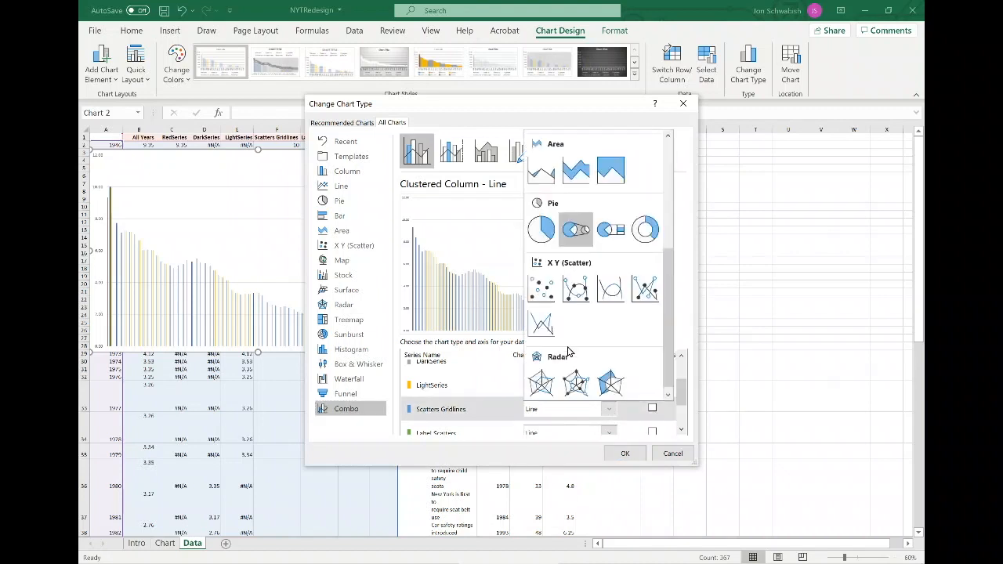
{"action": "left_click", "coordinate": [542, 321]}
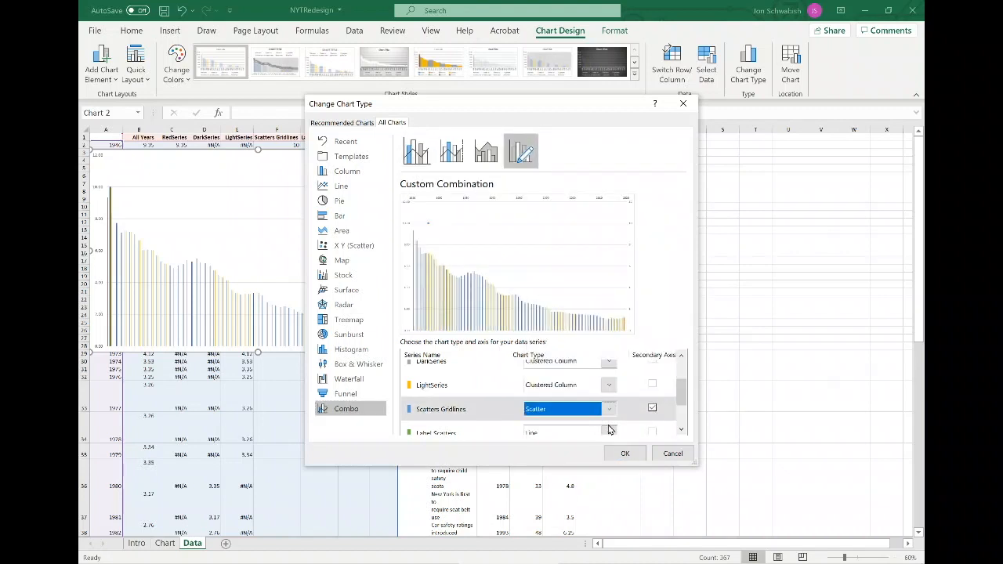
Set the Label Scatters and Label Years series to Scatter chart type.
{"action": "left_click", "coordinate": [610, 428]}
{"action": "scroll", "coordinate": [549, 329], "scroll_direction": "down", "scroll_amount": 3}
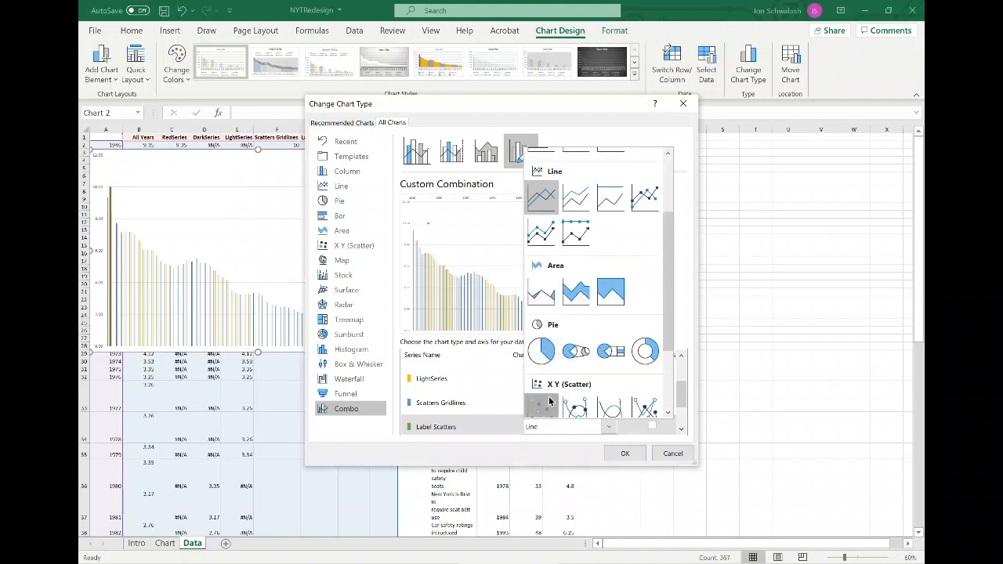
{"action": "left_click", "coordinate": [541, 406]}
{"action": "scroll", "coordinate": [600, 401], "scroll_direction": "down", "scroll_amount": 1}
{"action": "left_click", "coordinate": [604, 399]}
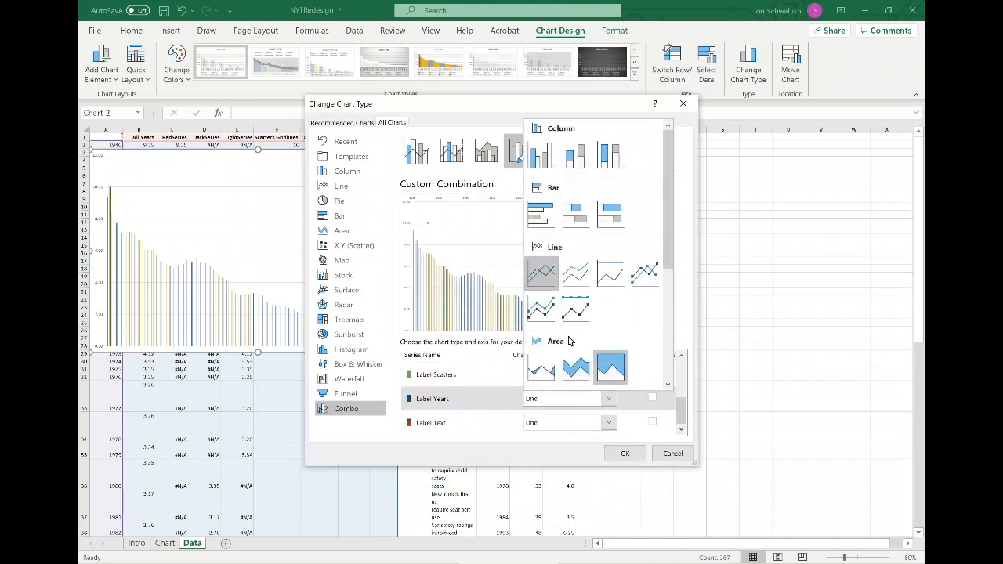
{"action": "scroll", "coordinate": [558, 345], "scroll_direction": "down", "scroll_amount": 3}
{"action": "left_click", "coordinate": [543, 408]}
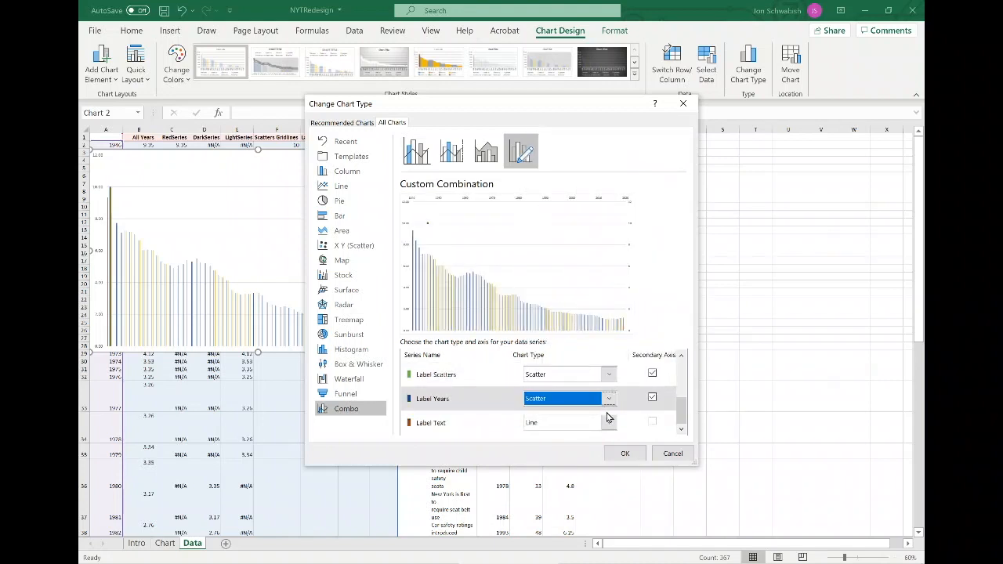
Set the Label Text series to Scatter and apply the combo chart changes.
{"action": "left_click", "coordinate": [609, 423]}
{"action": "scroll", "coordinate": [550, 353], "scroll_direction": "down", "scroll_amount": 3}
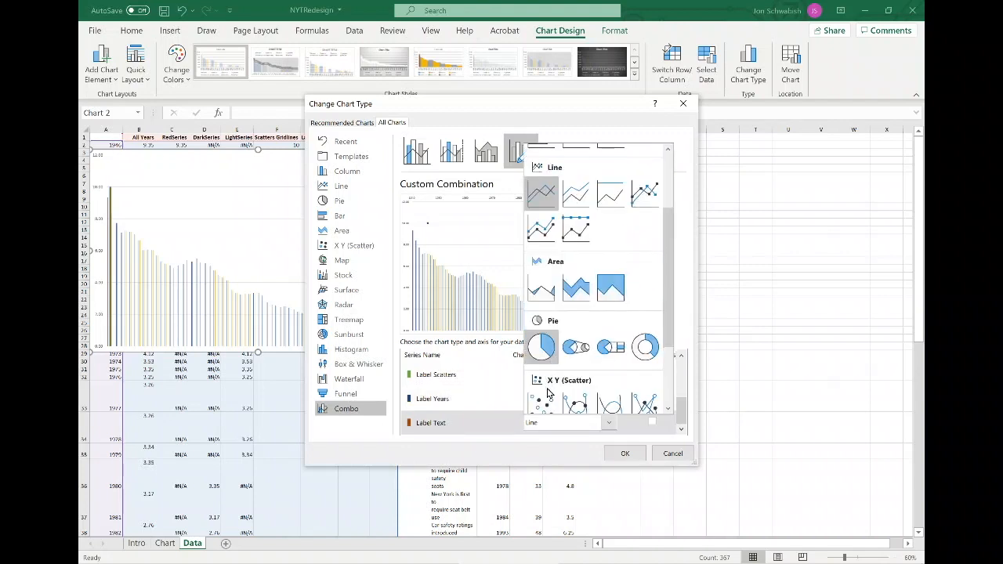
{"action": "left_click", "coordinate": [540, 404]}
{"action": "left_click", "coordinate": [624, 453]}
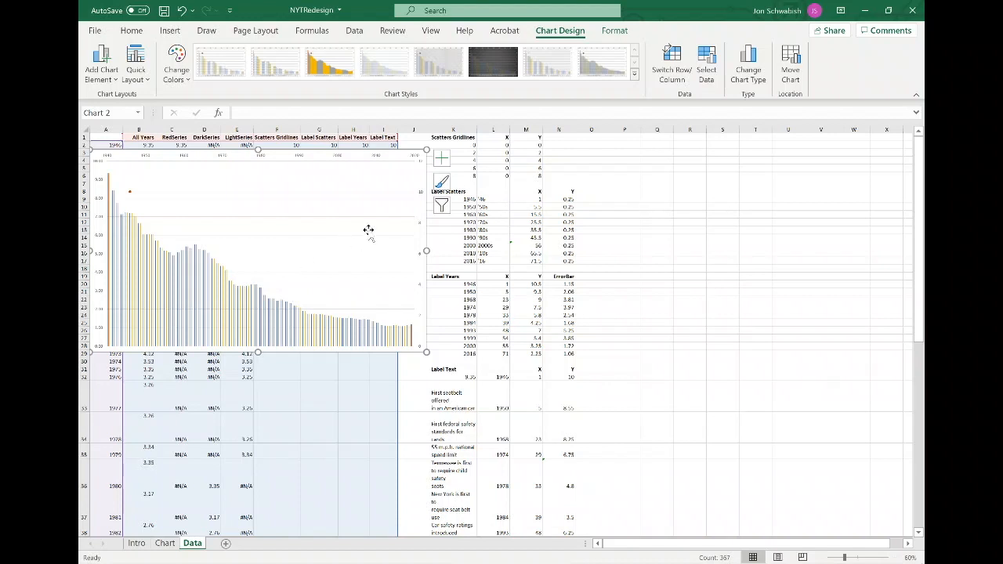
Format the All Years column series with 100% series overlap and 0% gap width.
{"action": "right_click", "coordinate": [215, 281]}
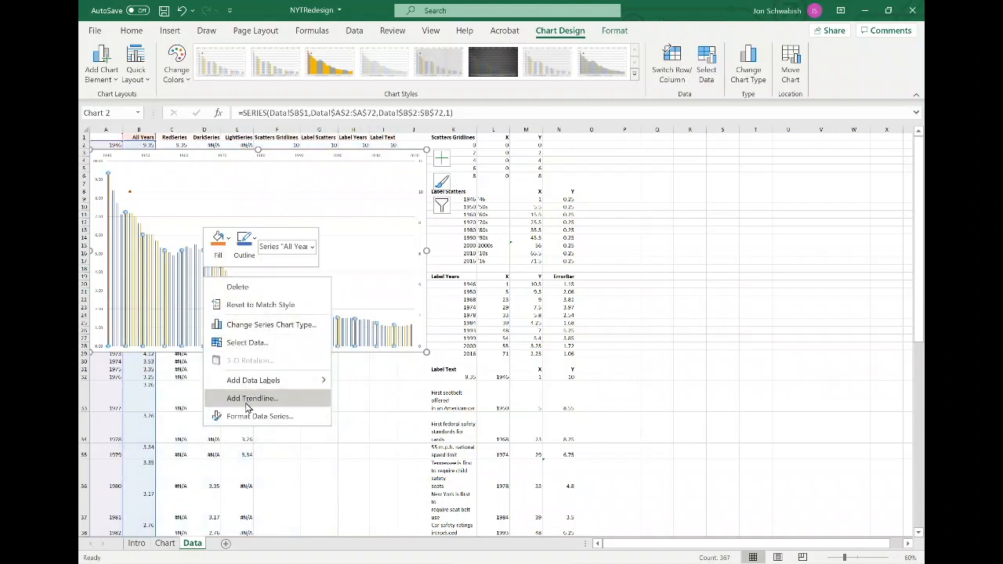
{"action": "left_click", "coordinate": [284, 419]}
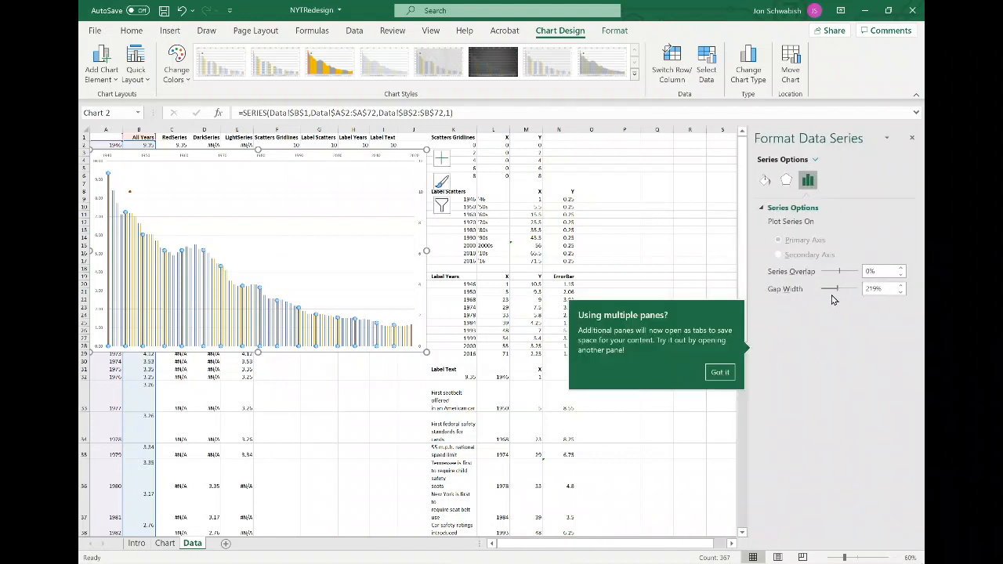
{"action": "left_click", "coordinate": [719, 372]}
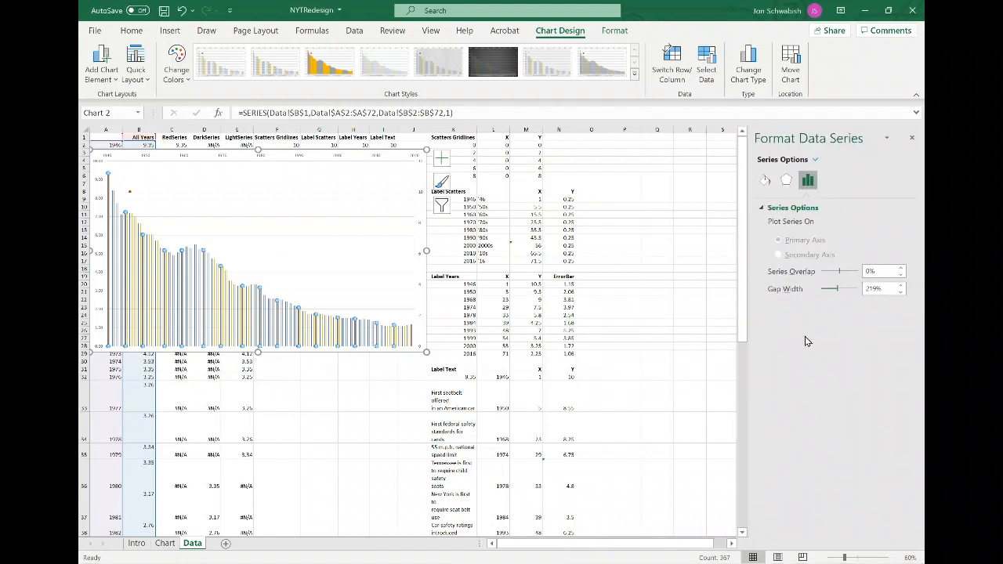
{"action": "left_click_drag", "start_coordinate": [838, 292], "coordinate": [866, 269]}
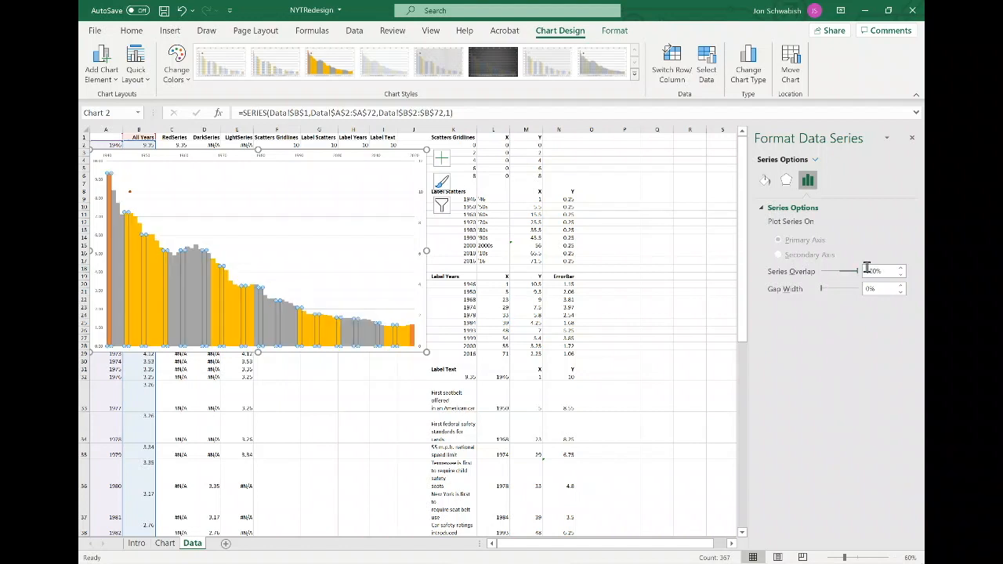
Set the primary vertical axis bounds to a minimum of 0 and a maximum of 10.5.
{"action": "left_click", "coordinate": [235, 156]}
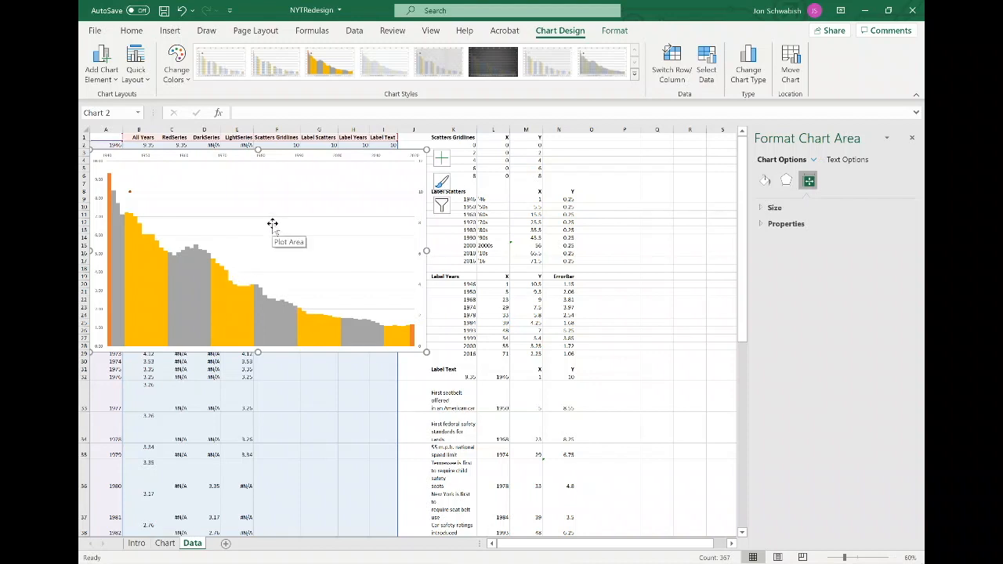
{"action": "left_click", "coordinate": [99, 166]}
{"action": "left_click", "coordinate": [829, 180]}
{"action": "left_click", "coordinate": [792, 208]}
{"action": "left_click", "coordinate": [859, 236]}
{"action": "type", "text": "0"}
{"action": "key", "text": "Tab"}
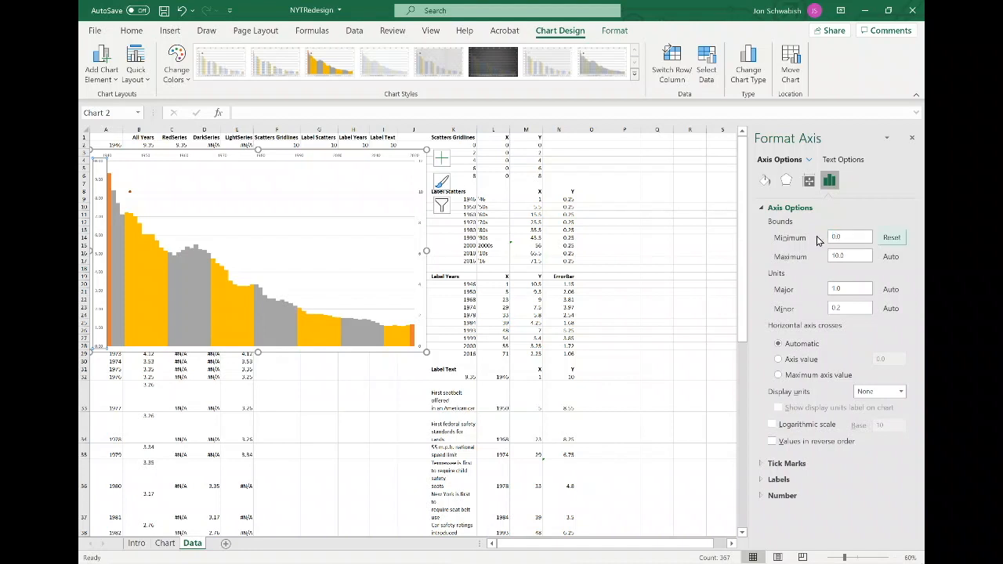
{"action": "key", "text": "Tab"}
{"action": "type", "text": "1"}
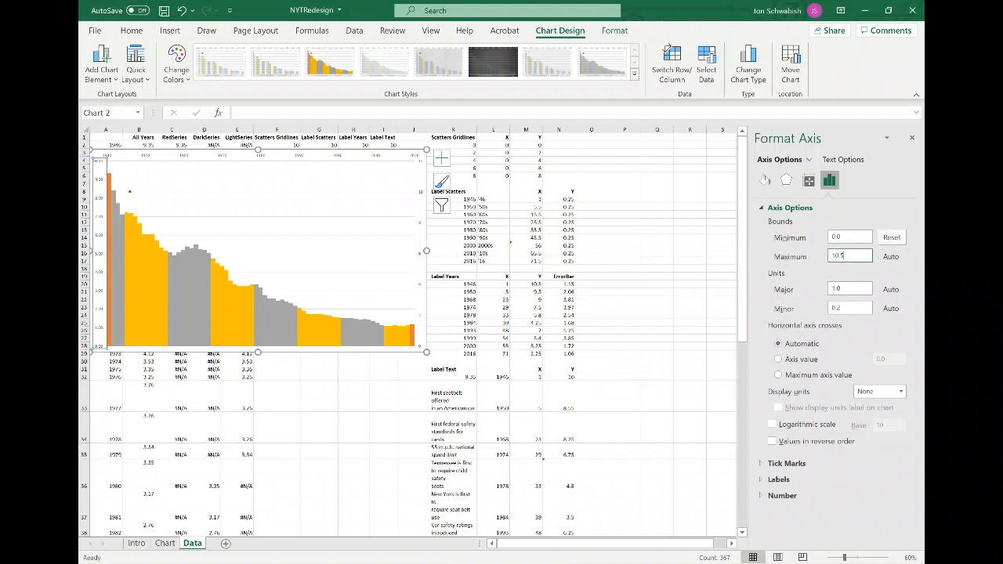
{"action": "type", "text": "0.5"}
{"action": "key", "text": "Return"}
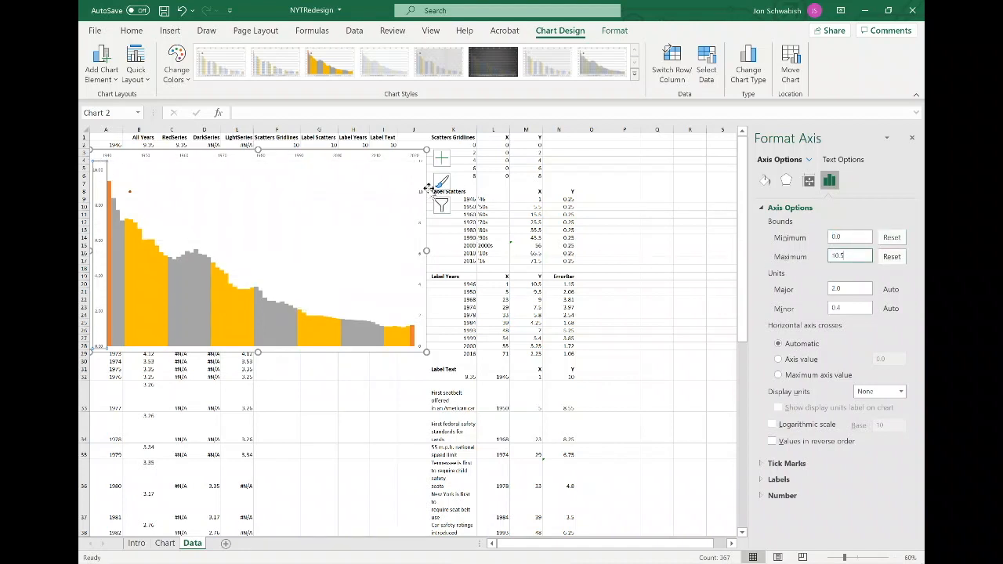
Set the secondary vertical axis maximum bound to 10.5.
{"action": "left_click", "coordinate": [422, 194]}
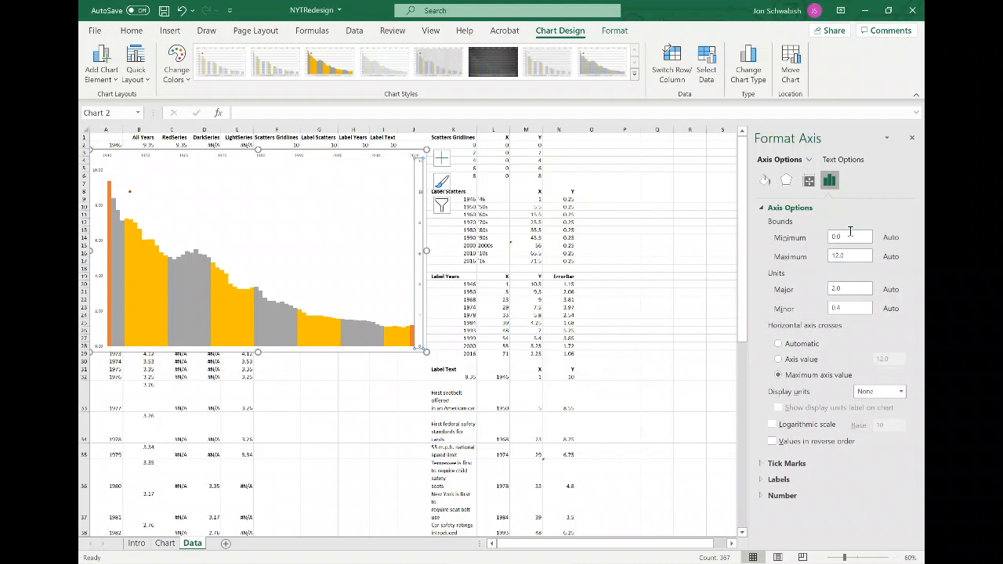
{"action": "left_click", "coordinate": [816, 241]}
{"action": "key", "text": "Tab"}
{"action": "key", "text": "Tab"}
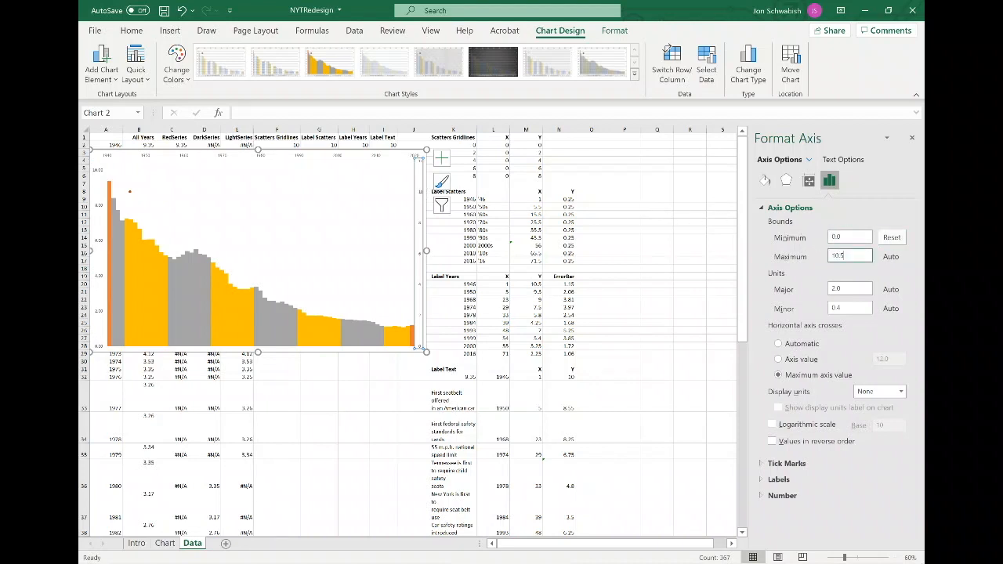
{"action": "key", "text": "Return"}
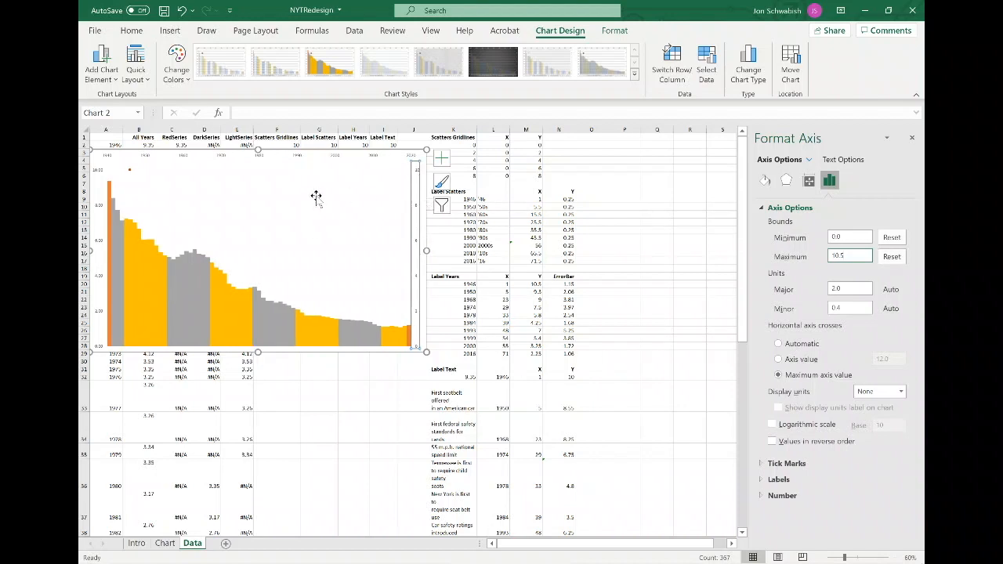
Redefine the Scatters Gridlines series with X values =Data!$L$2:$L$6 and Y values =Data!$M$2:$M$6.
{"action": "left_click", "coordinate": [245, 193]}
{"action": "right_click", "coordinate": [245, 192]}
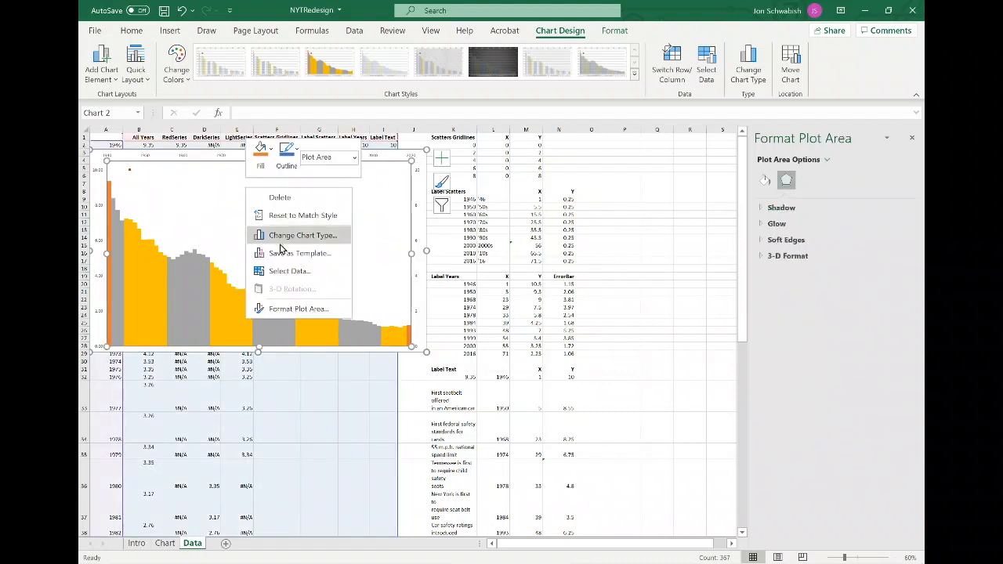
{"action": "left_click", "coordinate": [301, 271]}
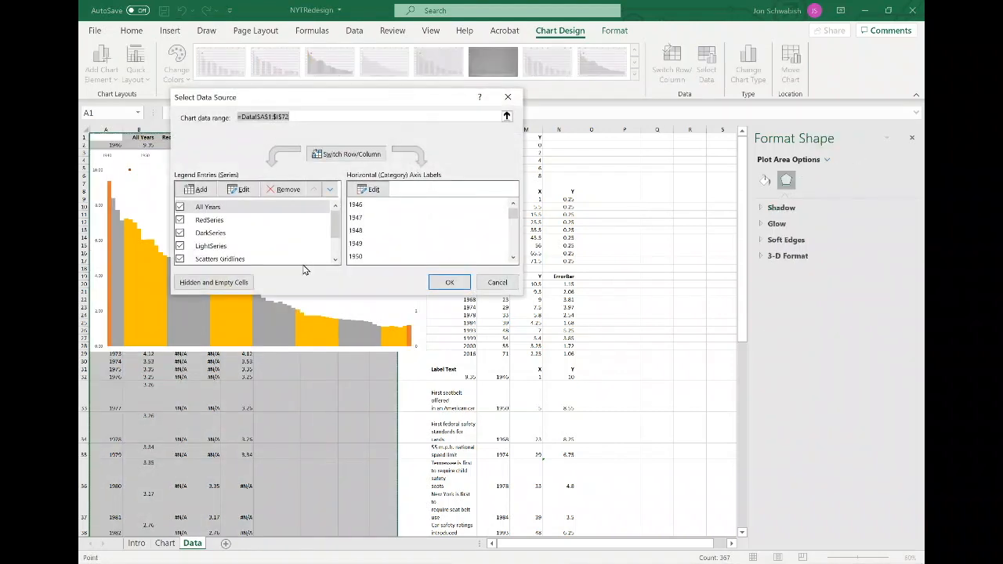
{"action": "left_click", "coordinate": [247, 259]}
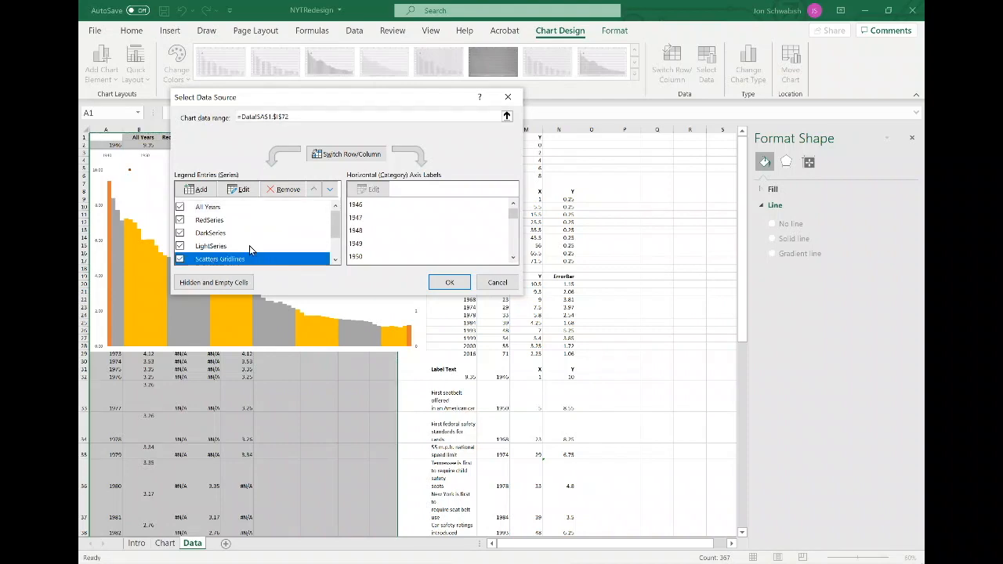
{"action": "left_click", "coordinate": [239, 190]}
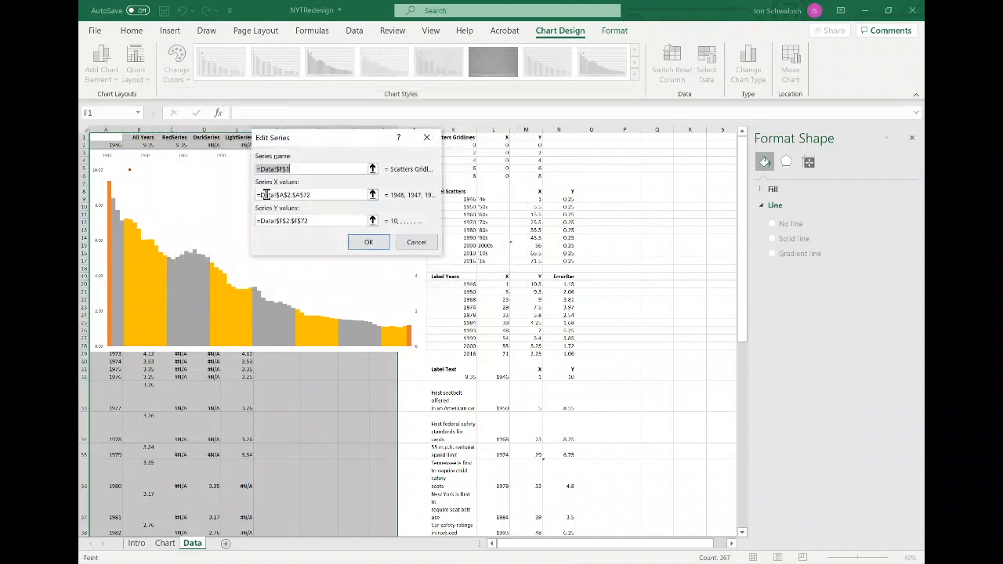
{"action": "left_click", "coordinate": [372, 195]}
{"action": "left_click", "coordinate": [497, 171]}
{"action": "left_click_drag", "start_coordinate": [497, 171], "coordinate": [497, 144]}
{"action": "left_click", "coordinate": [431, 157]}
{"action": "left_click", "coordinate": [372, 220]}
{"action": "left_click_drag", "start_coordinate": [527, 167], "coordinate": [533, 139]}
{"action": "left_click", "coordinate": [431, 158]}
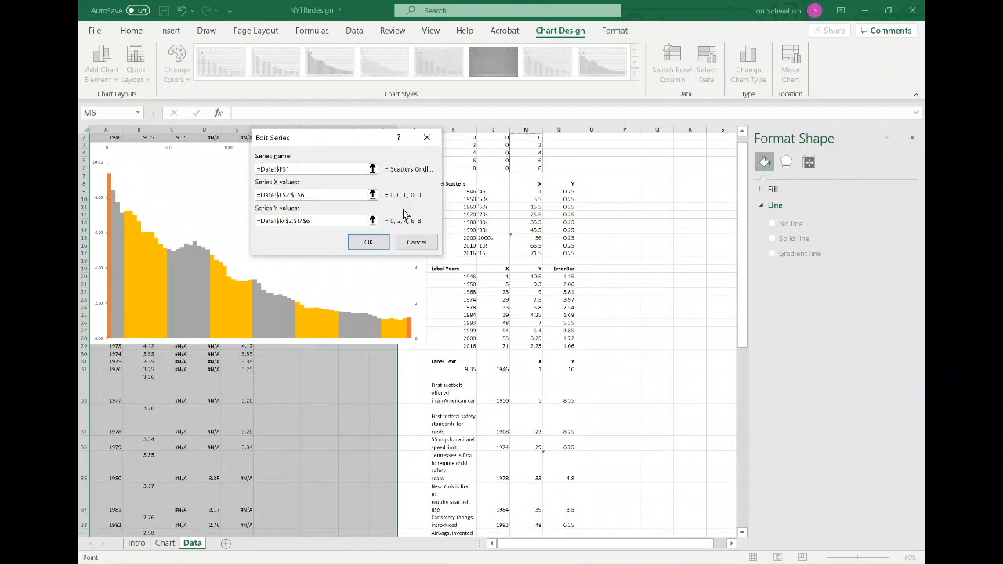
{"action": "left_click", "coordinate": [372, 245]}
Redefine the Label Scatters series with X values =Data!$M$9:$M$17 and Y values =Data!$N$9:$N$17.
{"action": "scroll", "coordinate": [321, 248], "scroll_direction": "down", "scroll_amount": 1}
{"action": "left_click", "coordinate": [276, 228]}
{"action": "left_click", "coordinate": [243, 190]}
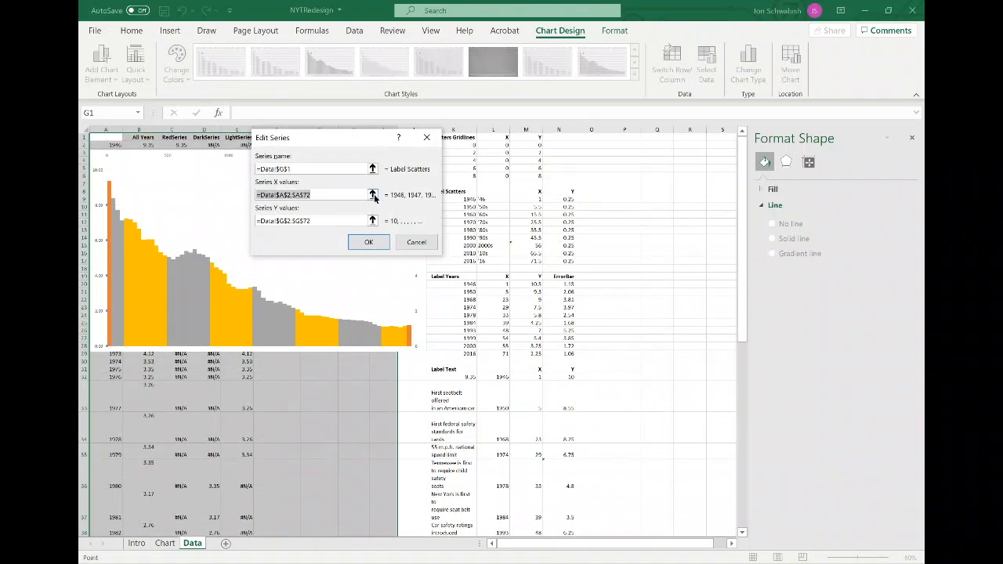
{"action": "left_click", "coordinate": [372, 195]}
{"action": "left_click_drag", "start_coordinate": [537, 192], "coordinate": [530, 245]}
{"action": "left_click", "coordinate": [432, 158]}
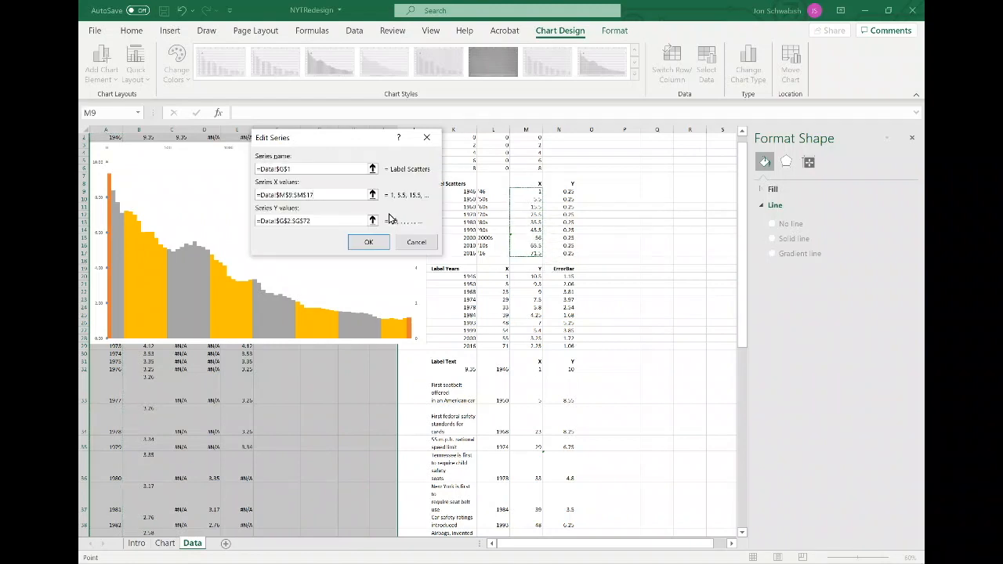
{"action": "left_click", "coordinate": [373, 220]}
{"action": "left_click_drag", "start_coordinate": [566, 191], "coordinate": [565, 252]}
{"action": "left_click", "coordinate": [432, 157]}
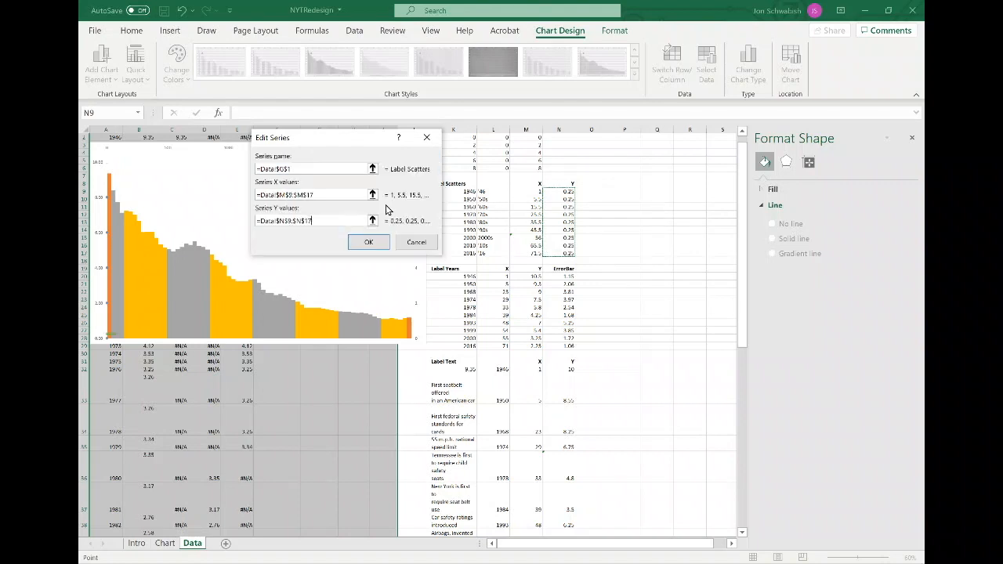
{"action": "left_click", "coordinate": [371, 244]}
Redefine the Label Years series with X values =Data!$L$20:$L$29 and Y values =Data!$M$20:$M$29.
{"action": "left_click", "coordinate": [297, 246]}
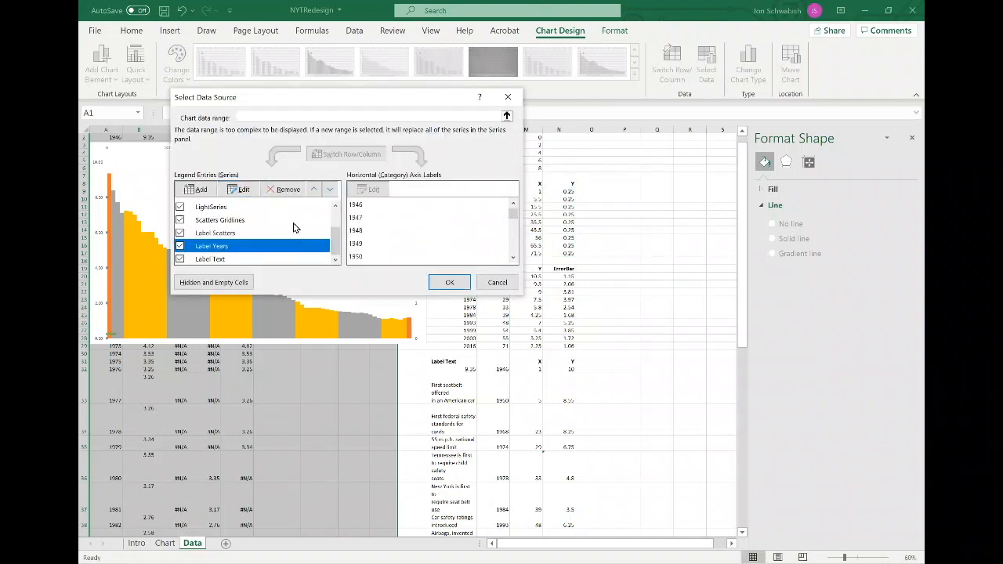
{"action": "left_click", "coordinate": [244, 190]}
{"action": "left_click", "coordinate": [373, 195]}
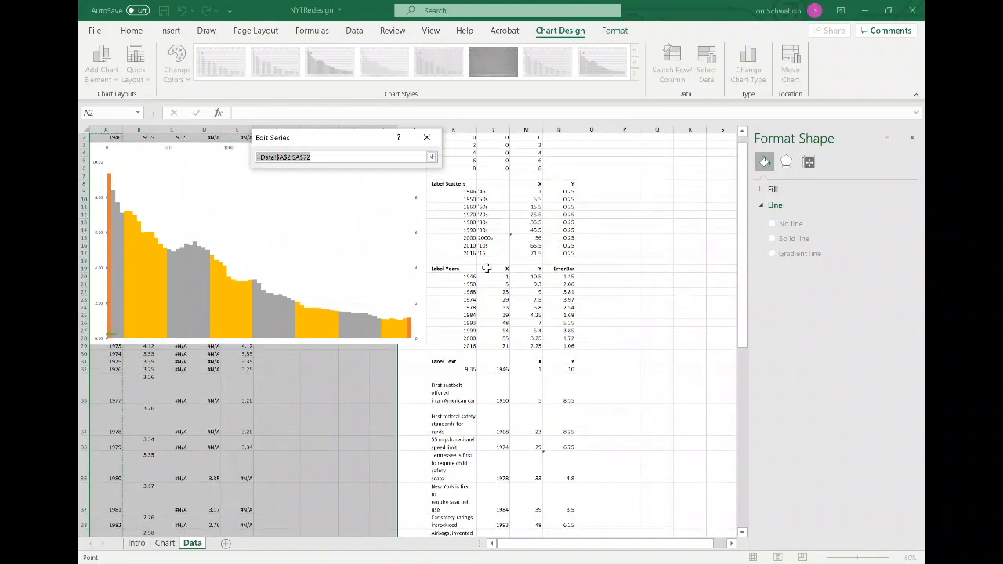
{"action": "left_click_drag", "start_coordinate": [496, 276], "coordinate": [495, 346]}
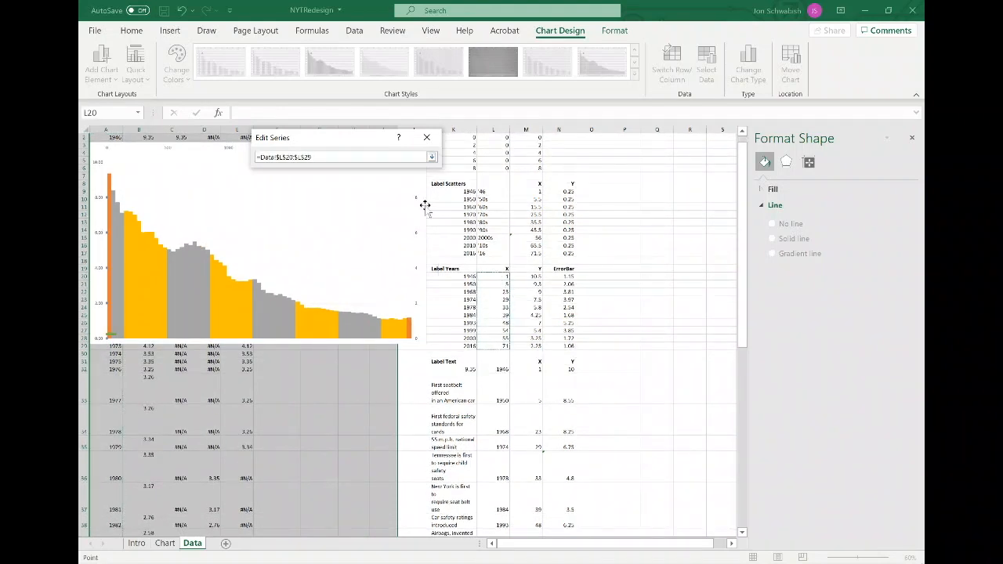
{"action": "left_click", "coordinate": [432, 157]}
{"action": "left_click", "coordinate": [373, 220]}
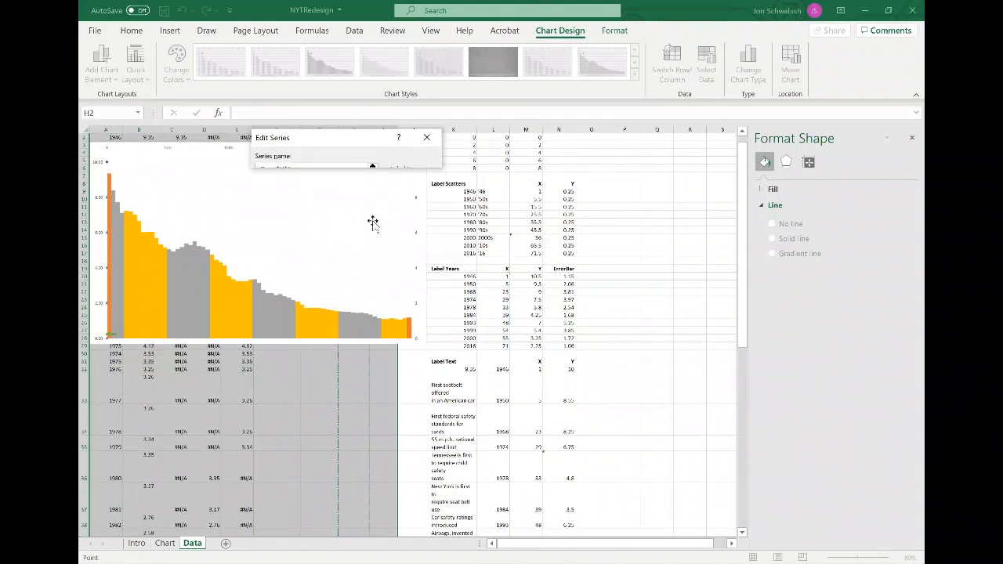
{"action": "left_click_drag", "start_coordinate": [533, 279], "coordinate": [531, 347]}
{"action": "left_click", "coordinate": [432, 157]}
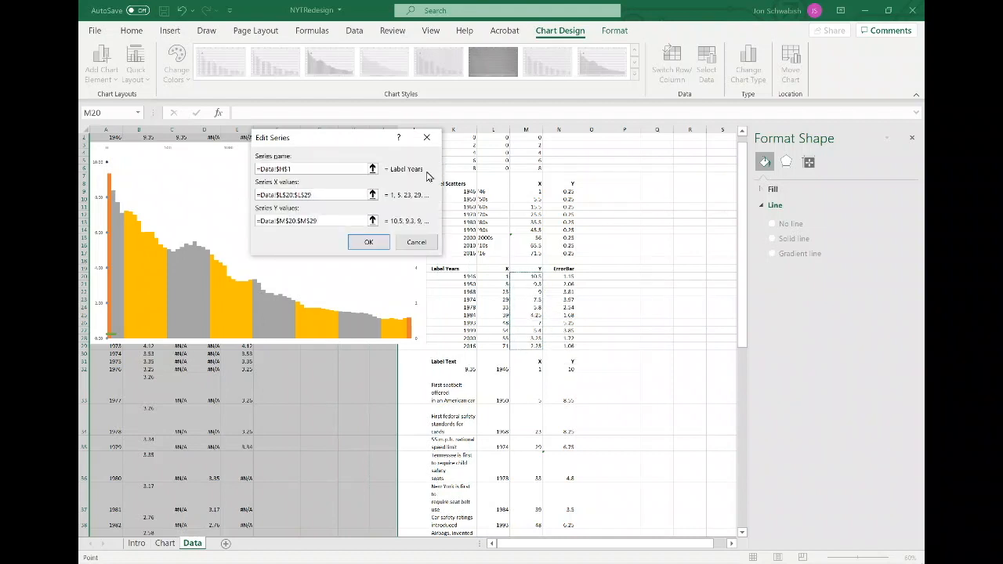
{"action": "left_click", "coordinate": [368, 242]}
Redefine the Label Text series with X values =Data!$M$32:$M$41 and Y values =Data!$N$32:$N$41, and apply the data source.
{"action": "left_click", "coordinate": [288, 258]}
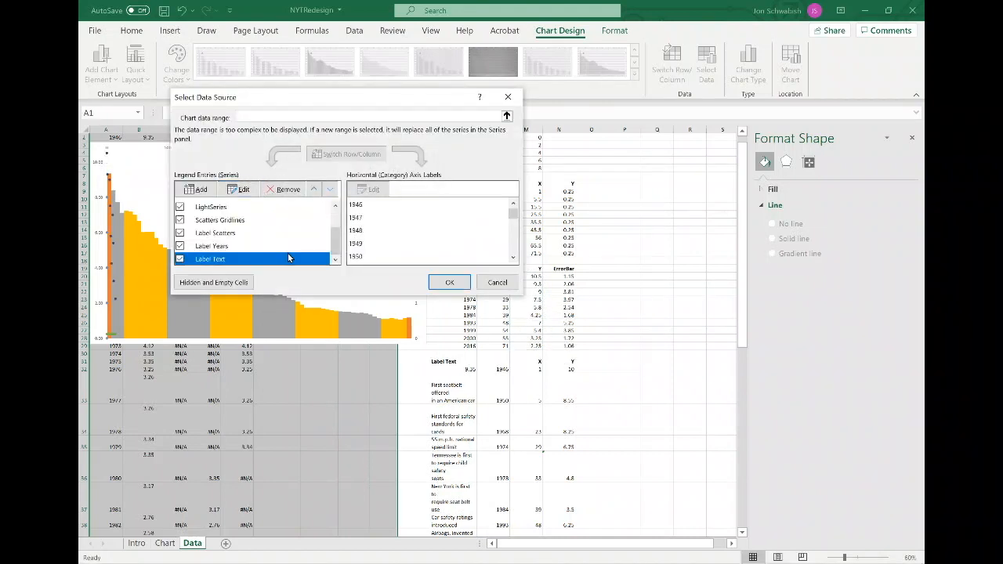
{"action": "left_click", "coordinate": [239, 190]}
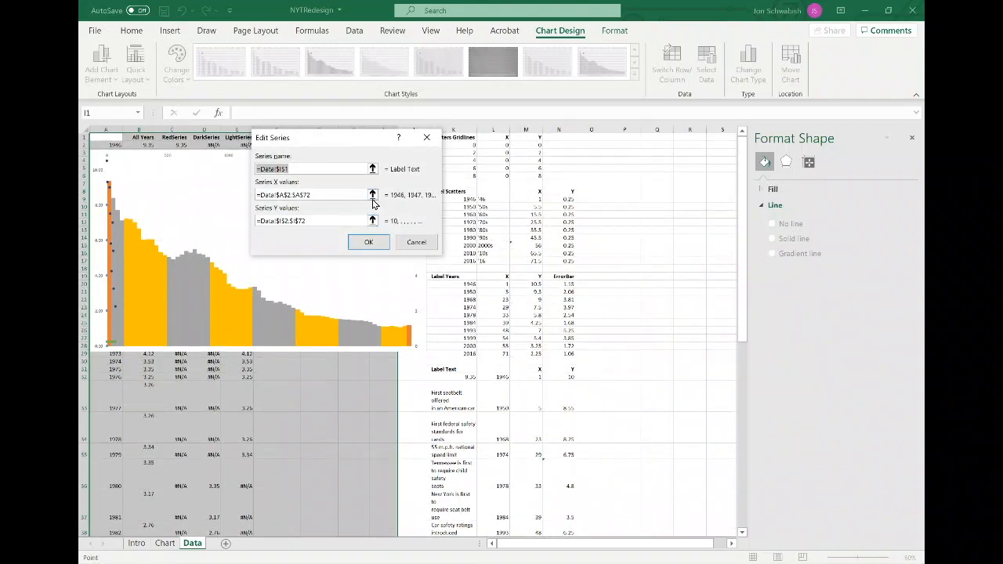
{"action": "left_click", "coordinate": [372, 195]}
{"action": "left_click_drag", "start_coordinate": [539, 369], "coordinate": [539, 484]}
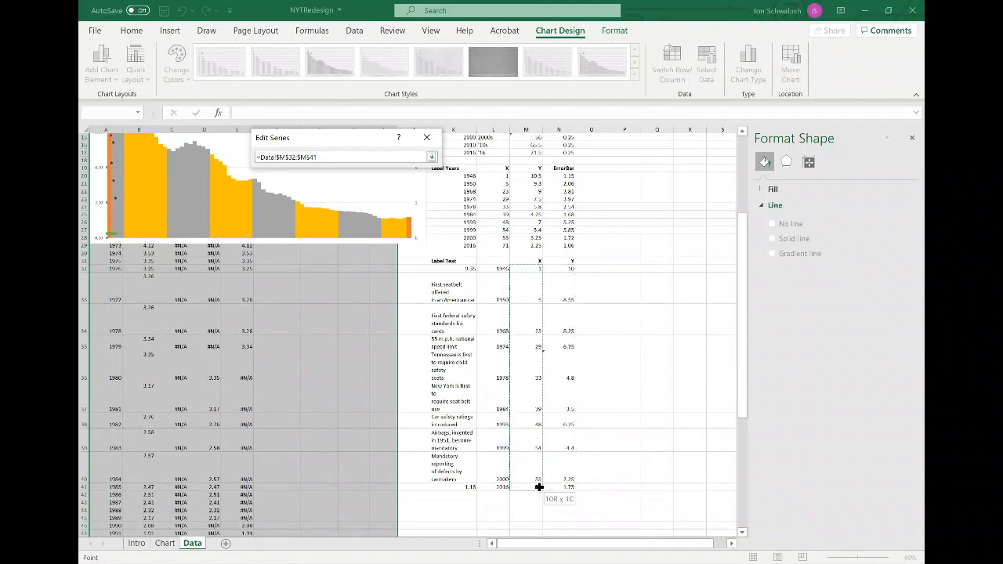
{"action": "left_click", "coordinate": [433, 157]}
{"action": "left_click", "coordinate": [373, 221]}
{"action": "scroll", "coordinate": [587, 349], "scroll_direction": "up", "scroll_amount": 5}
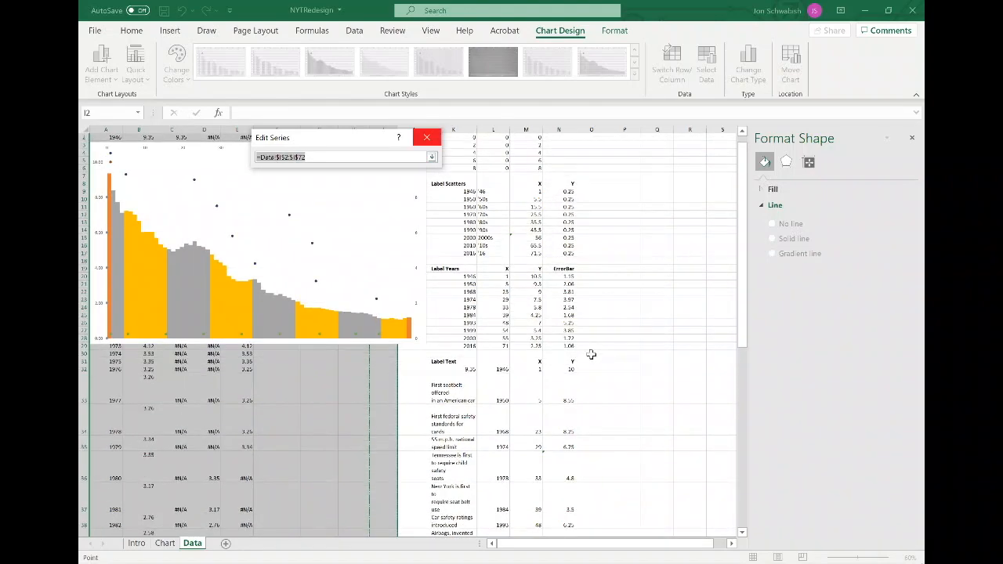
{"action": "left_click_drag", "start_coordinate": [567, 301], "coordinate": [567, 518]}
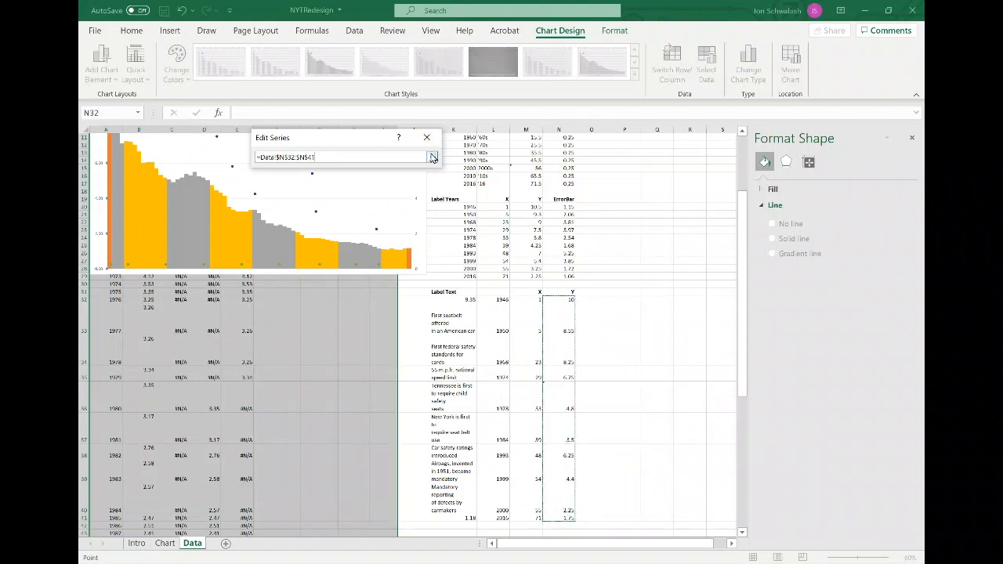
{"action": "left_click", "coordinate": [431, 157]}
{"action": "left_click", "coordinate": [369, 241]}
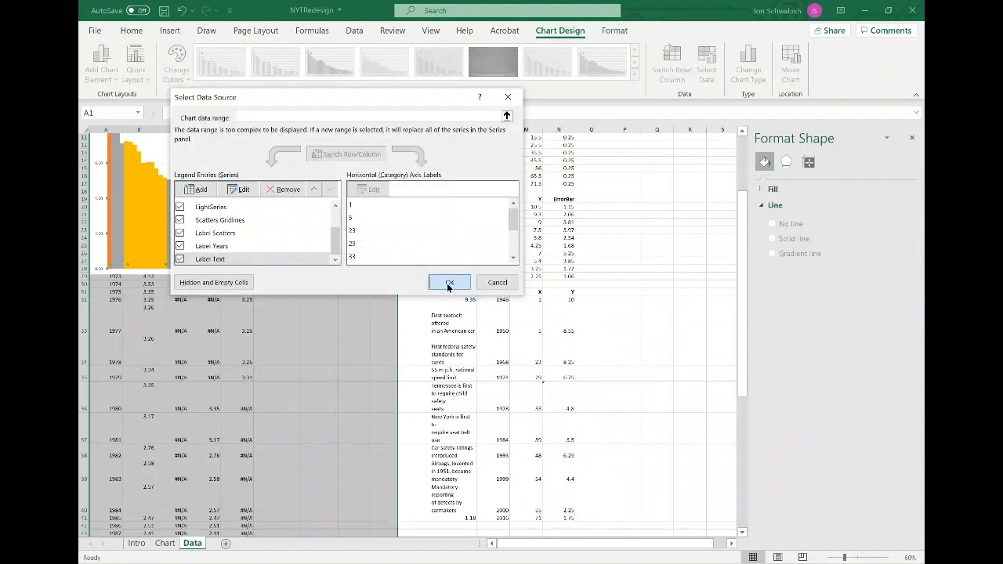
{"action": "left_click", "coordinate": [448, 282]}
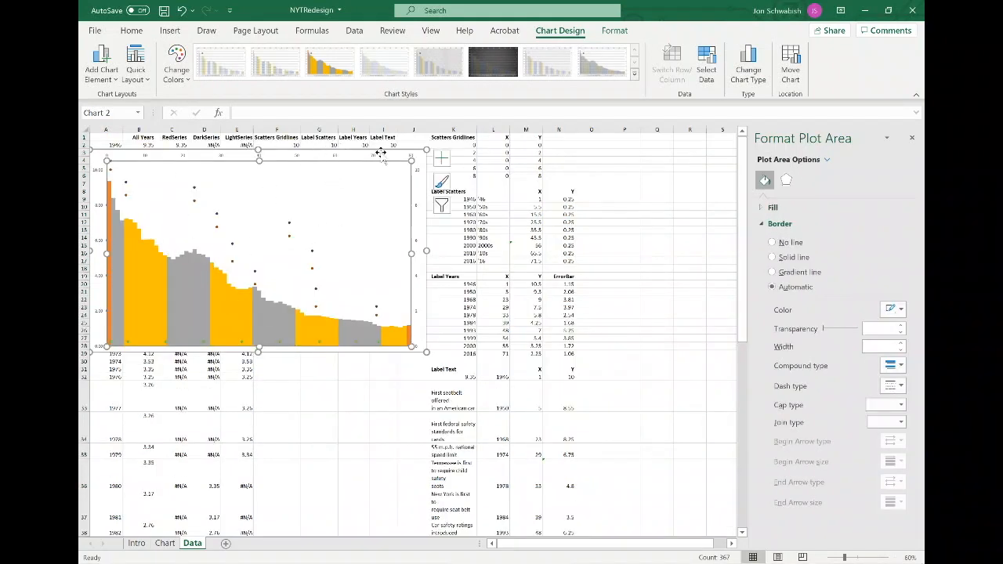
View the original chart on the Chart sheet for comparison and return to the Data sheet.
{"action": "left_click", "coordinate": [408, 146]}
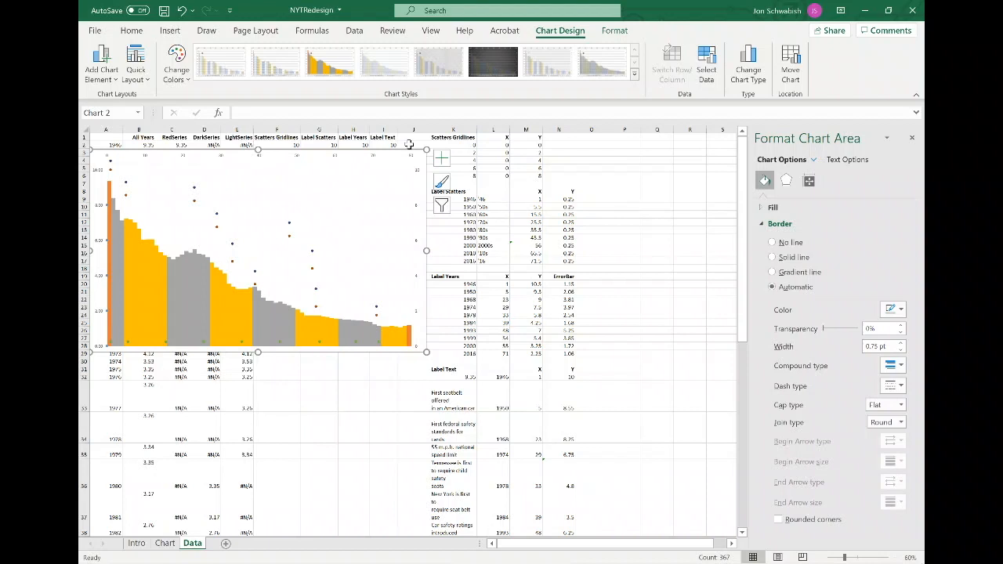
{"action": "left_click", "coordinate": [164, 544]}
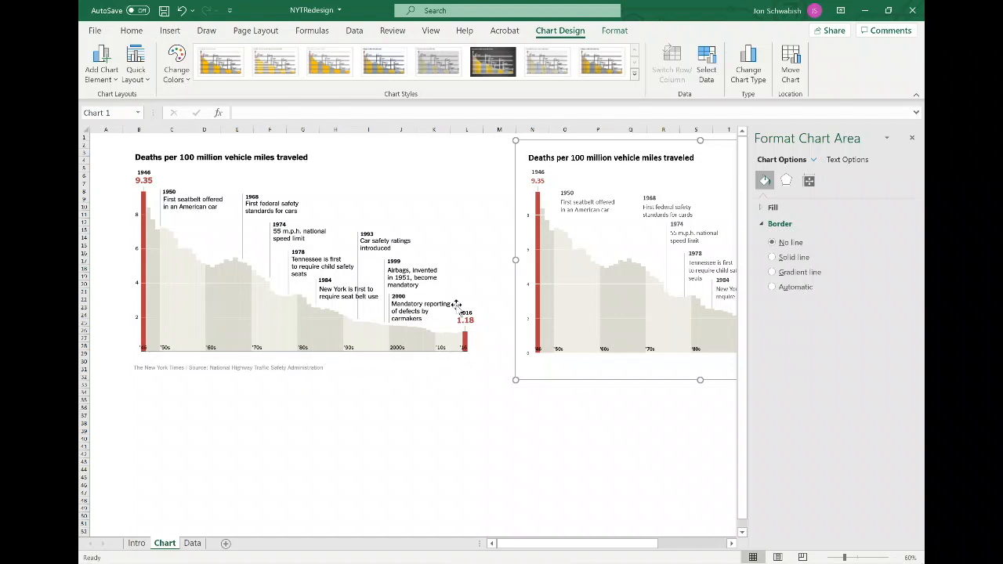
{"action": "left_click", "coordinate": [192, 544]}
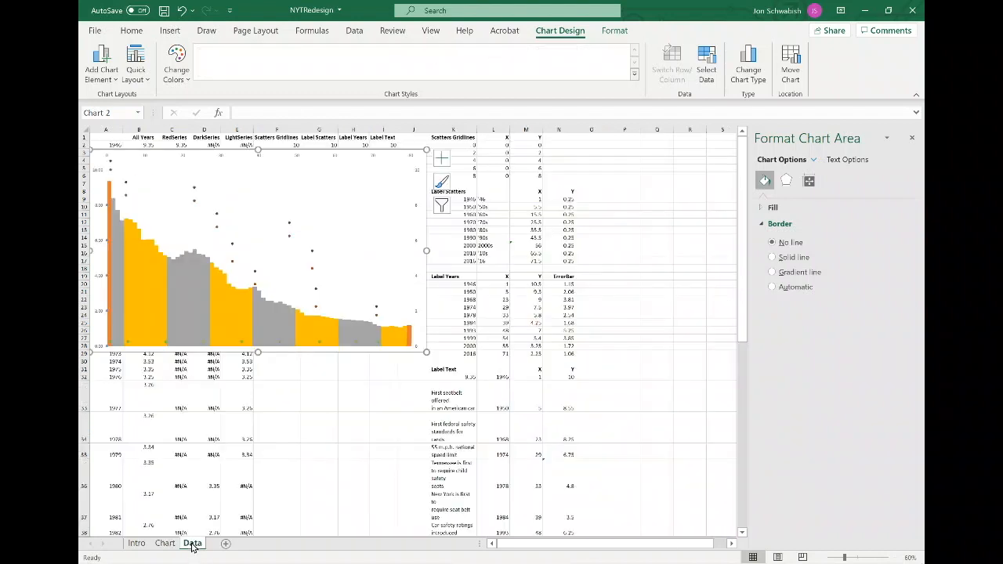
Add data labels to the Label Scatters series that show values from cells L9:L17 instead of Y values.
{"action": "left_click", "coordinate": [242, 348]}
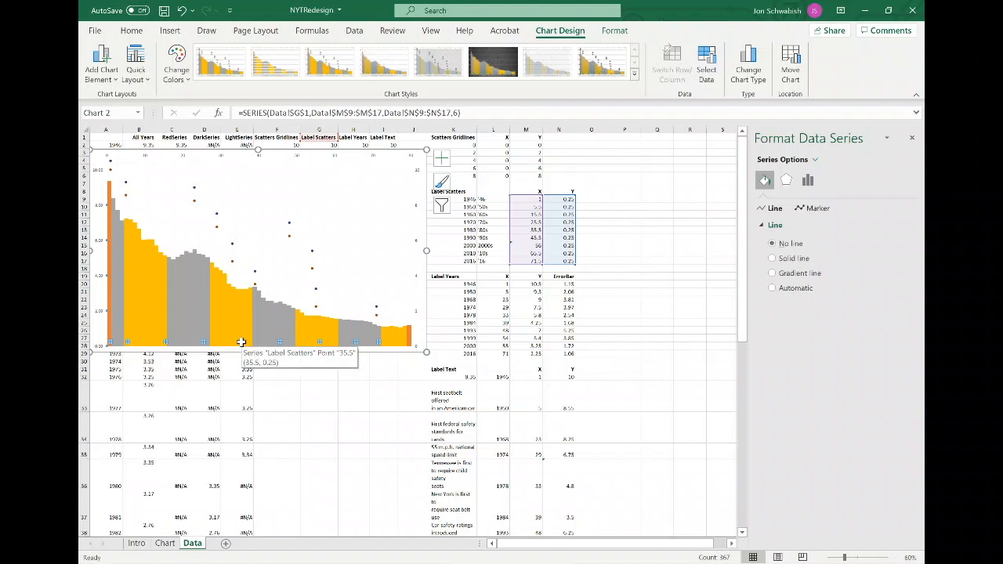
{"action": "right_click", "coordinate": [242, 343]}
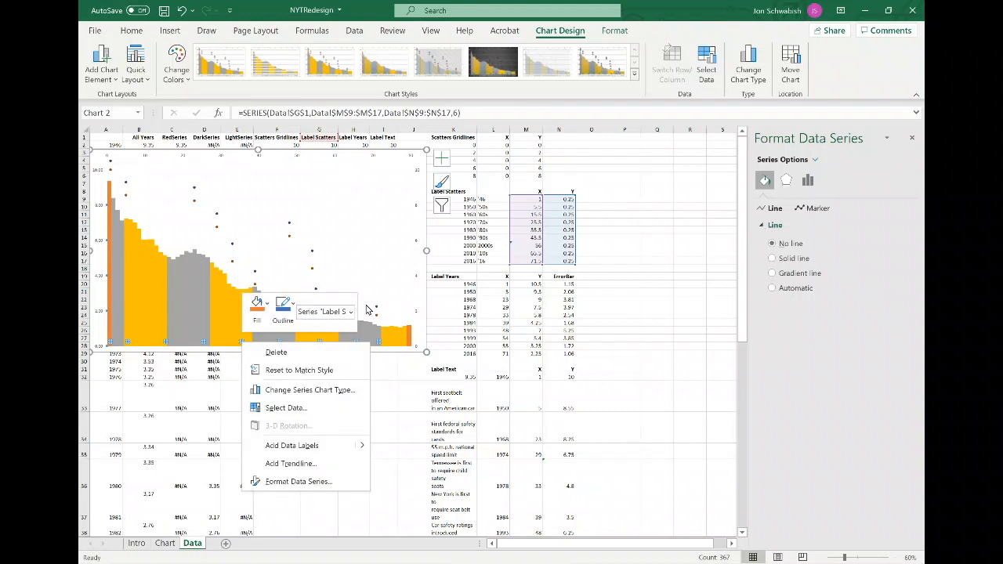
{"action": "left_click", "coordinate": [308, 443]}
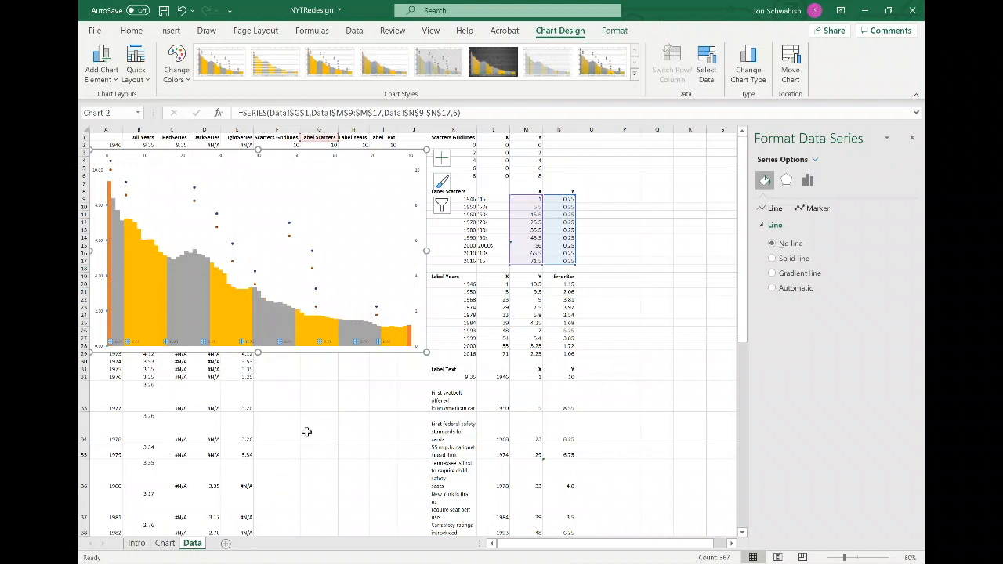
{"action": "left_click", "coordinate": [287, 342]}
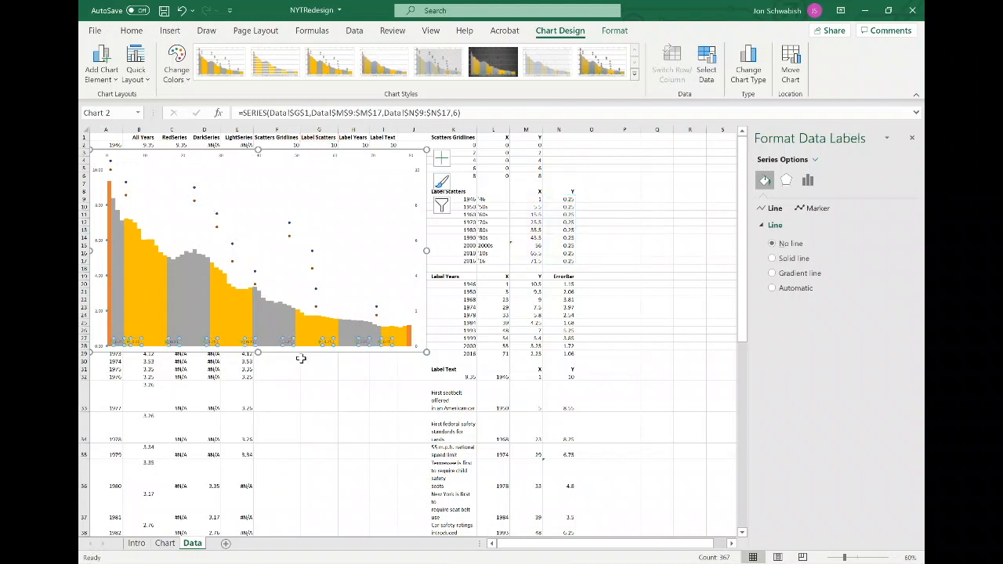
{"action": "left_click", "coordinate": [830, 180]}
{"action": "left_click", "coordinate": [794, 207]}
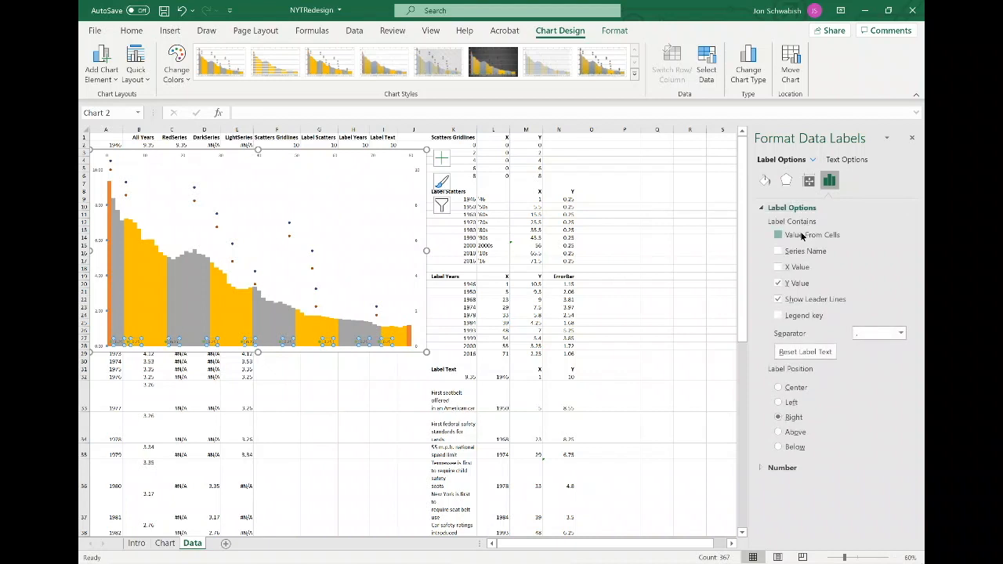
{"action": "left_click", "coordinate": [779, 236]}
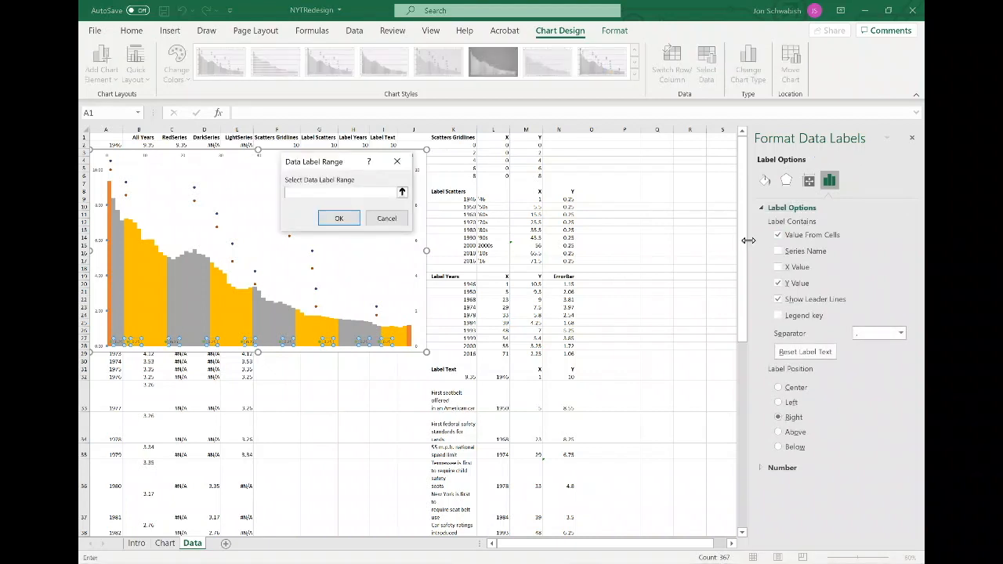
{"action": "left_click", "coordinate": [402, 192]}
{"action": "left_click_drag", "start_coordinate": [494, 199], "coordinate": [495, 262]}
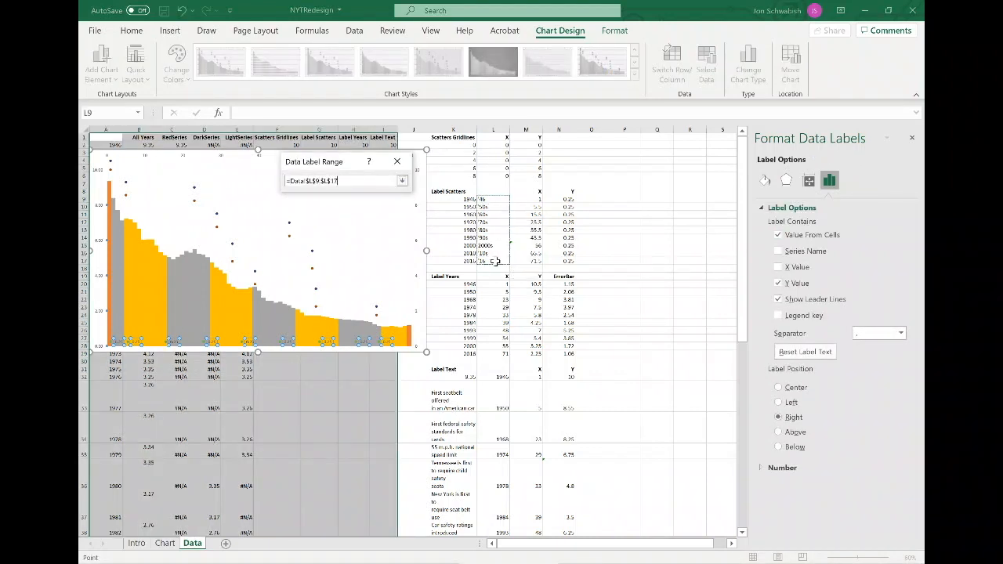
{"action": "left_click", "coordinate": [402, 180]}
{"action": "left_click", "coordinate": [343, 216]}
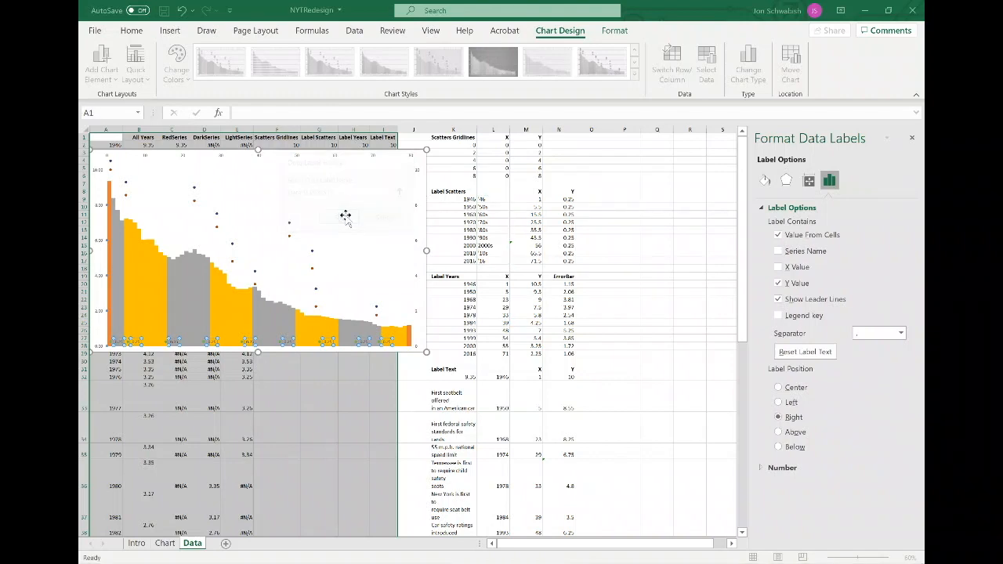
{"action": "left_click", "coordinate": [779, 287]}
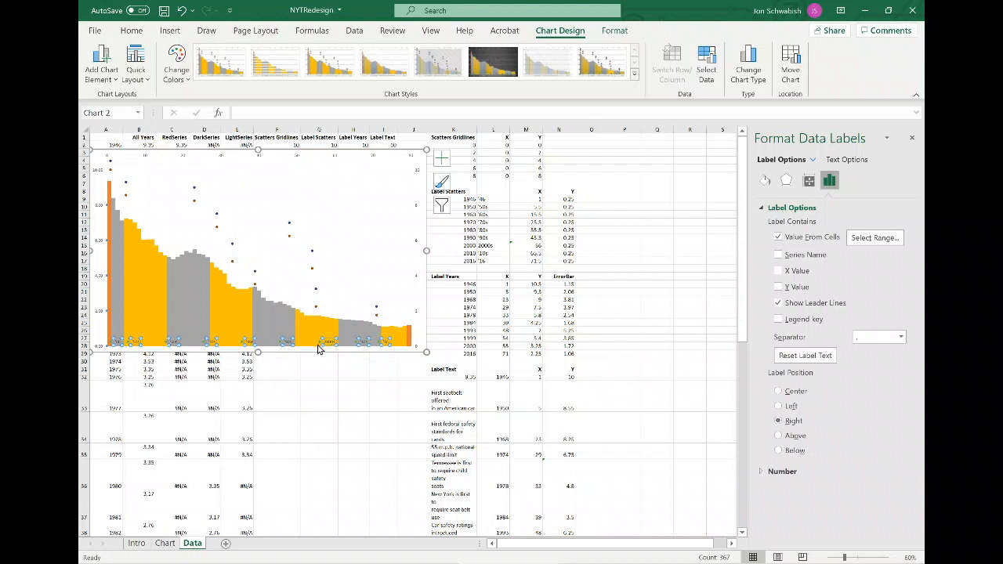
Plot the Label Scatters series on the primary axis and center its data labels.
{"action": "left_click", "coordinate": [318, 348]}
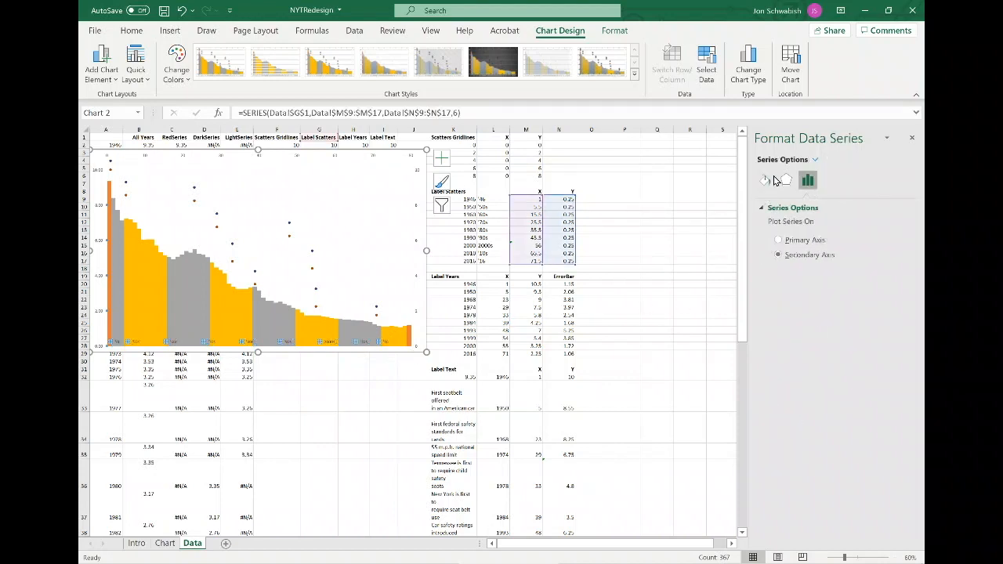
{"action": "left_click", "coordinate": [779, 241]}
{"action": "left_click", "coordinate": [358, 343]}
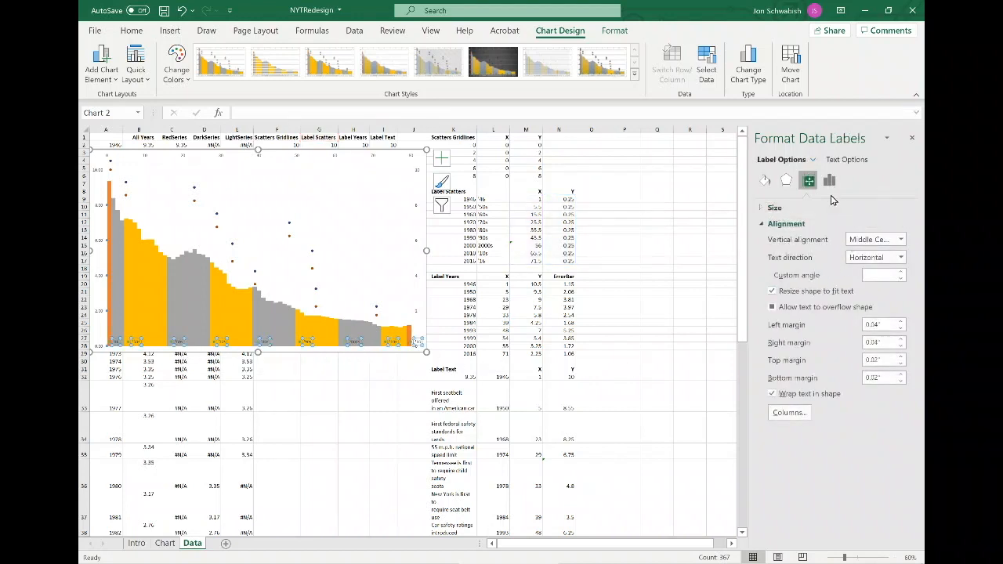
{"action": "left_click", "coordinate": [829, 181]}
{"action": "left_click", "coordinate": [779, 391]}
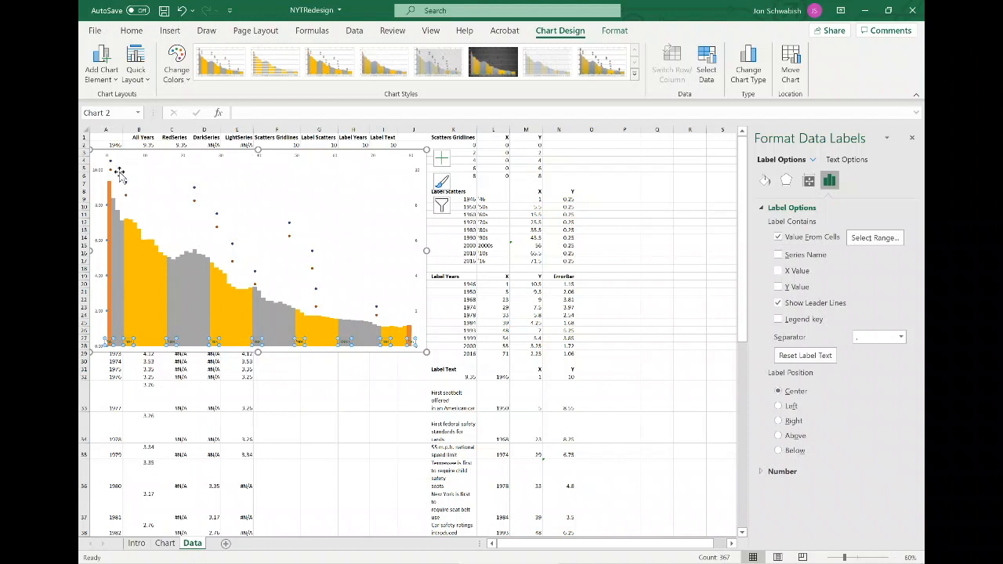
Plot the Scatters Gridlines series on the primary axis.
{"action": "left_click", "coordinate": [99, 208]}
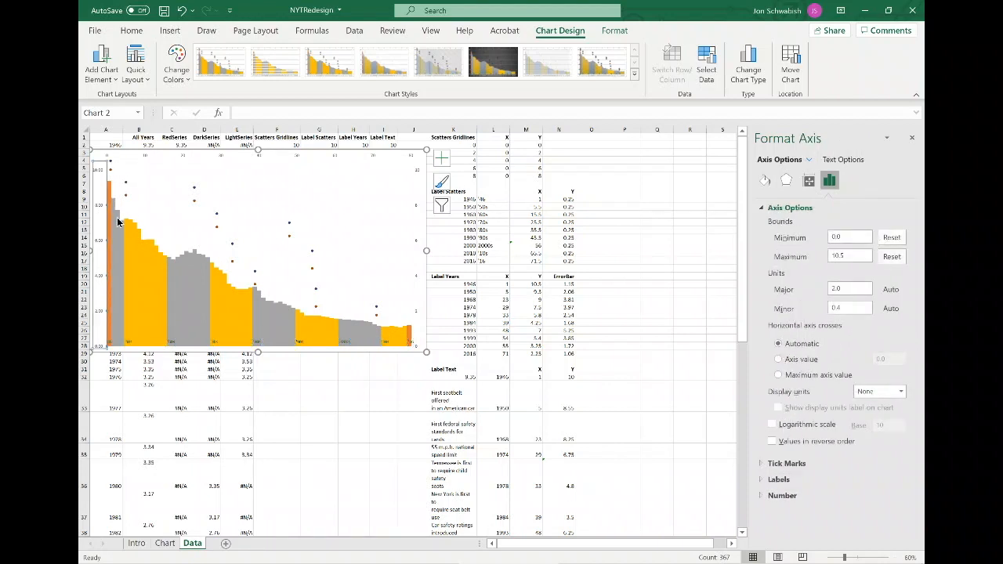
{"action": "left_click", "coordinate": [107, 241]}
{"action": "left_click", "coordinate": [107, 241]}
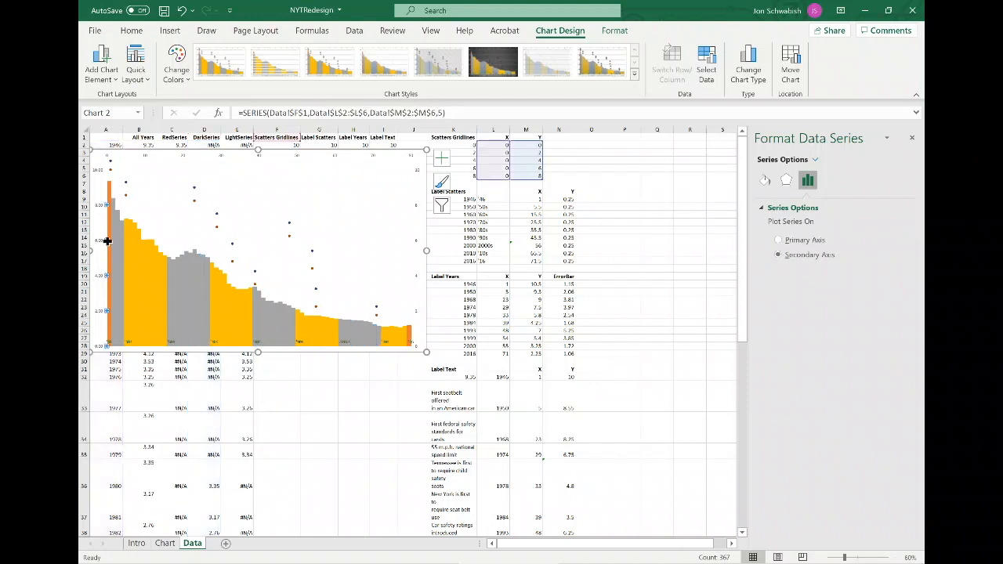
{"action": "right_click", "coordinate": [107, 241]}
{"action": "key", "text": "Escape"}
{"action": "left_click", "coordinate": [779, 241]}
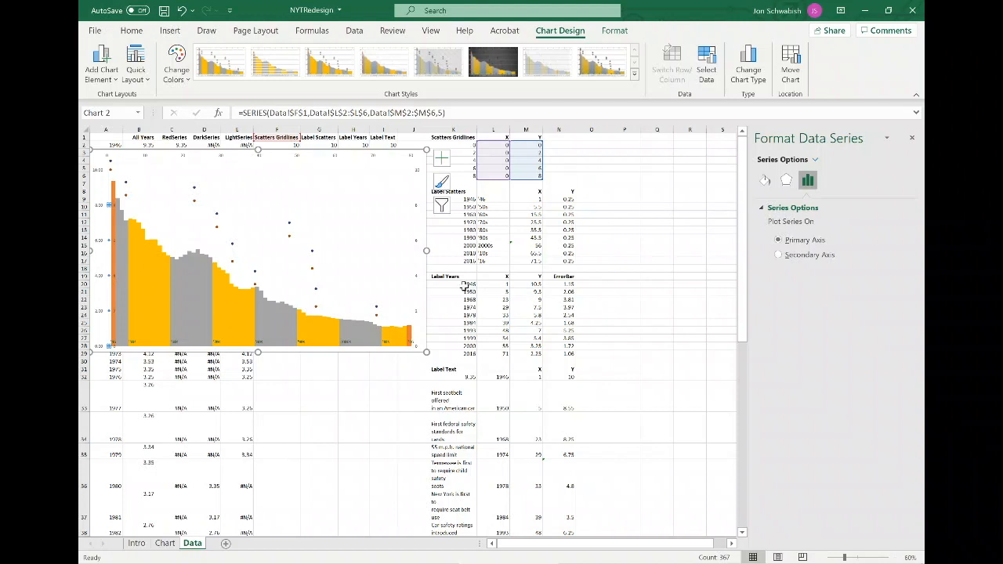
Position the Scatters Gridlines data labels to the left of their points.
{"action": "left_click", "coordinate": [113, 243]}
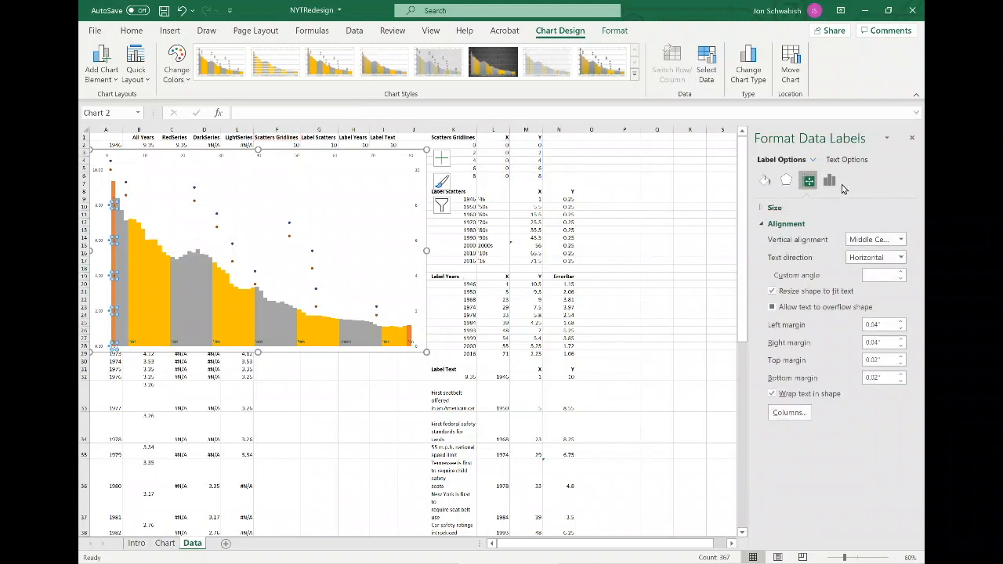
{"action": "left_click", "coordinate": [829, 181]}
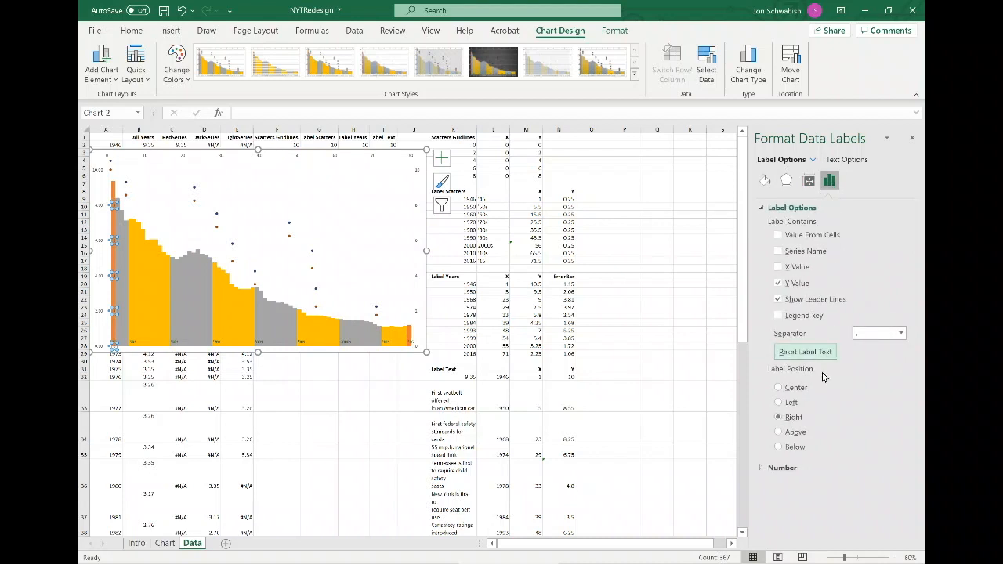
{"action": "left_click", "coordinate": [790, 403]}
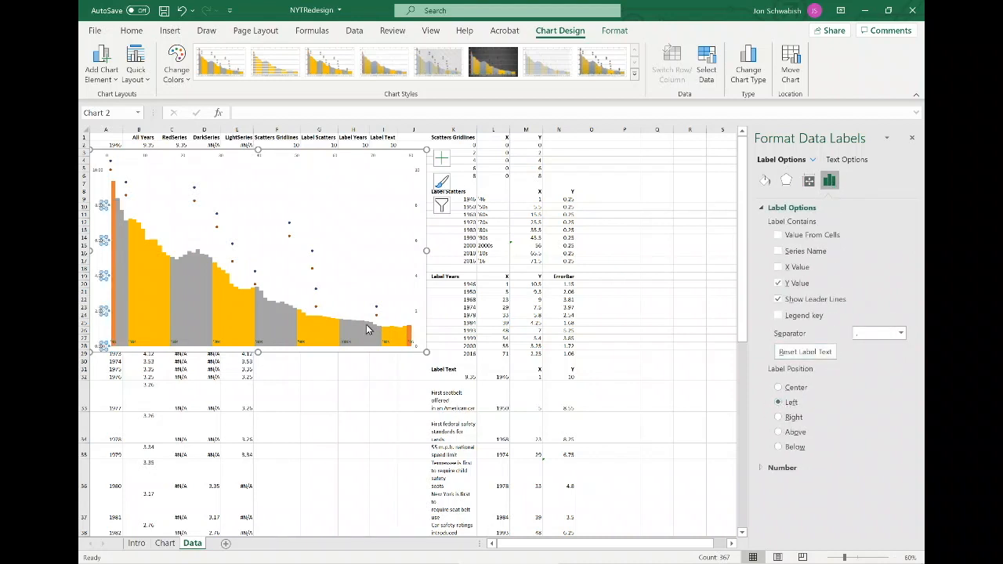
Add error bars to the Scatters Gridlines series and select its horizontal error bars.
{"action": "left_click", "coordinate": [110, 239]}
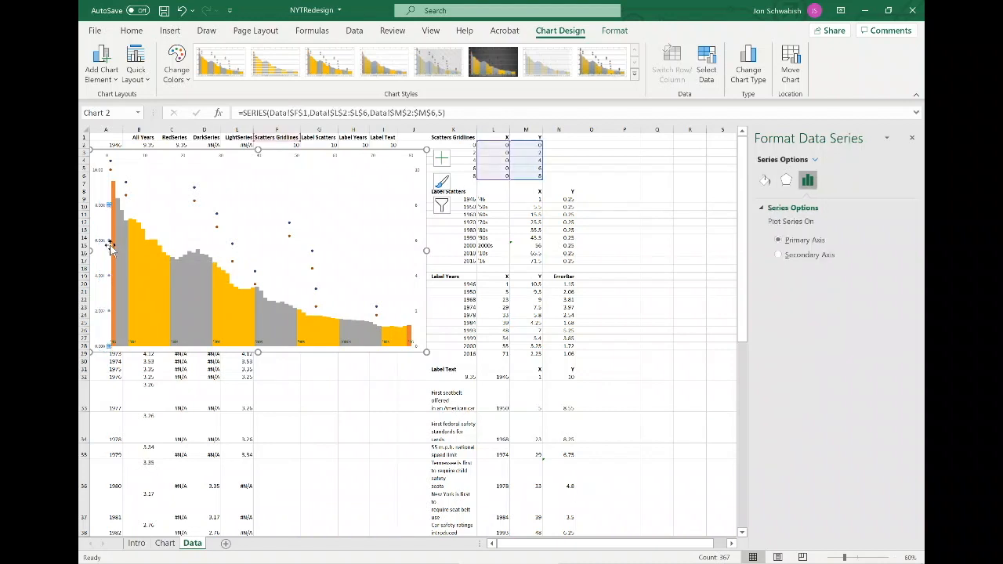
{"action": "left_click", "coordinate": [145, 223]}
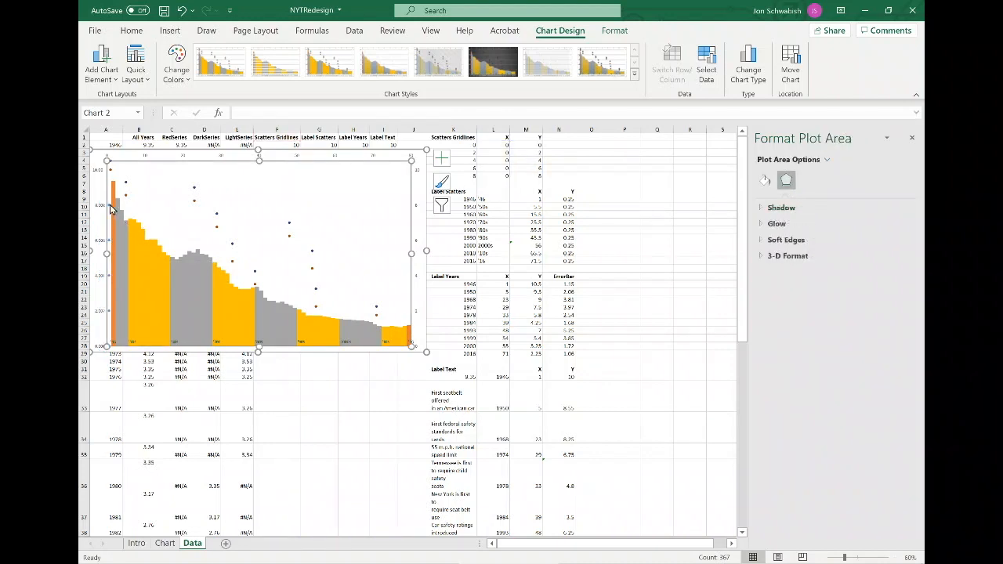
{"action": "left_click", "coordinate": [110, 205]}
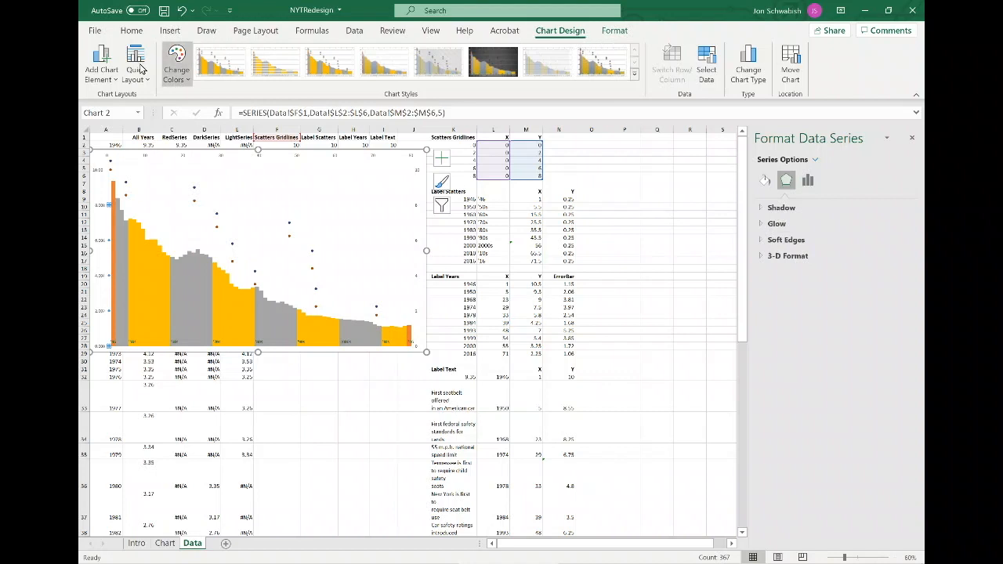
{"action": "left_click", "coordinate": [102, 70]}
{"action": "mouse_move", "coordinate": [135, 187]}
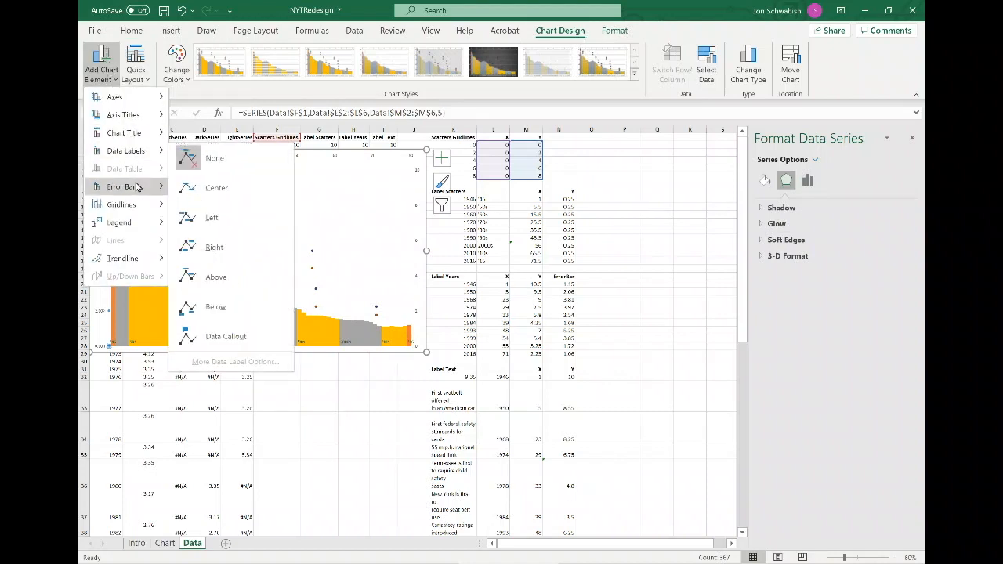
{"action": "left_click", "coordinate": [228, 308]}
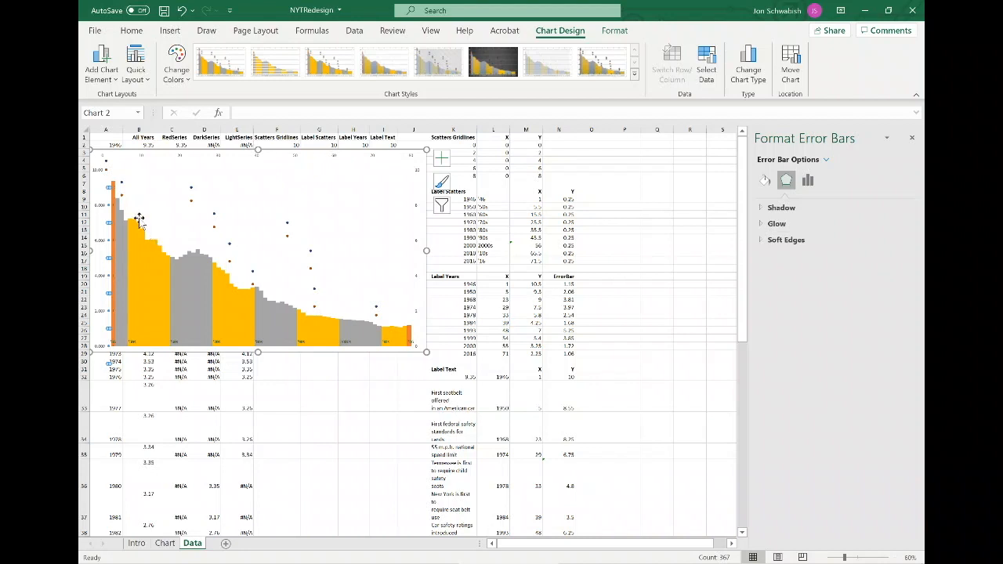
{"action": "left_click", "coordinate": [113, 212]}
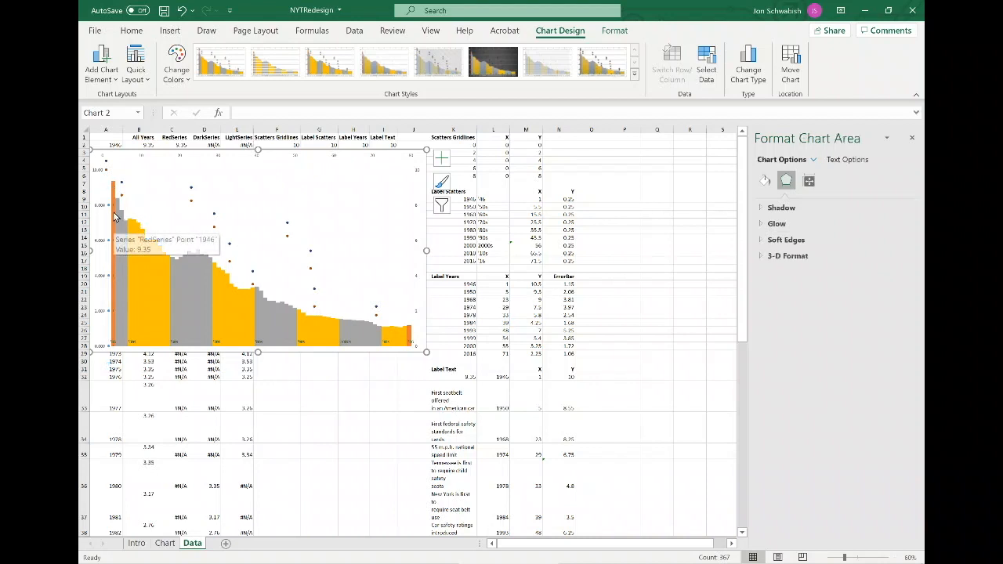
{"action": "left_click", "coordinate": [113, 205]}
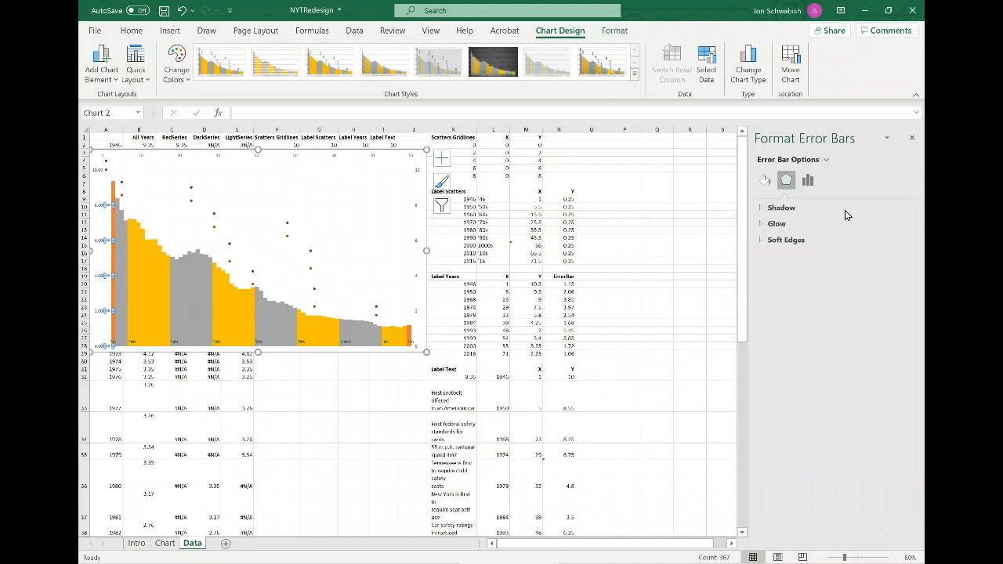
Set the horizontal error bars to the Plus direction with no cap and adjust their fixed error amount.
{"action": "left_click", "coordinate": [808, 180]}
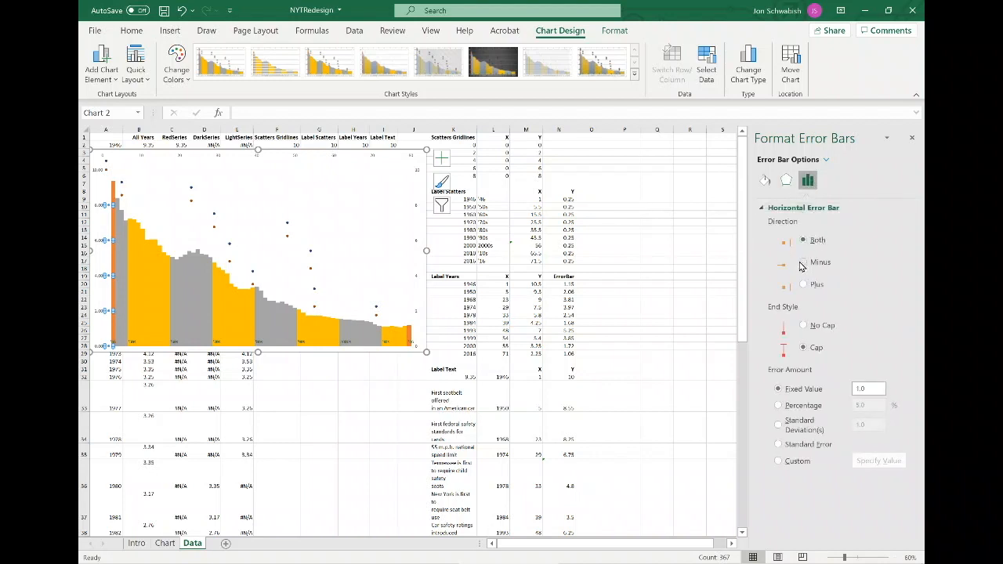
{"action": "left_click", "coordinate": [805, 286]}
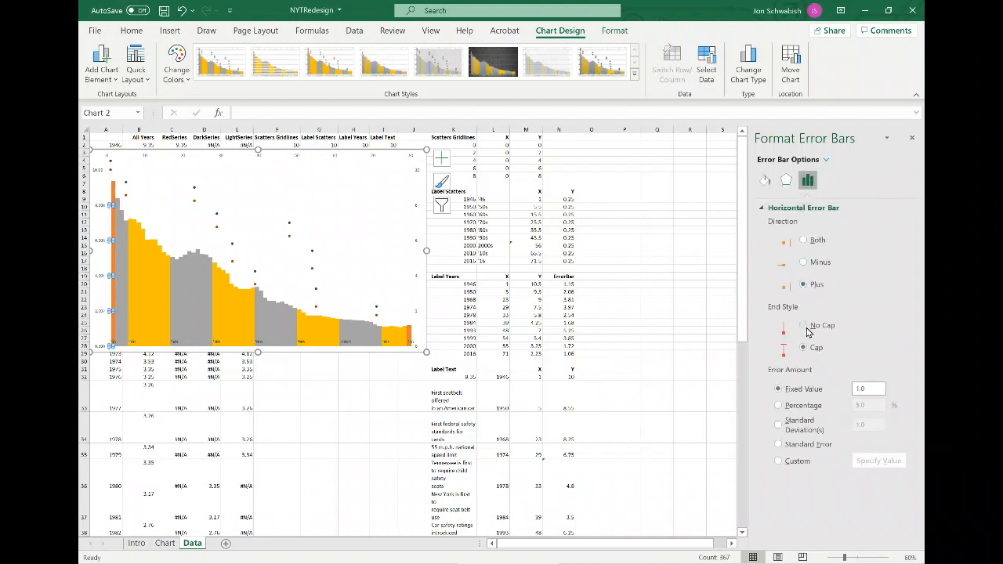
{"action": "left_click", "coordinate": [803, 326]}
{"action": "left_click_drag", "start_coordinate": [868, 390], "coordinate": [845, 395]}
{"action": "left_click", "coordinate": [765, 181]}
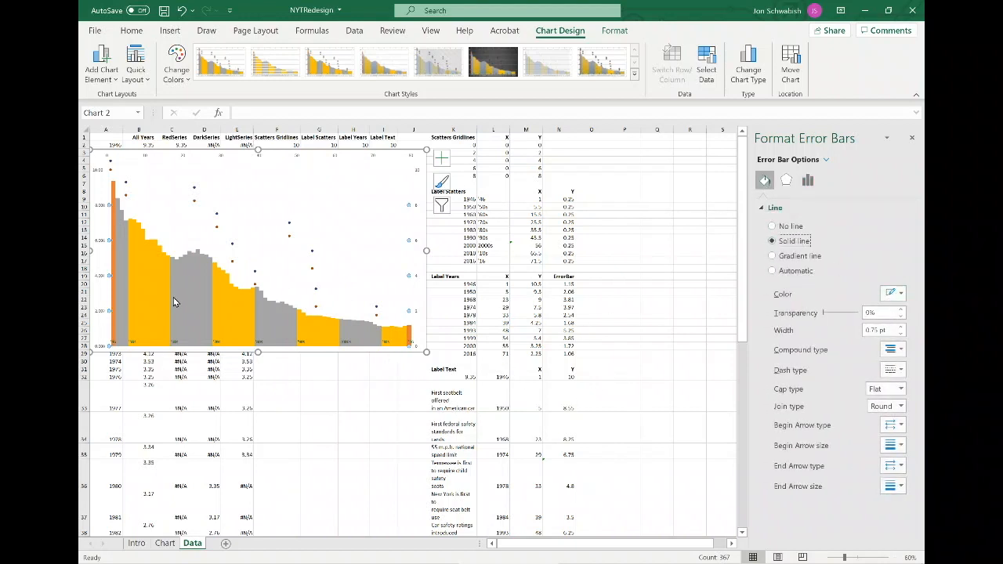
Set the vertical axis number format to 0 decimal places.
{"action": "left_click", "coordinate": [100, 319]}
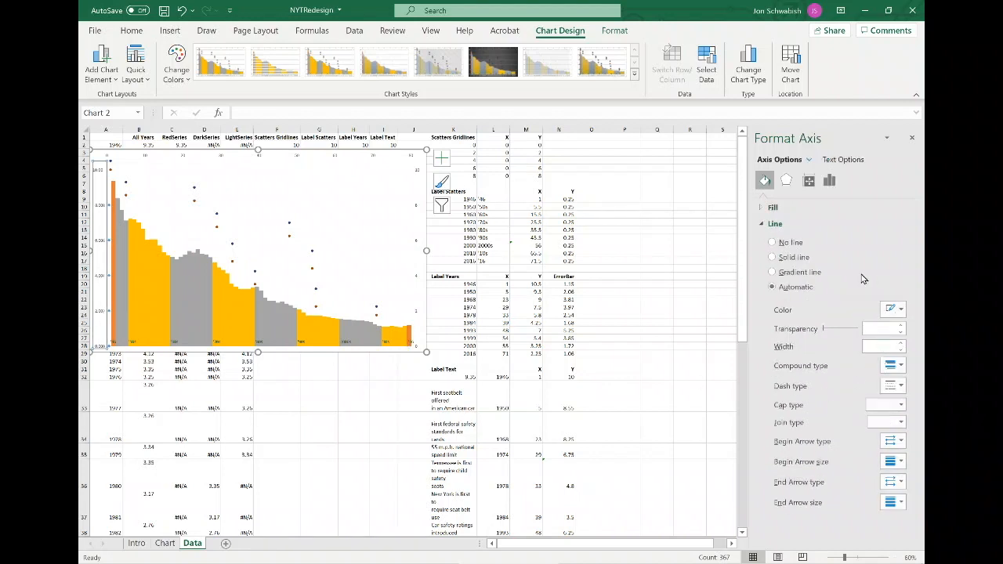
{"action": "left_click", "coordinate": [830, 182]}
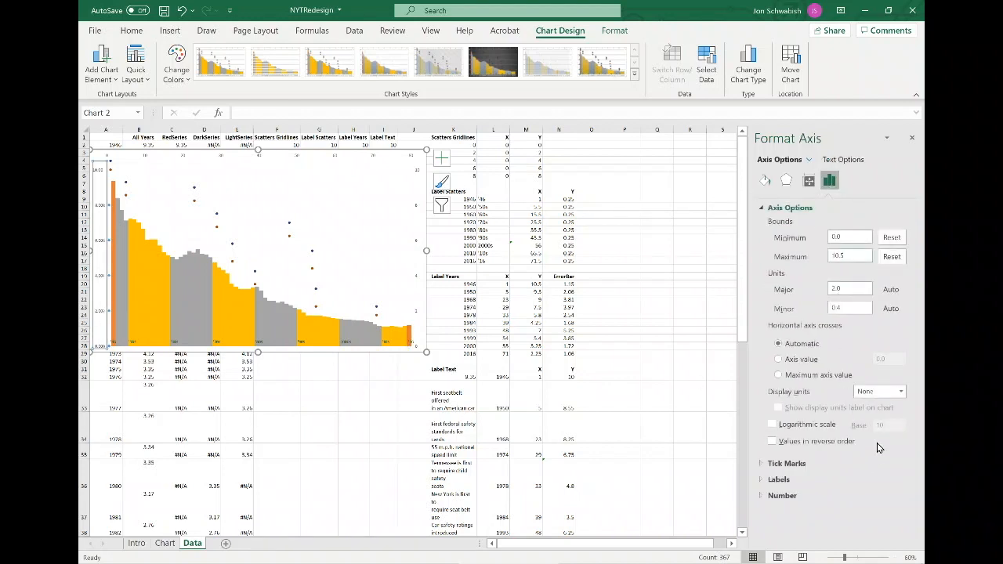
{"action": "left_click", "coordinate": [784, 496]}
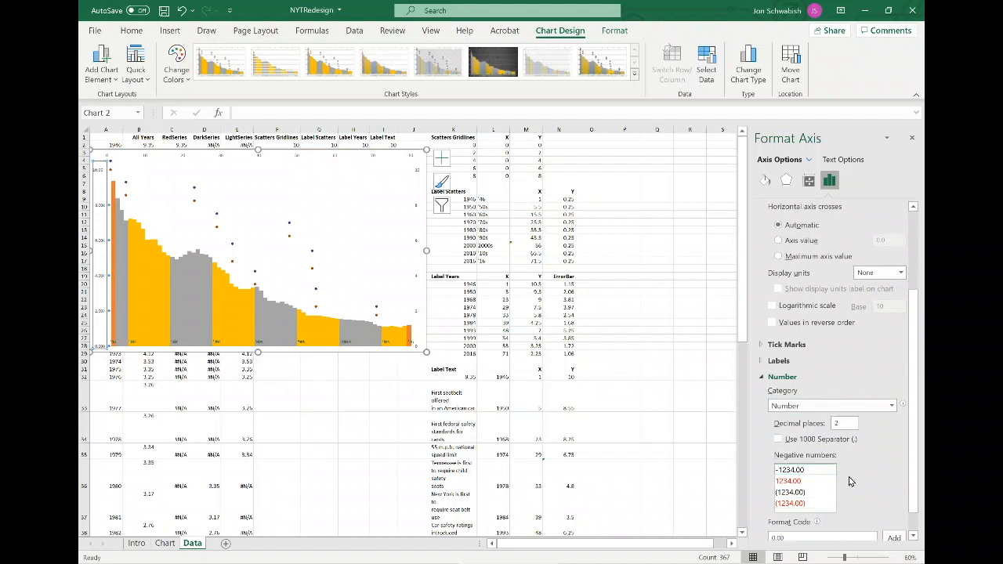
{"action": "double_click", "coordinate": [837, 424]}
{"action": "type", "text": "0"}
{"action": "key", "text": "Return"}
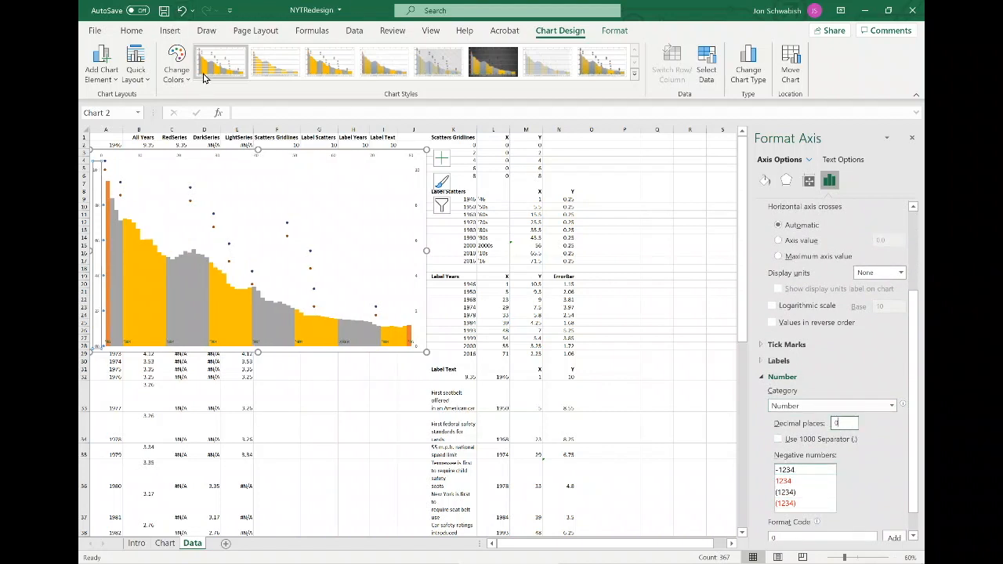
Remove the primary vertical axis from the chart.
{"action": "left_click", "coordinate": [122, 152]}
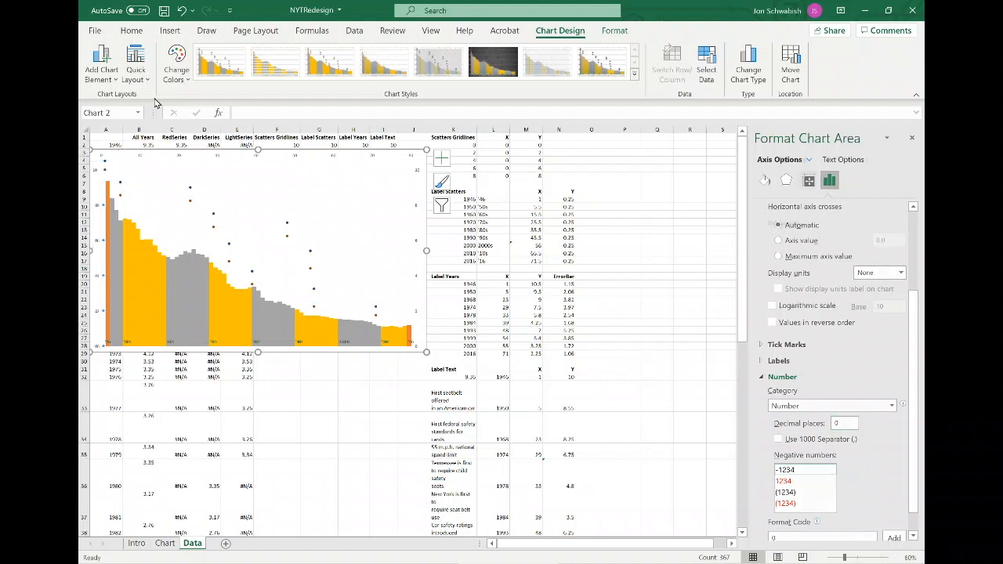
{"action": "left_click", "coordinate": [101, 65]}
{"action": "mouse_move", "coordinate": [106, 99]}
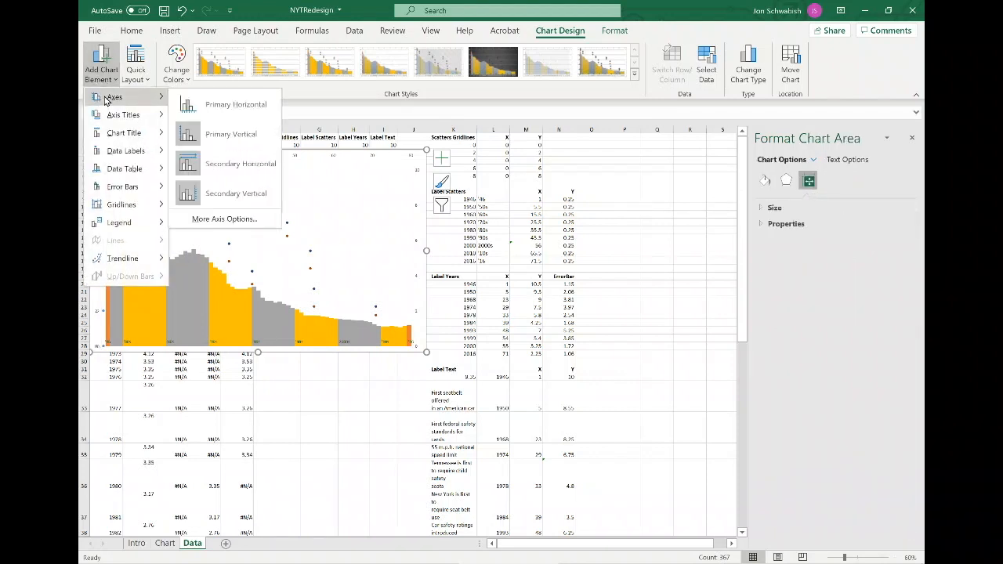
{"action": "left_click", "coordinate": [212, 134]}
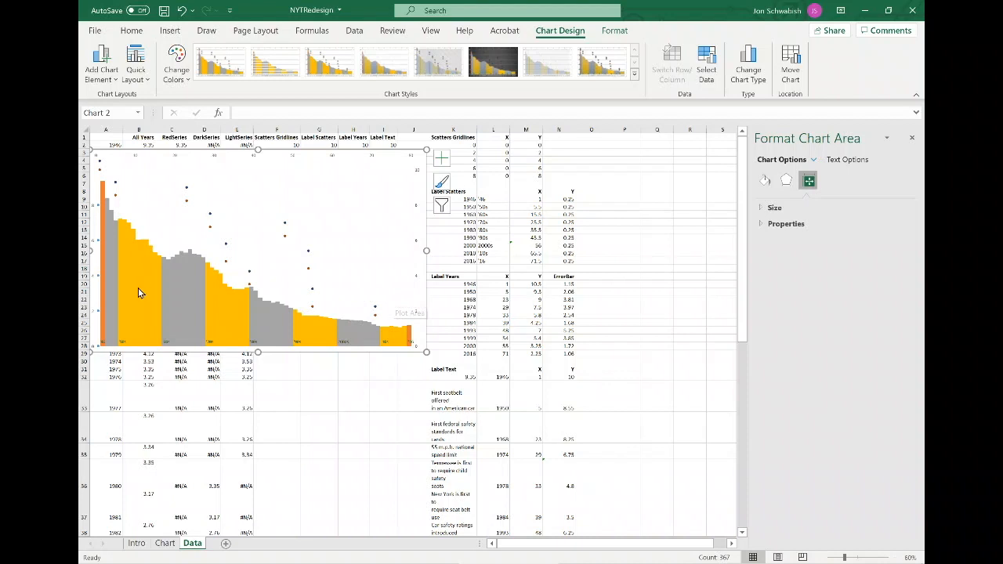
Plot the Label Years and Label Text series on the primary axis.
{"action": "left_click", "coordinate": [285, 226]}
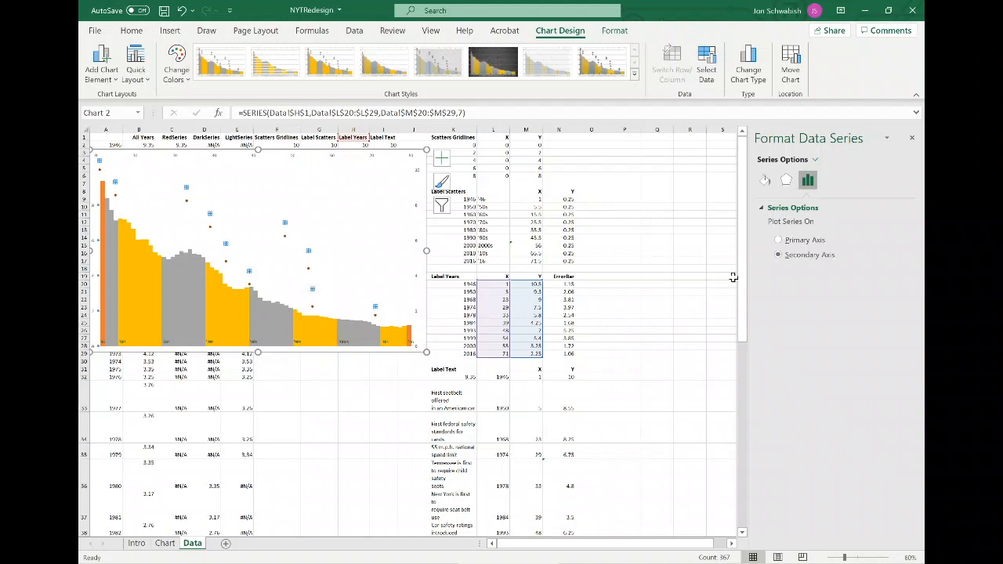
{"action": "left_click", "coordinate": [779, 242]}
{"action": "left_click", "coordinate": [309, 270]}
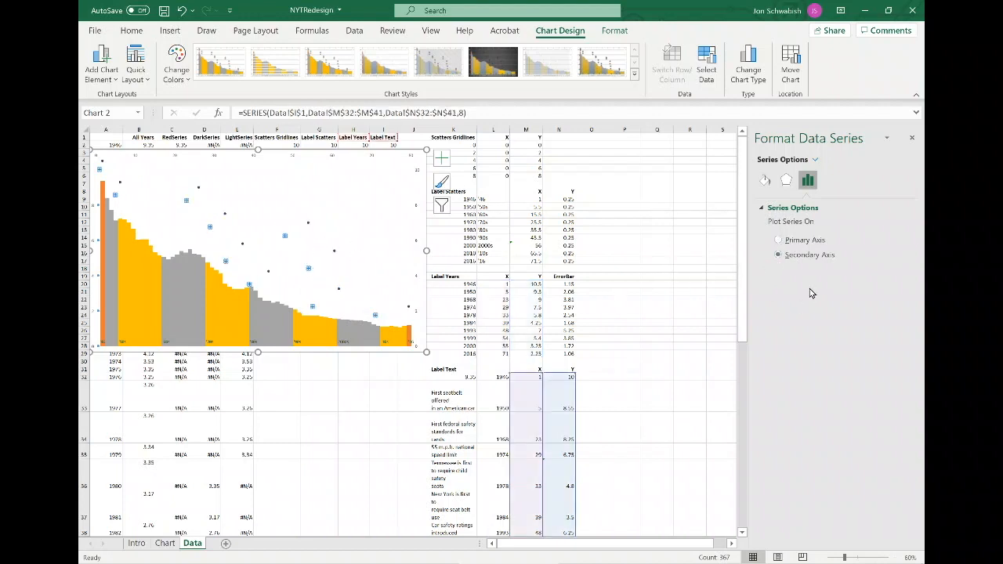
{"action": "left_click", "coordinate": [778, 240]}
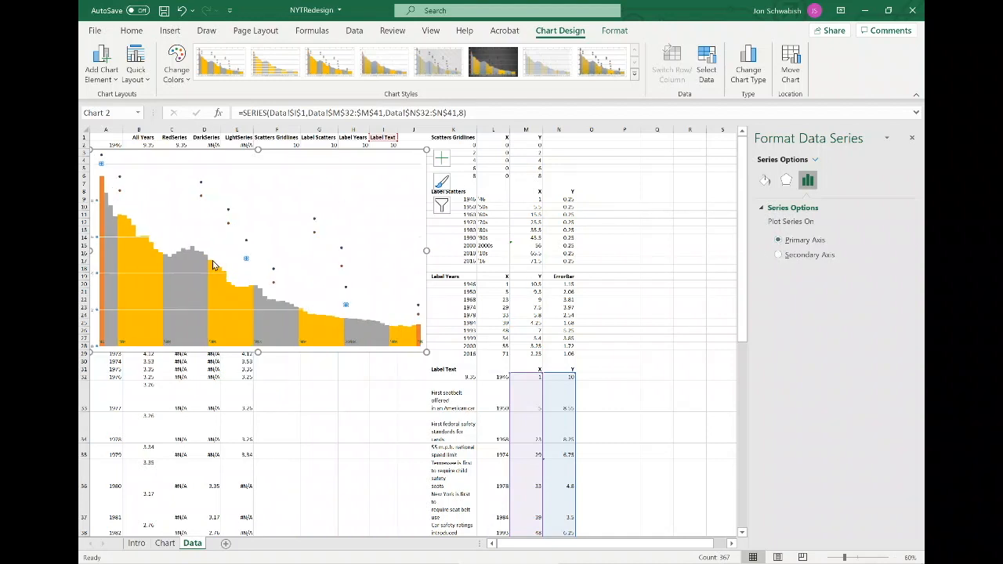
Add data labels to the Label Years series that show the year cells of the Label Years table instead of Y values.
{"action": "left_click", "coordinate": [346, 153]}
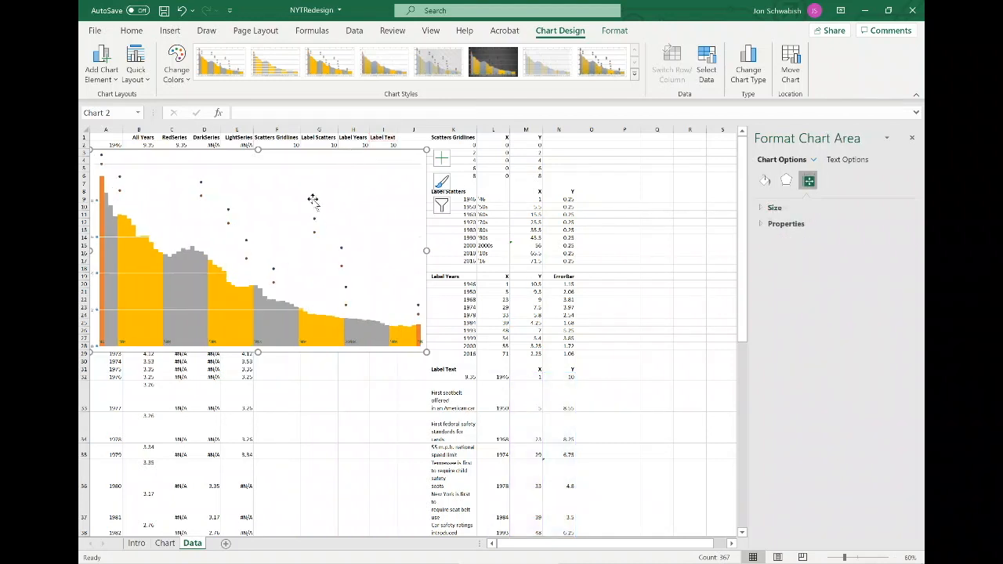
{"action": "left_click", "coordinate": [201, 186]}
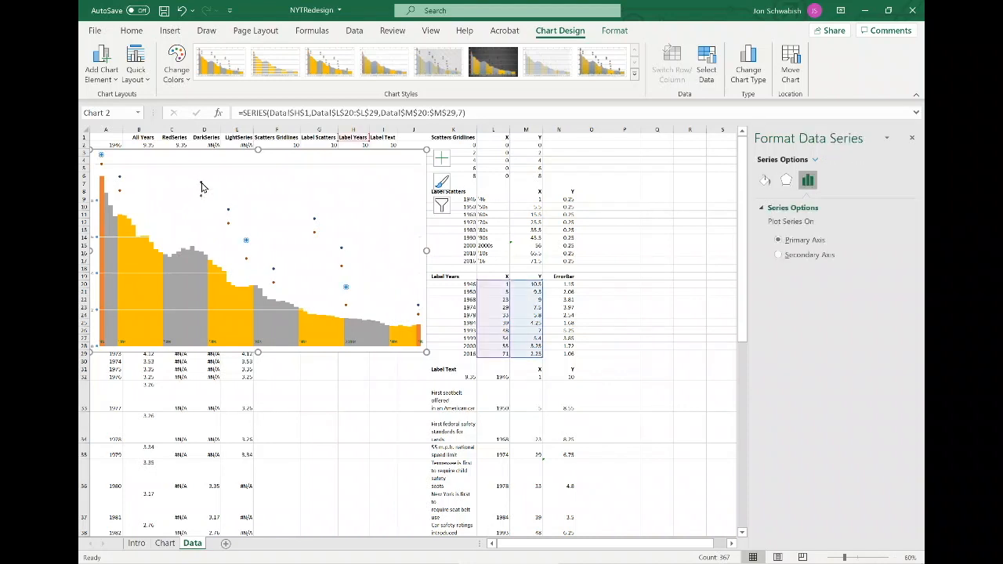
{"action": "right_click", "coordinate": [202, 185]}
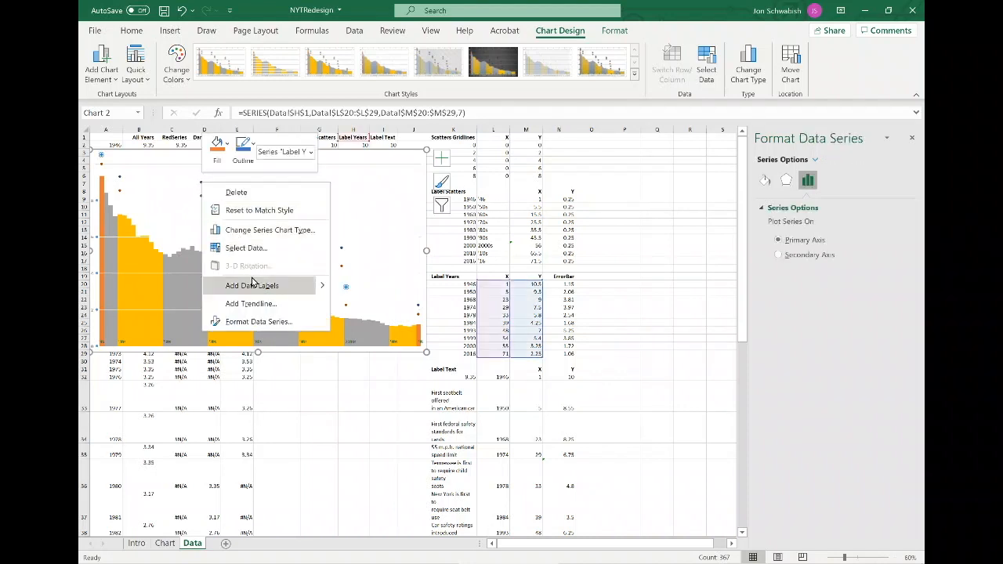
{"action": "key", "text": "Escape"}
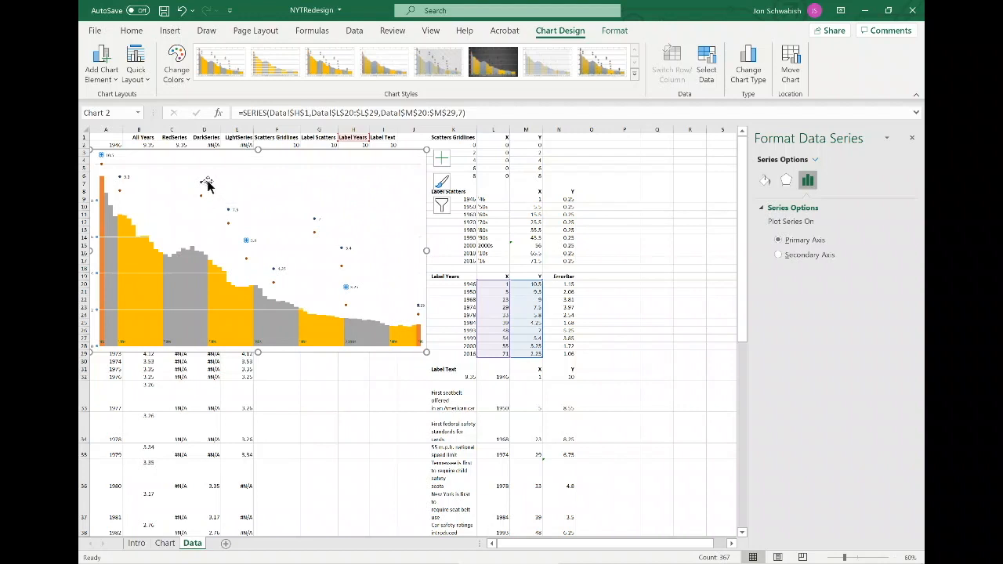
{"action": "left_click", "coordinate": [205, 183]}
{"action": "left_click", "coordinate": [829, 181]}
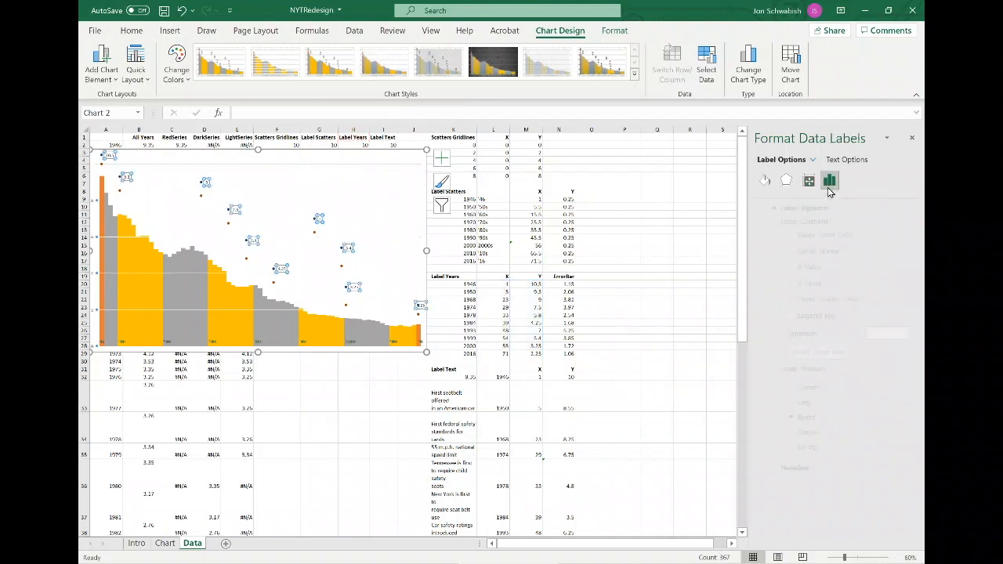
{"action": "left_click", "coordinate": [799, 237]}
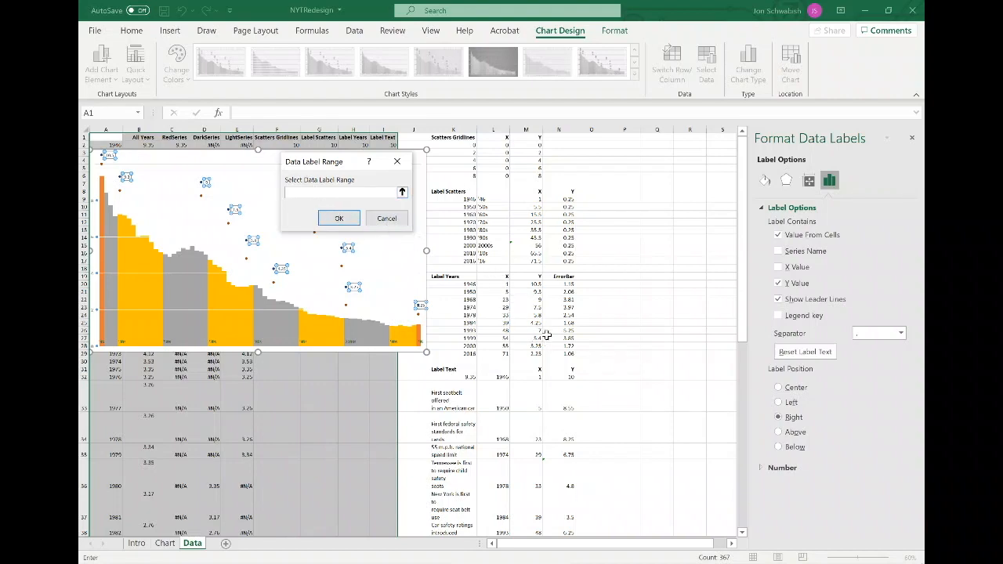
{"action": "scroll", "coordinate": [546, 335], "scroll_direction": "down", "scroll_amount": 4}
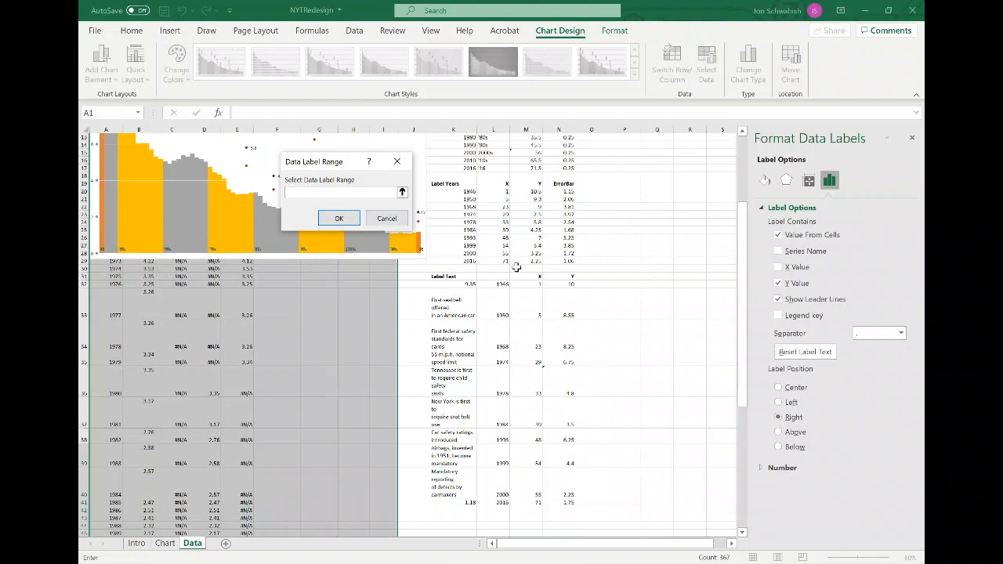
{"action": "left_click_drag", "start_coordinate": [456, 189], "coordinate": [459, 259]}
{"action": "left_click", "coordinate": [352, 219]}
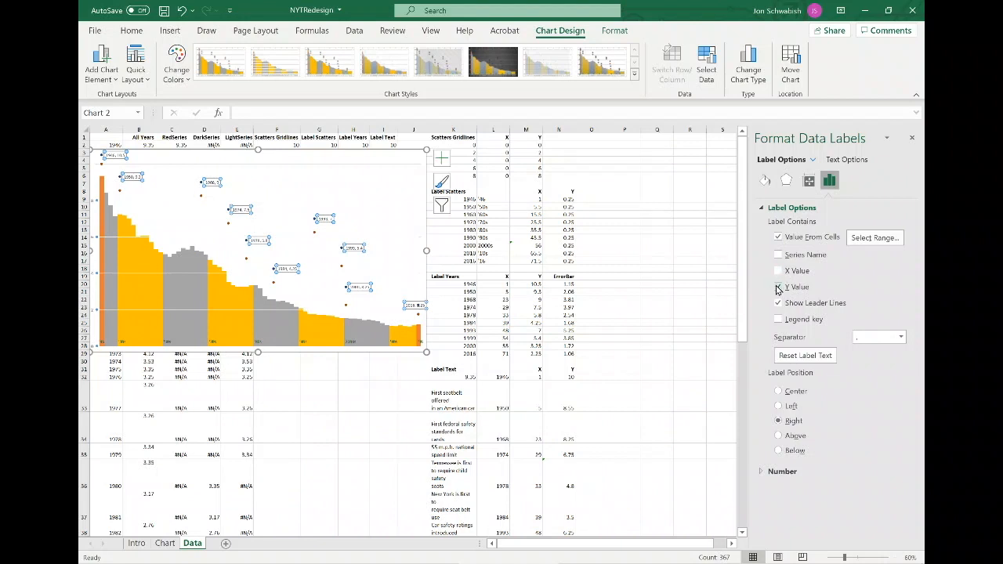
{"action": "left_click", "coordinate": [778, 288]}
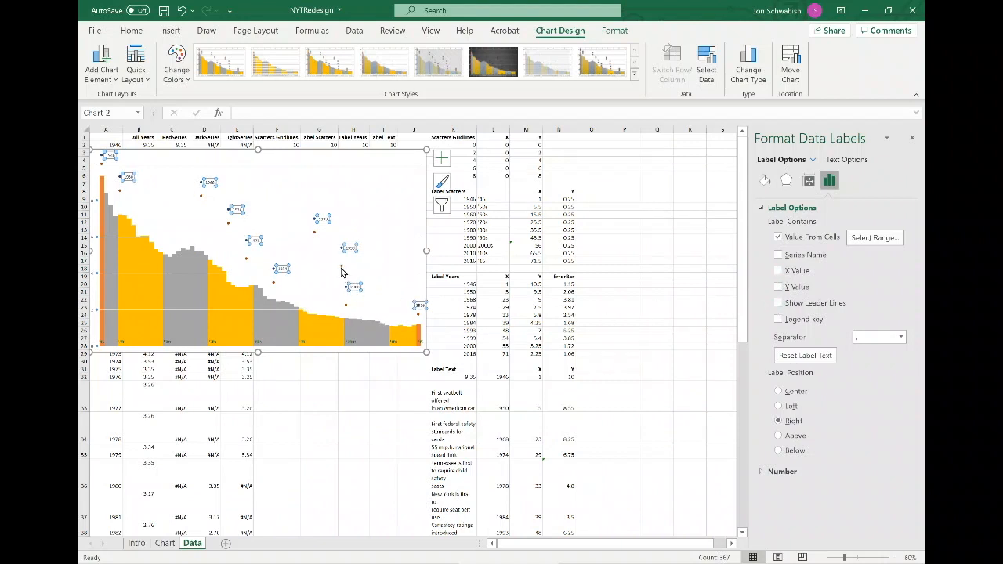
Add data labels to the Label Text series that show the annotation text cells K32:K41 instead of Y values.
{"action": "left_click", "coordinate": [342, 272]}
{"action": "right_click", "coordinate": [341, 272]}
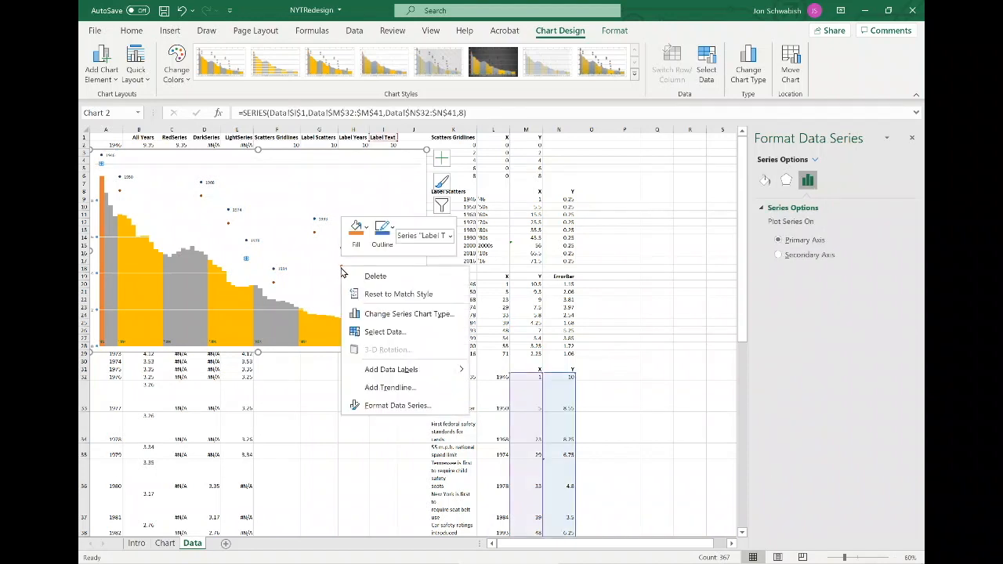
{"action": "left_click", "coordinate": [391, 369]}
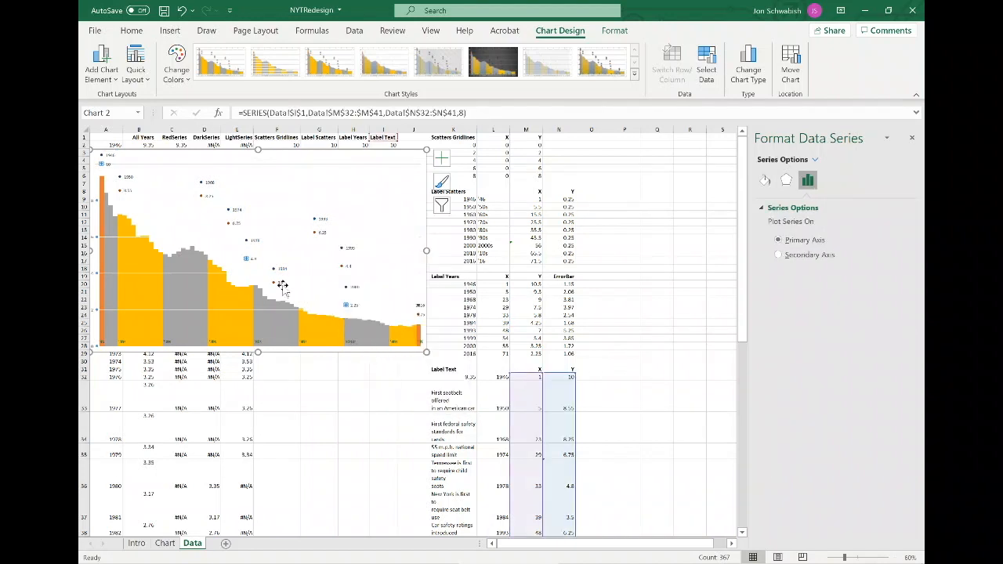
{"action": "left_click", "coordinate": [282, 286]}
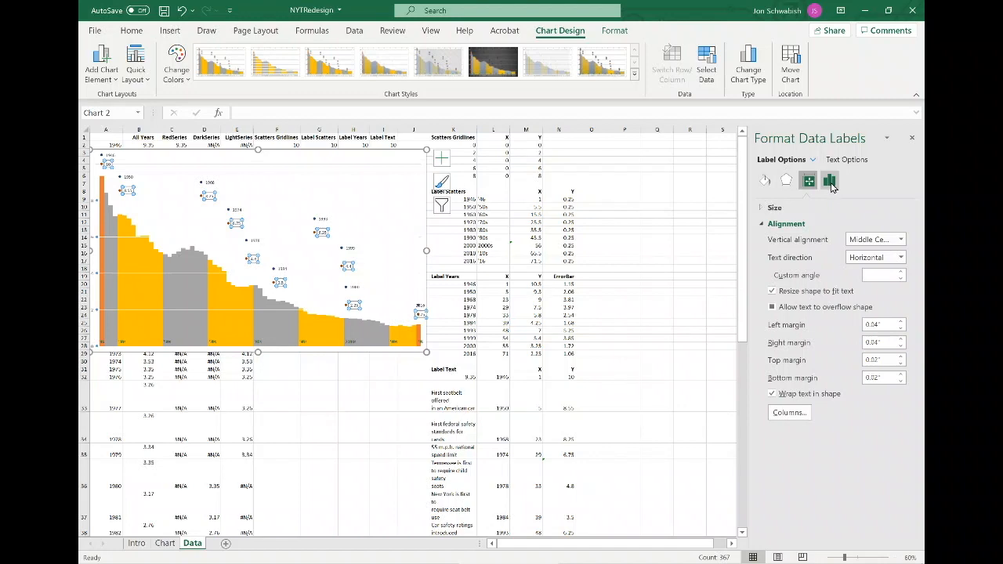
{"action": "left_click", "coordinate": [832, 186]}
{"action": "left_click", "coordinate": [805, 236]}
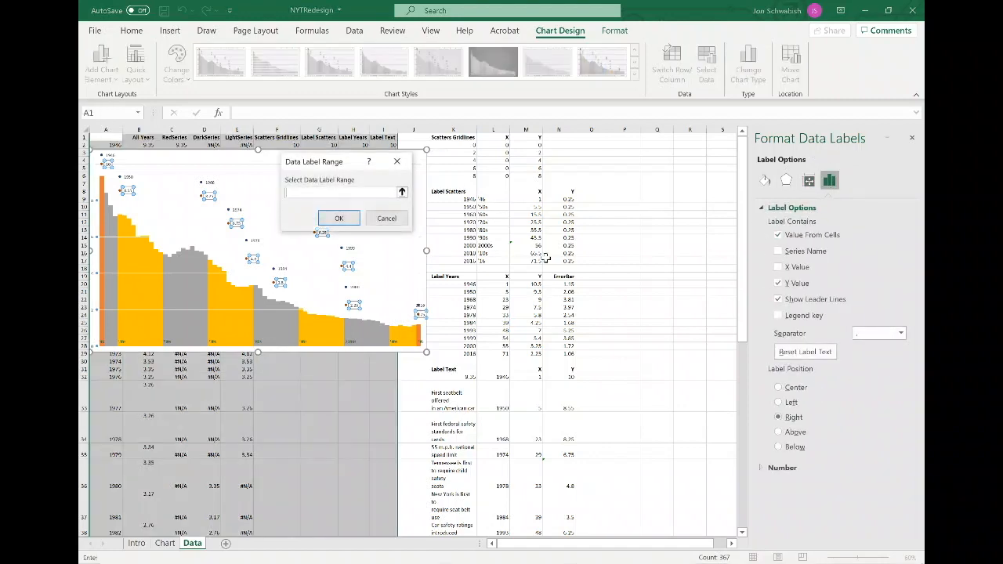
{"action": "scroll", "coordinate": [477, 343], "scroll_direction": "down", "scroll_amount": 4}
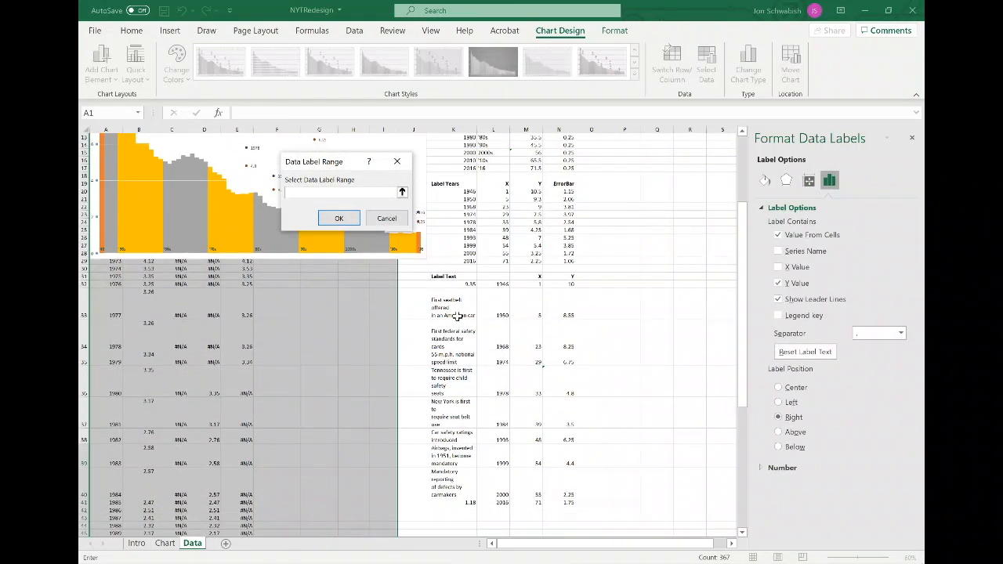
{"action": "left_click_drag", "start_coordinate": [450, 287], "coordinate": [460, 502]}
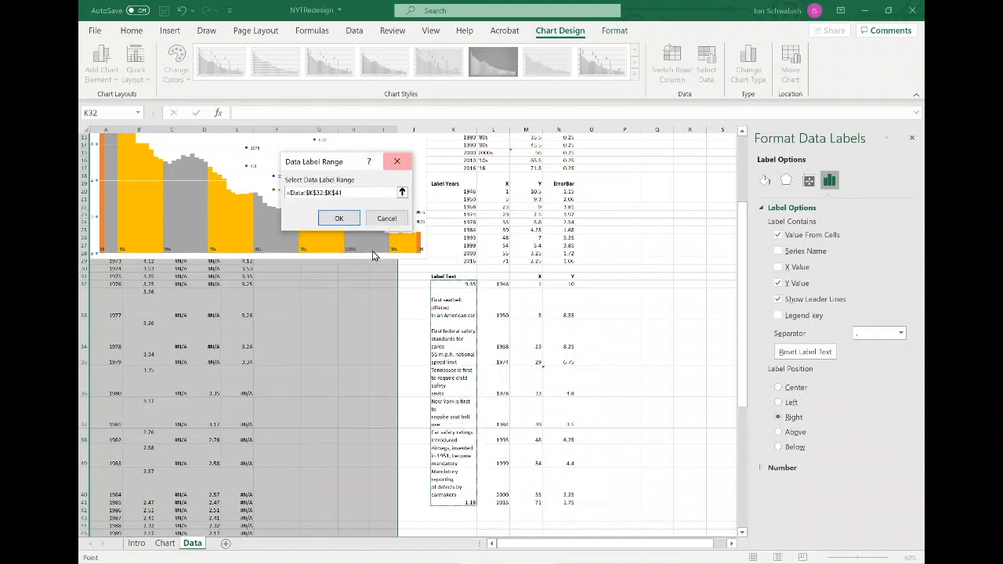
{"action": "left_click", "coordinate": [339, 219]}
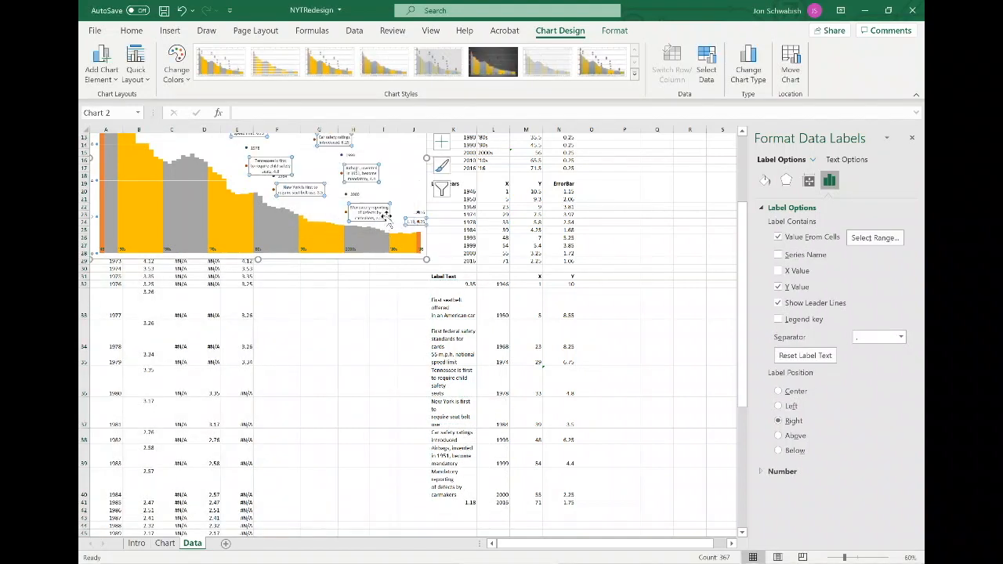
{"action": "left_click", "coordinate": [778, 290]}
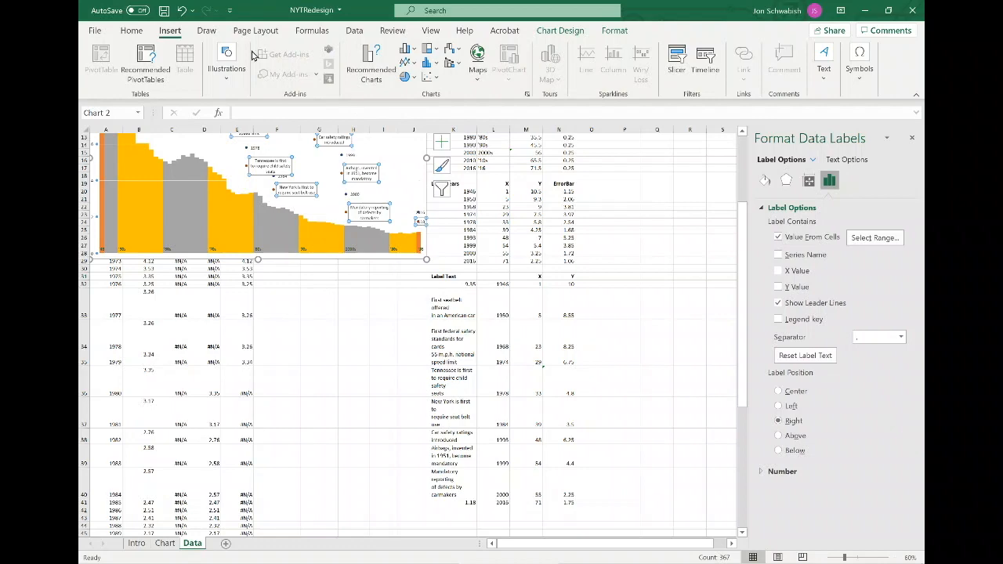
Compare the working chart's elements with the original chart on the Chart sheet.
{"action": "left_click", "coordinate": [139, 34]}
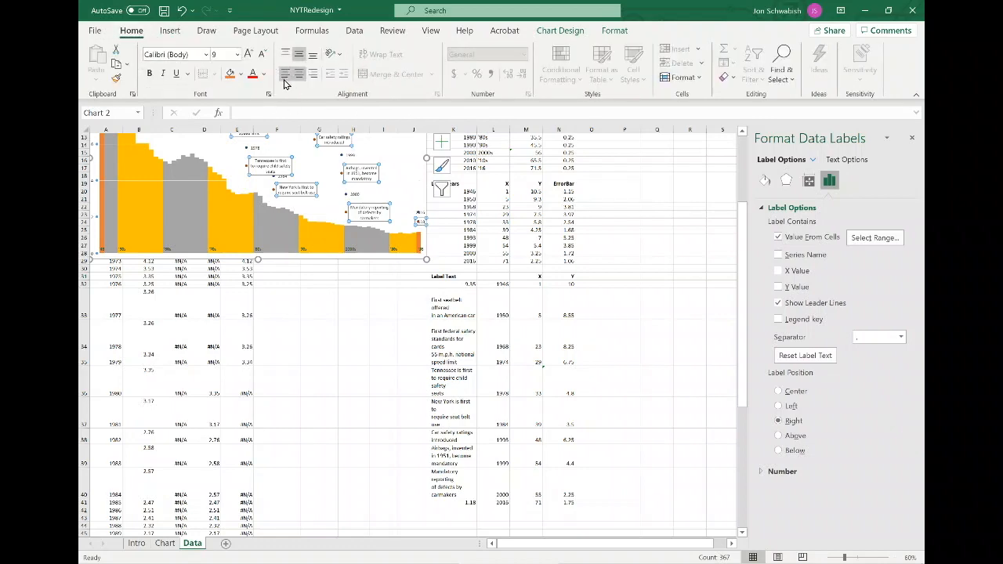
{"action": "scroll", "coordinate": [291, 259], "scroll_direction": "up", "scroll_amount": 4}
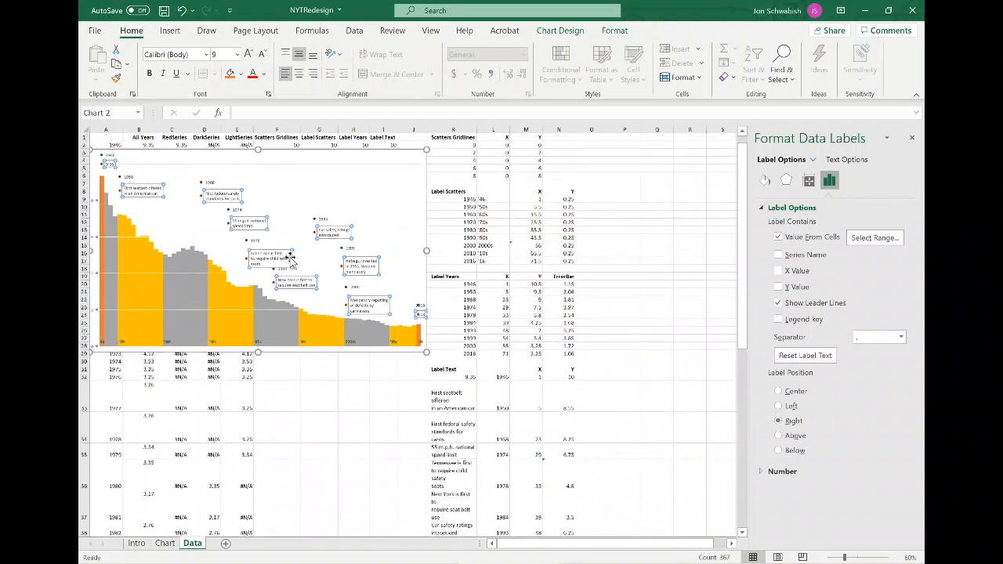
{"action": "left_click", "coordinate": [333, 198]}
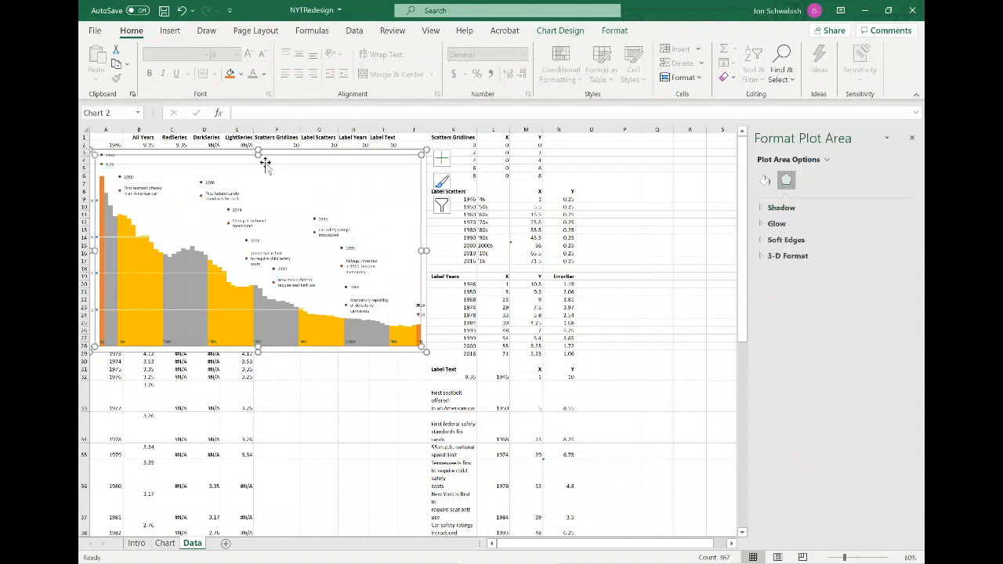
{"action": "left_click", "coordinate": [266, 167]}
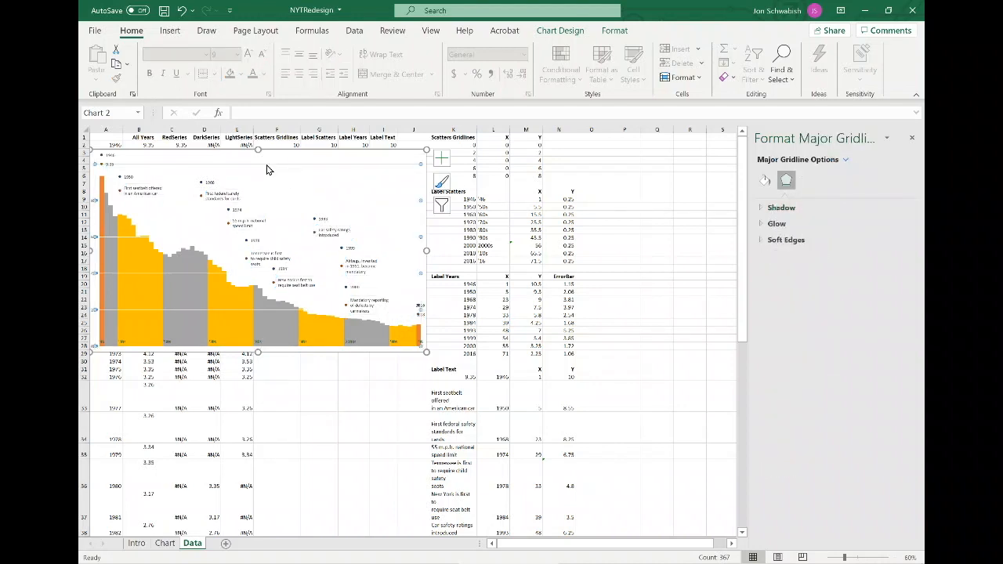
{"action": "left_click", "coordinate": [267, 168]}
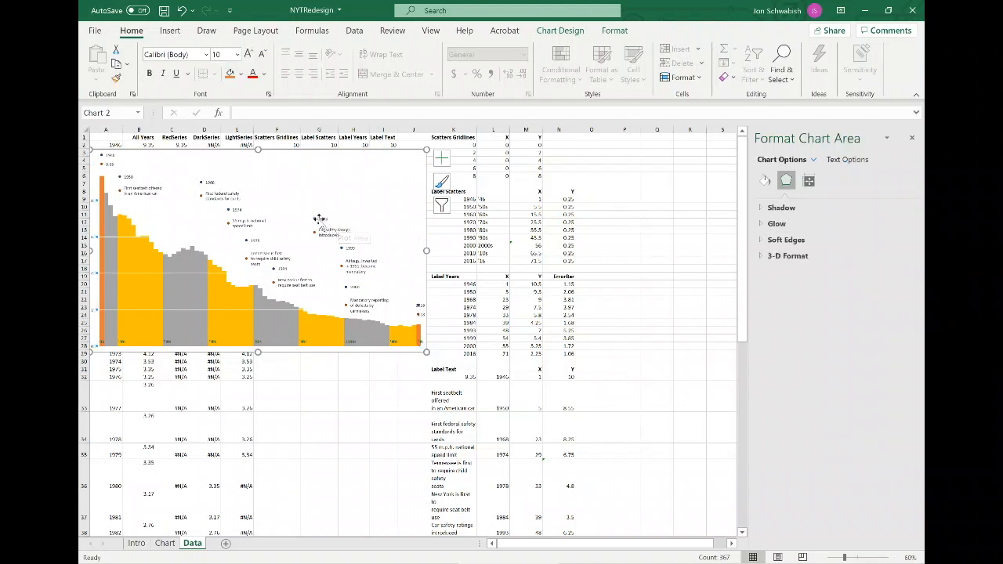
{"action": "left_click", "coordinate": [313, 222]}
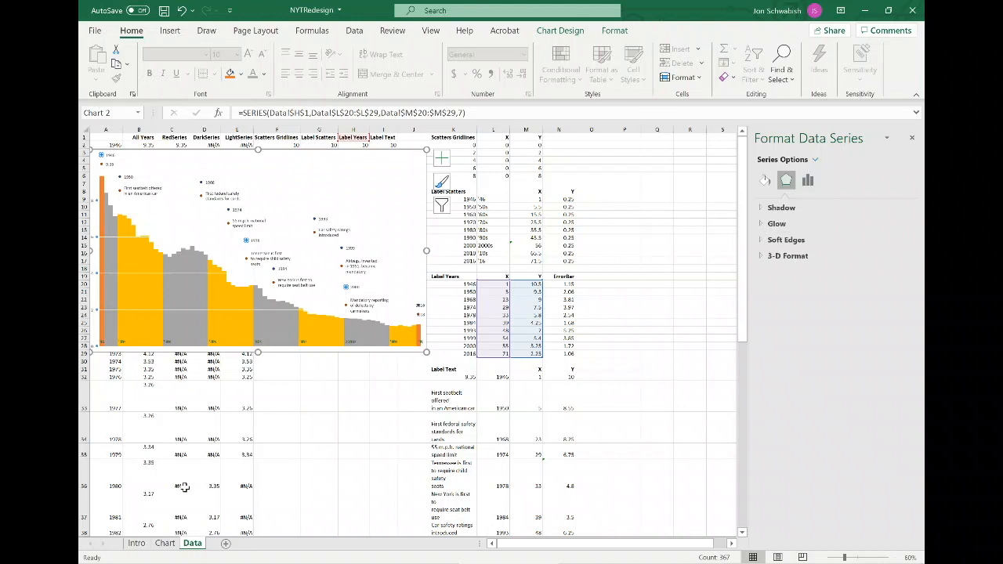
{"action": "left_click", "coordinate": [163, 543]}
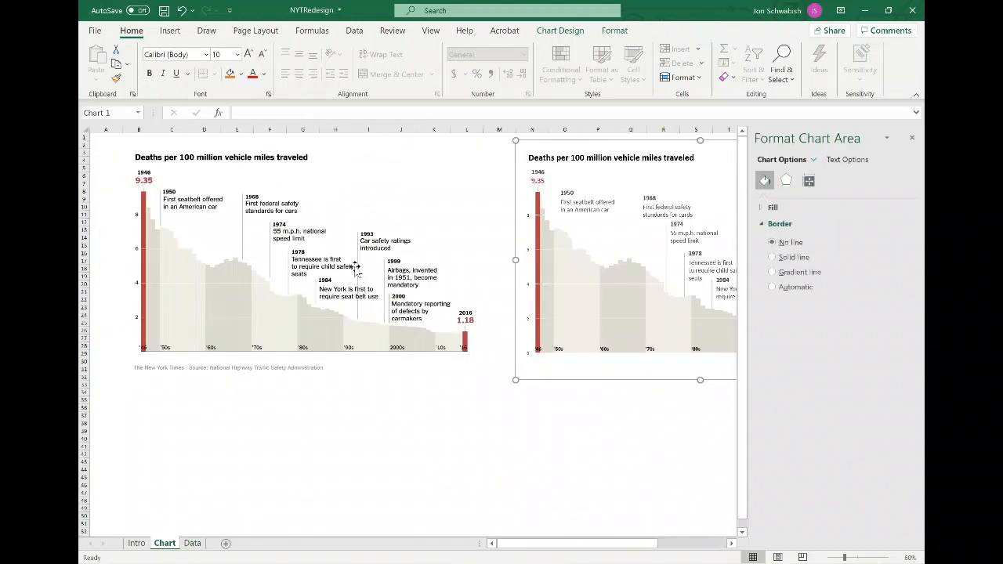
{"action": "left_click", "coordinate": [193, 542]}
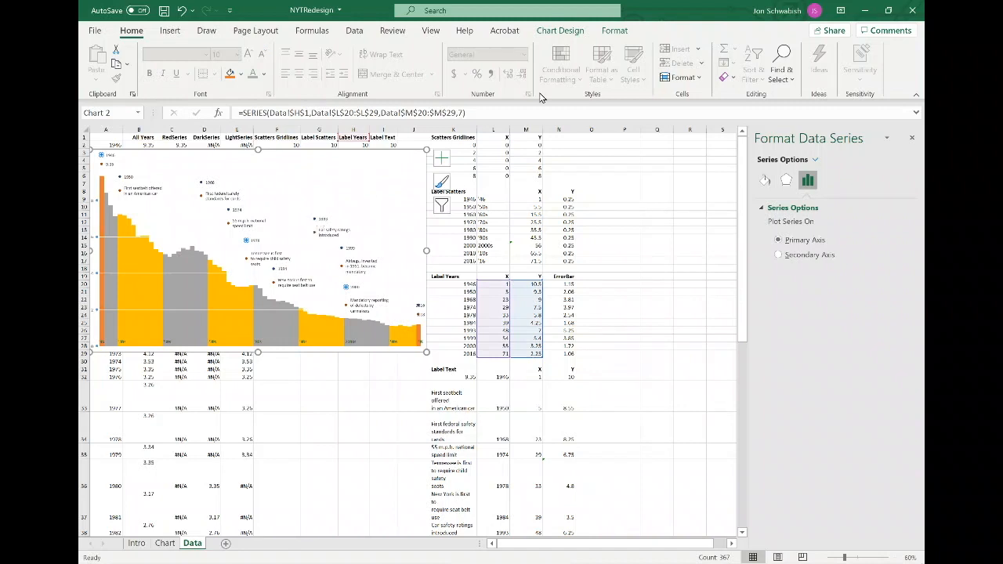
Add capless minus error bars to the Label Years series using the ErrorBar cells N20:N29, removing the horizontal error bars.
{"action": "left_click", "coordinate": [568, 31]}
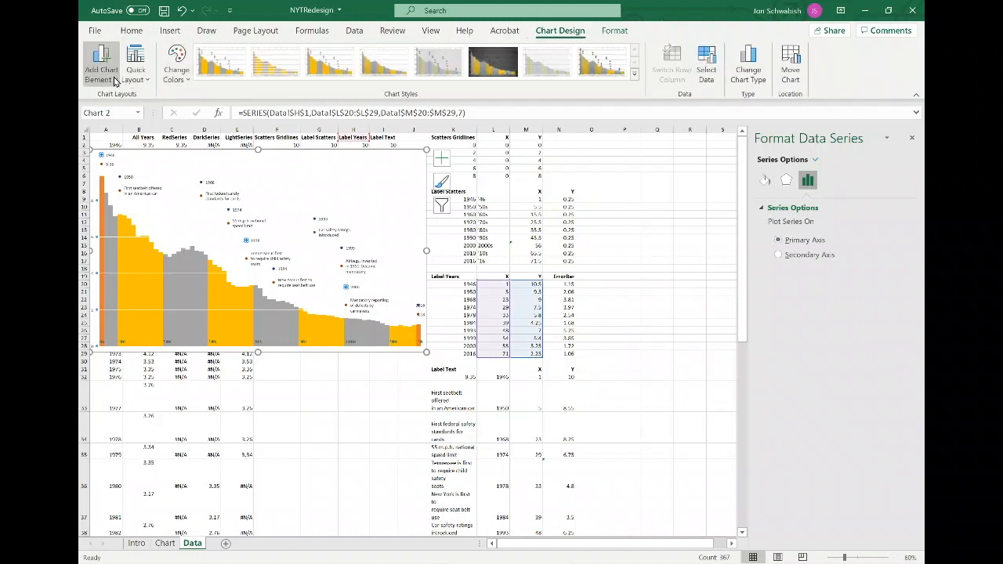
{"action": "left_click", "coordinate": [106, 74]}
{"action": "mouse_move", "coordinate": [126, 181]}
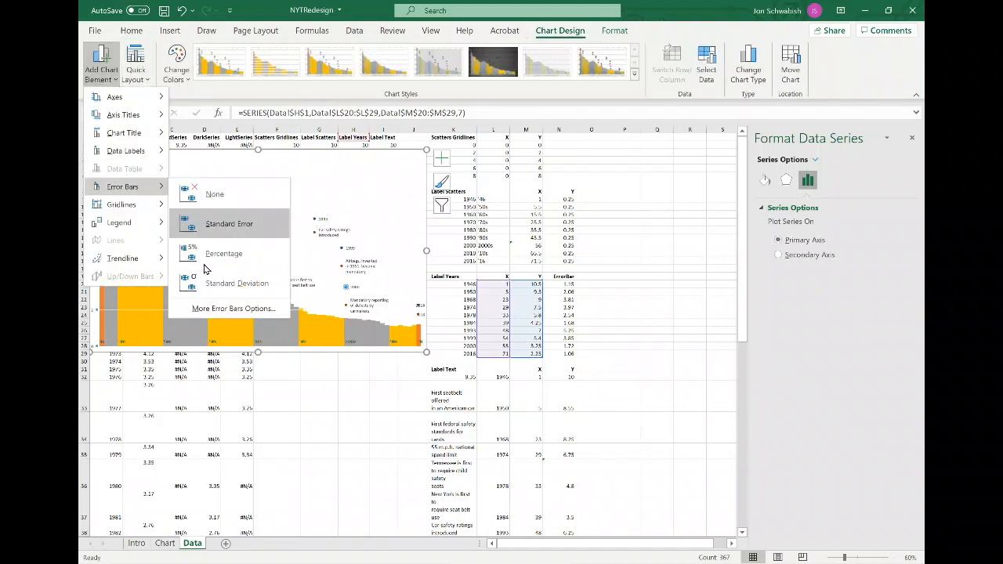
{"action": "left_click", "coordinate": [233, 309]}
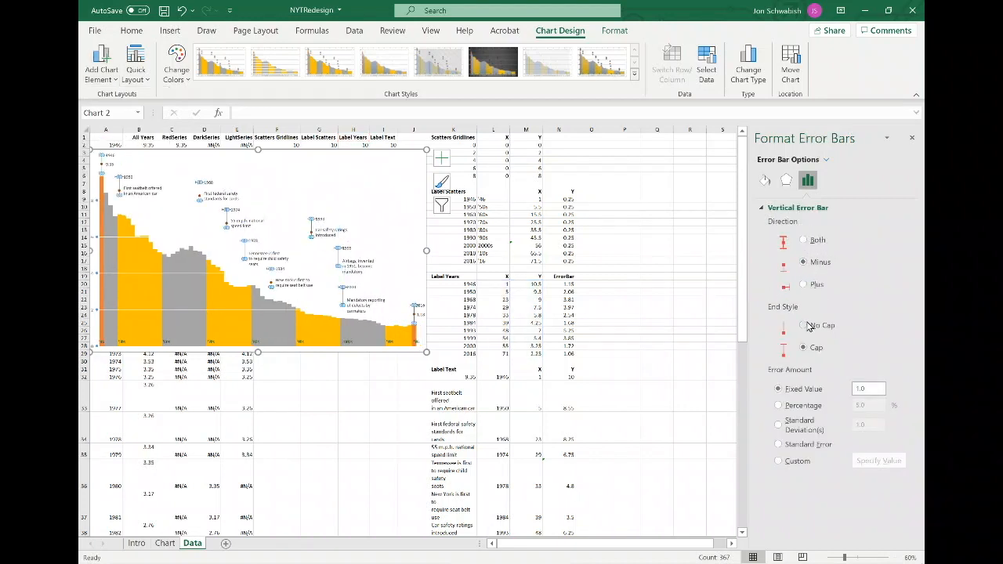
{"action": "left_click", "coordinate": [803, 326]}
{"action": "left_click", "coordinate": [796, 462]}
{"action": "left_click", "coordinate": [872, 460]}
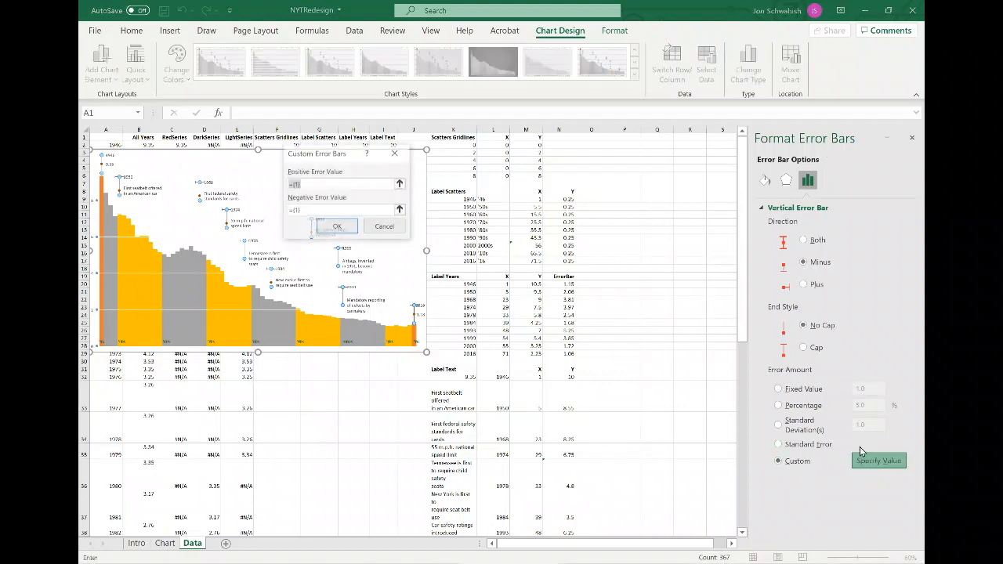
{"action": "left_click", "coordinate": [399, 210]}
{"action": "left_click_drag", "start_coordinate": [573, 289], "coordinate": [570, 354]}
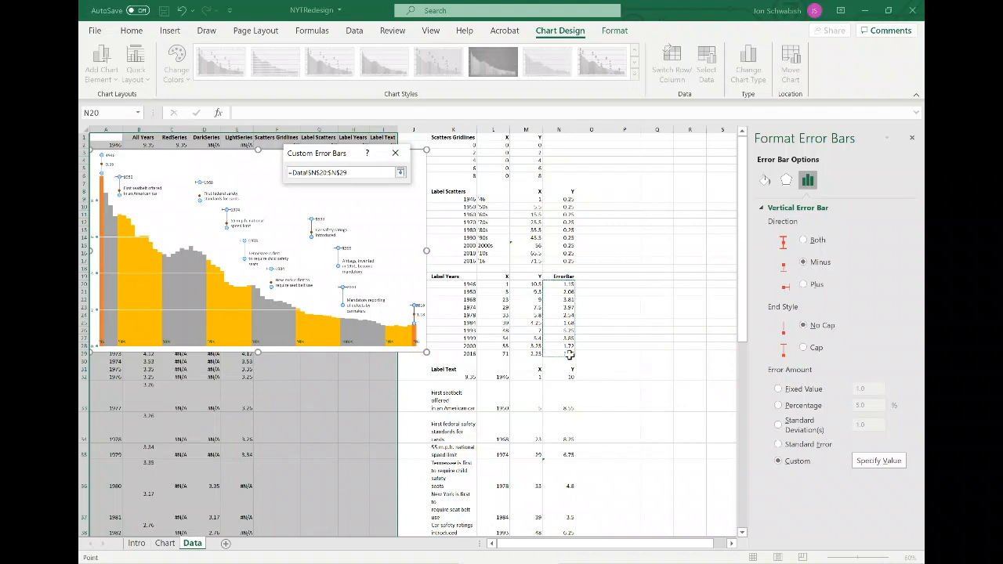
{"action": "key", "text": "Return"}
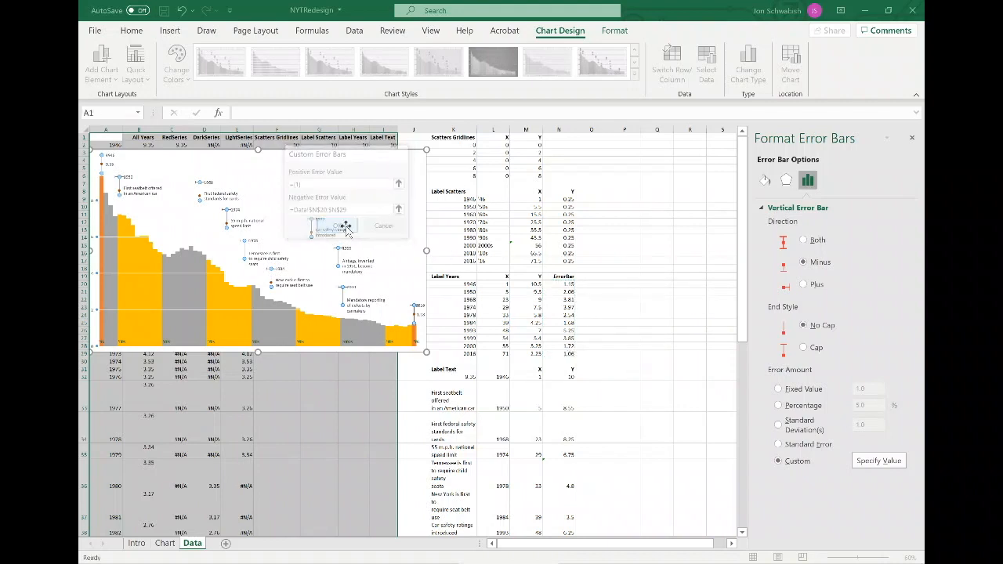
{"action": "left_click", "coordinate": [337, 226]}
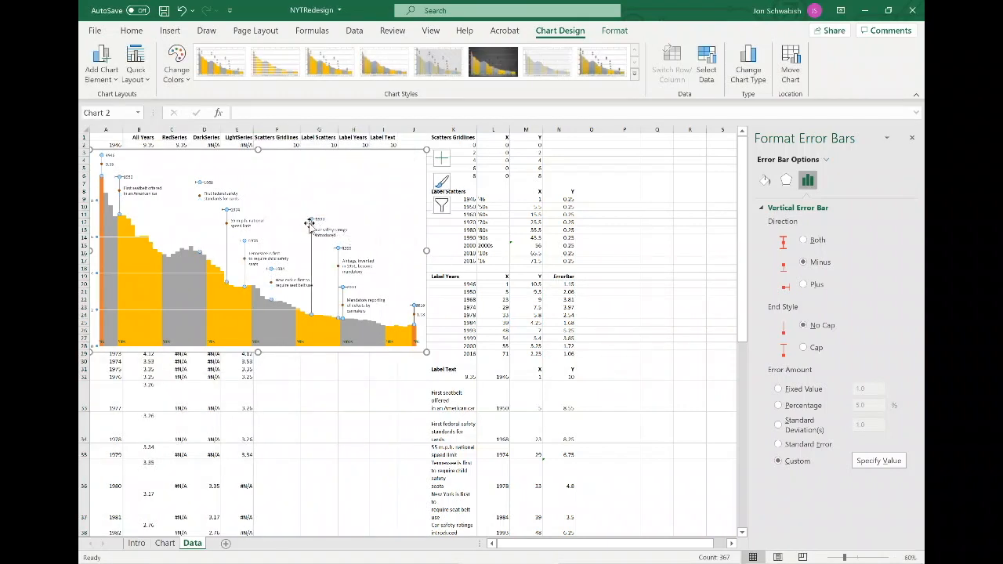
{"action": "left_click", "coordinate": [314, 222]}
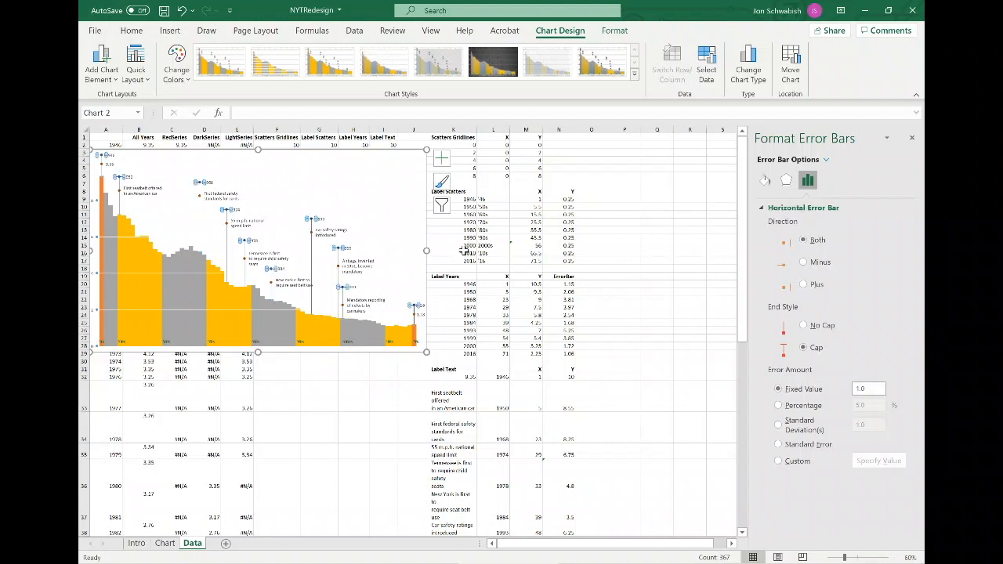
{"action": "key", "text": "Escape"}
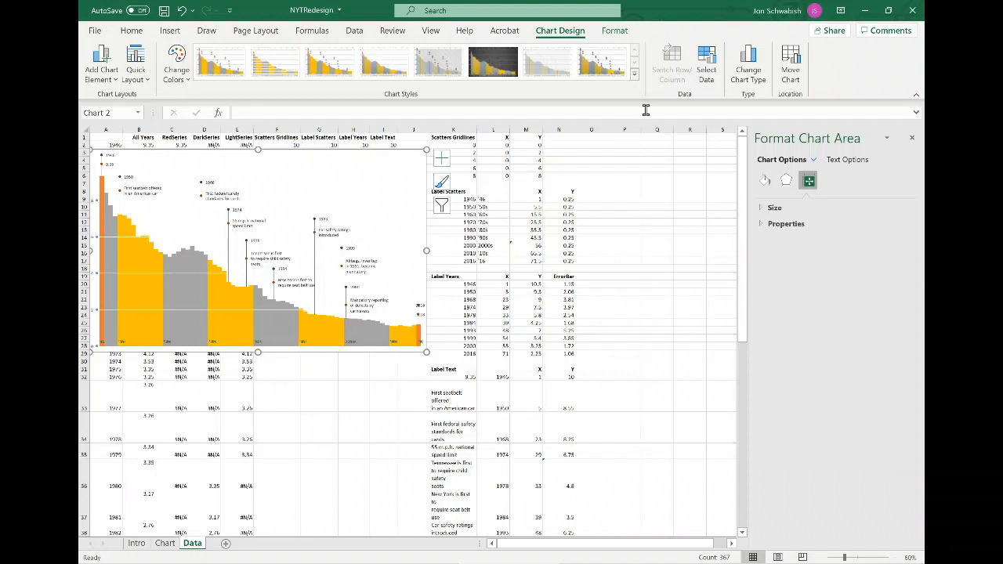
Set the Scatters Gridlines series markers to None.
{"action": "left_click", "coordinate": [613, 31]}
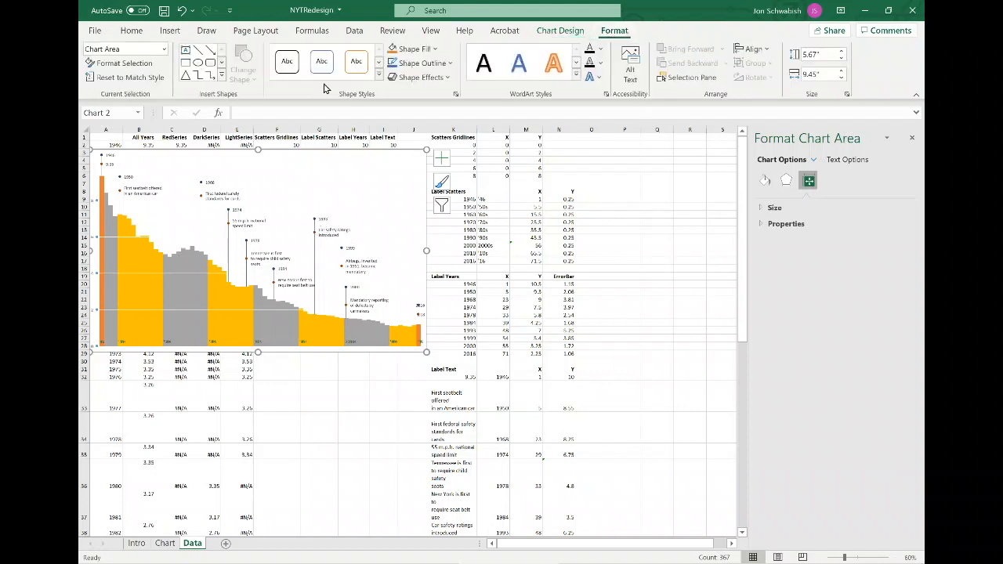
{"action": "left_click", "coordinate": [163, 48]}
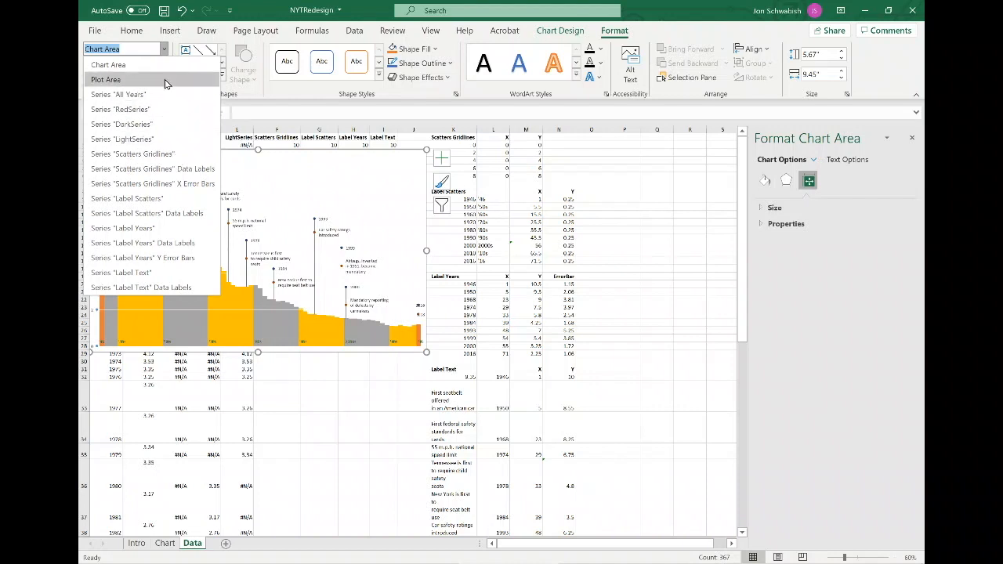
{"action": "left_click", "coordinate": [174, 154]}
{"action": "left_click", "coordinate": [764, 180]}
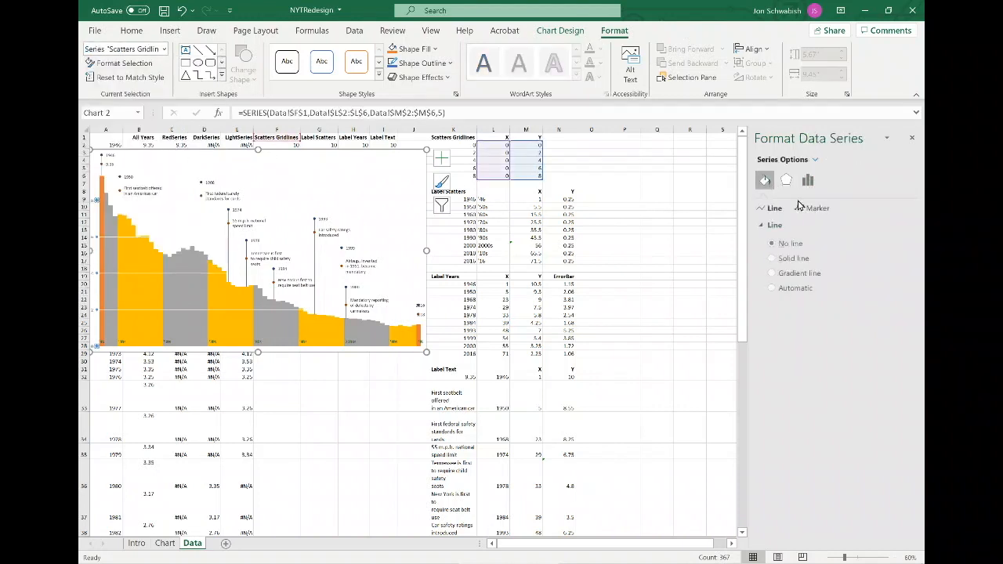
{"action": "left_click", "coordinate": [815, 208]}
{"action": "left_click", "coordinate": [795, 226]}
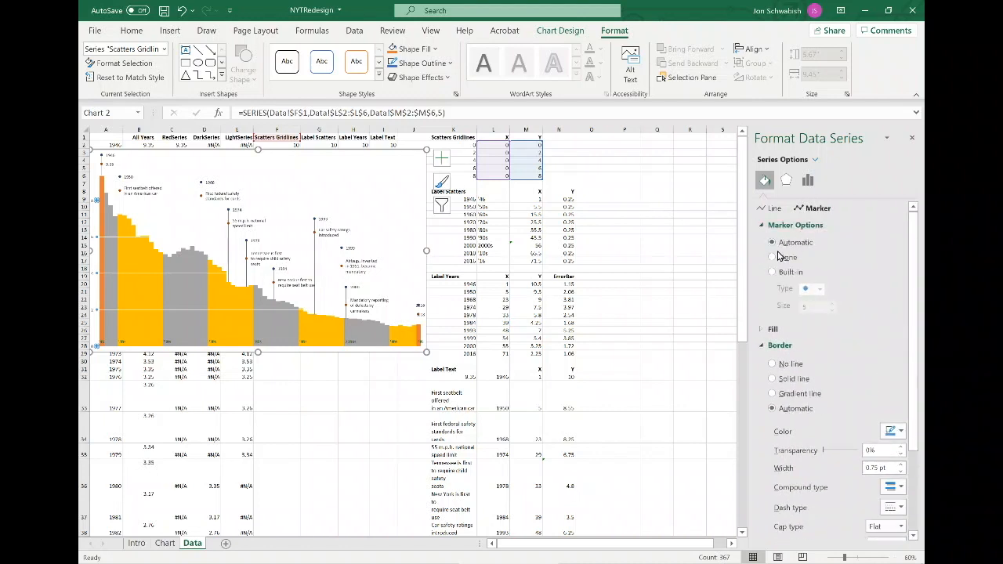
{"action": "left_click", "coordinate": [773, 258]}
Set the markers of the Label Scatters and Label Years series to None.
{"action": "left_click", "coordinate": [164, 49]}
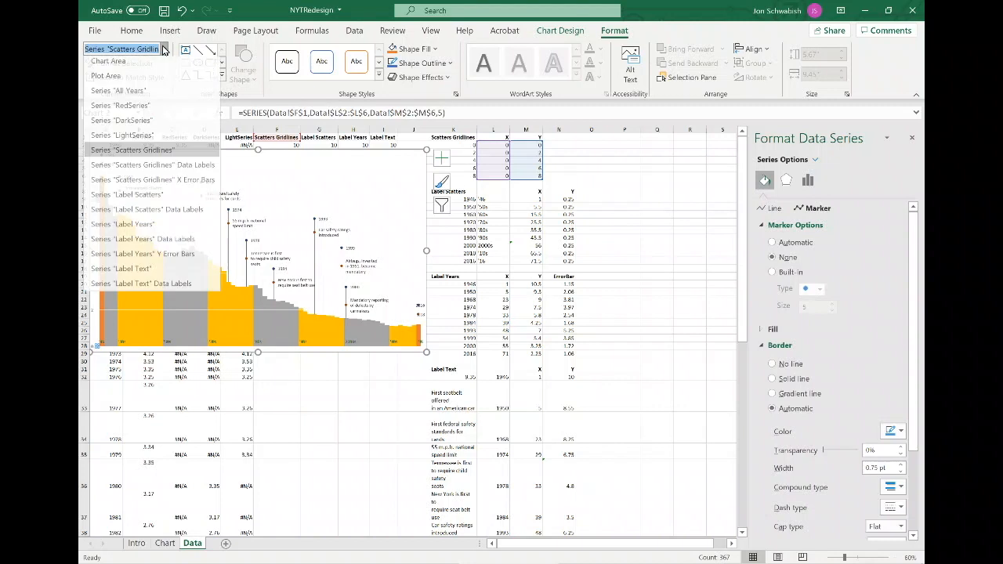
{"action": "left_click", "coordinate": [161, 199]}
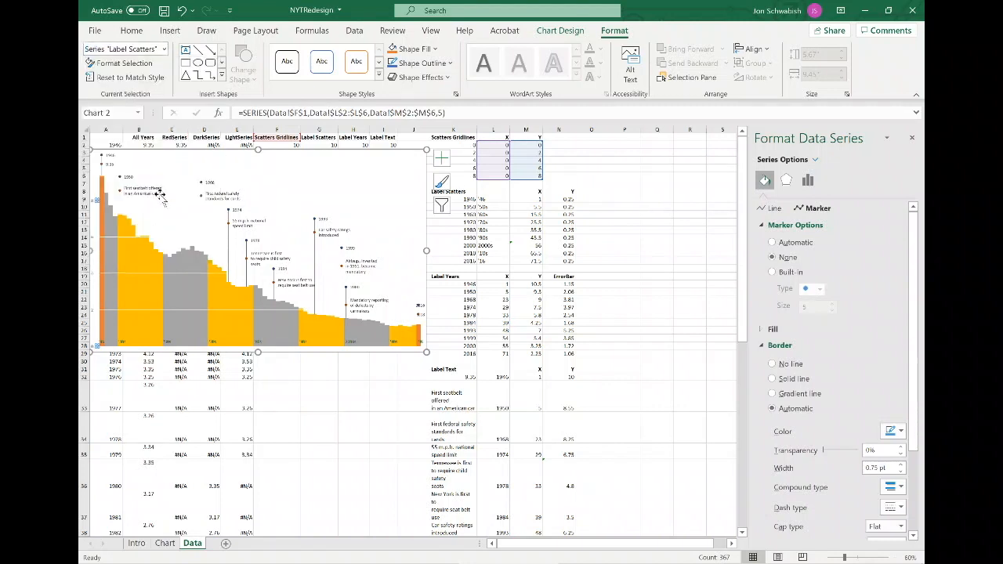
{"action": "left_click", "coordinate": [773, 258]}
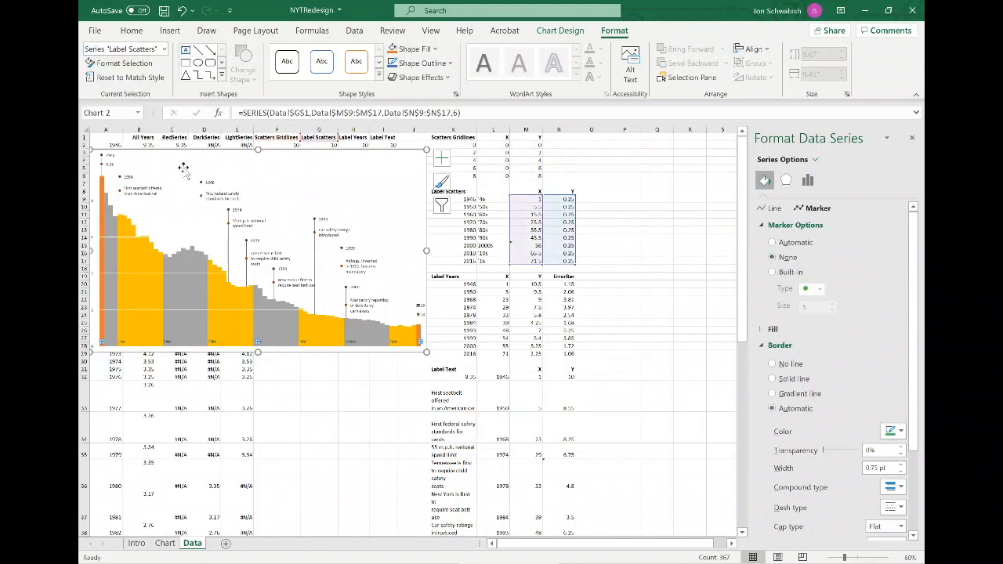
{"action": "left_click", "coordinate": [159, 49]}
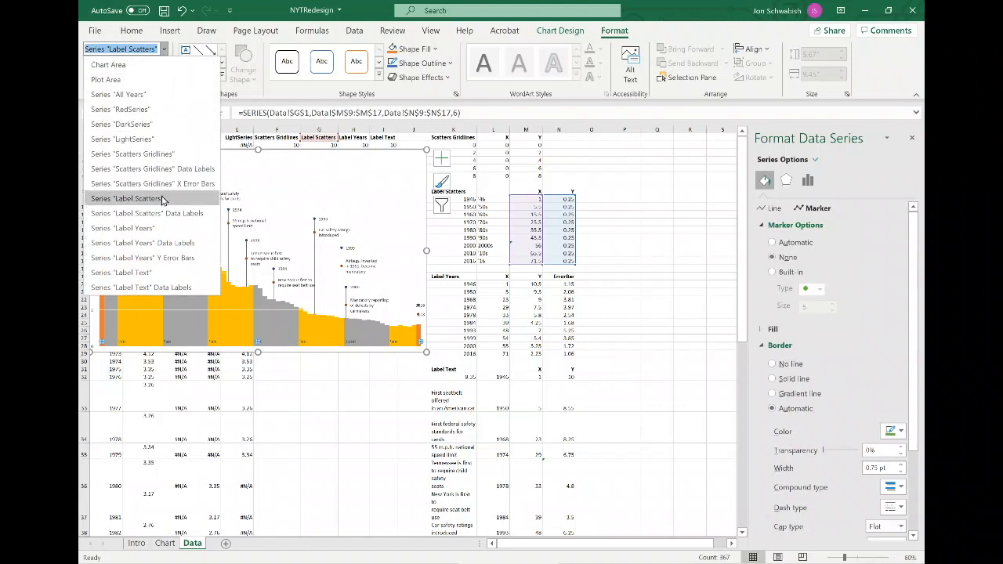
{"action": "left_click", "coordinate": [117, 228]}
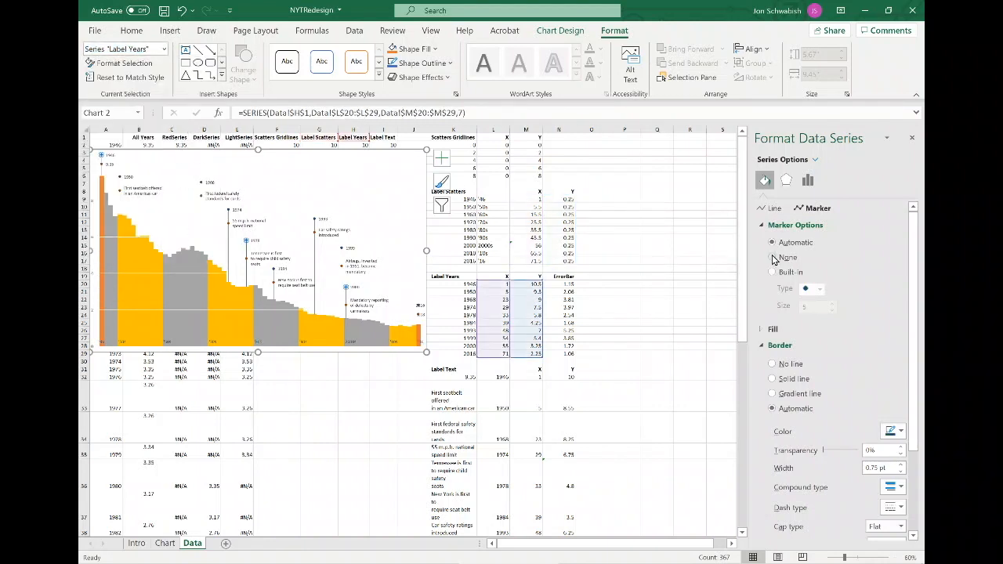
{"action": "left_click", "coordinate": [163, 49]}
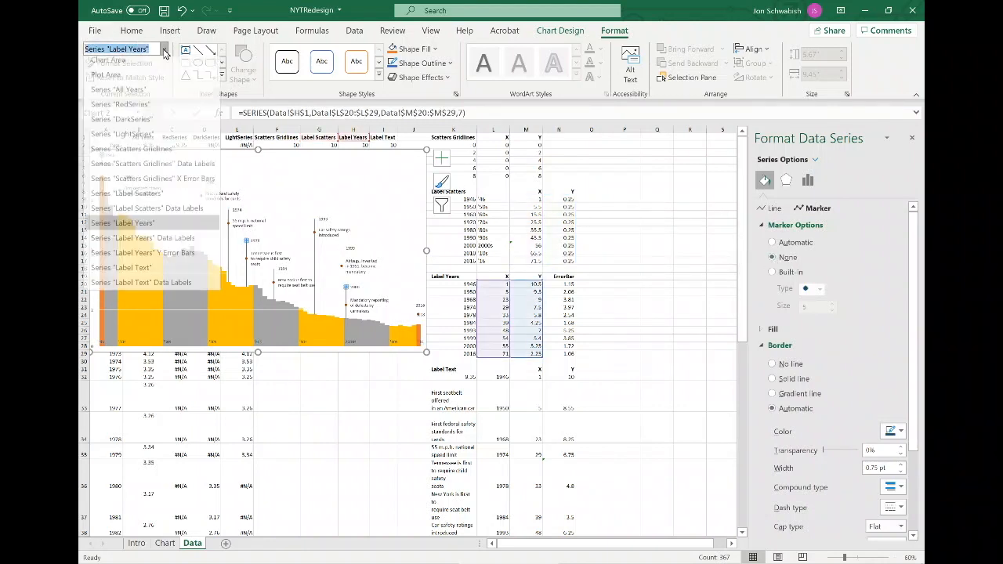
Set the markers of the Label Text series to None.
{"action": "left_click", "coordinate": [149, 272]}
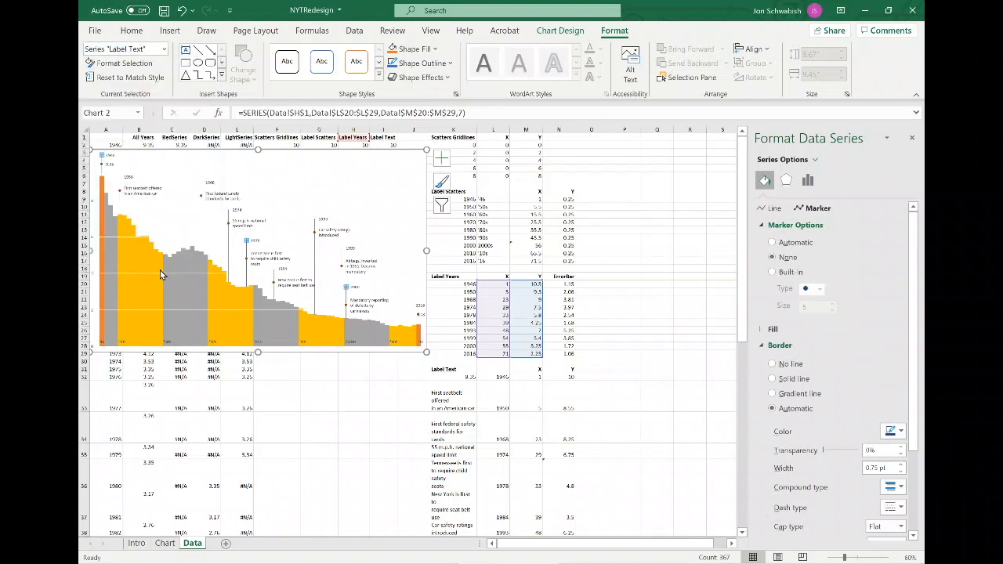
{"action": "left_click", "coordinate": [772, 258]}
{"action": "left_click", "coordinate": [345, 209]}
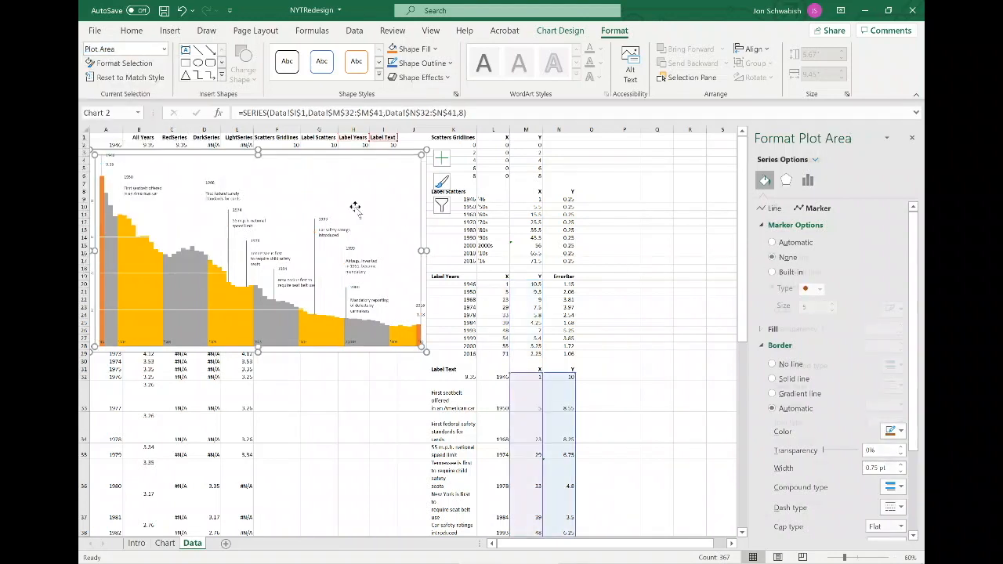
Set the Label Years data labels to font size 11 and bold.
{"action": "left_click", "coordinate": [210, 183]}
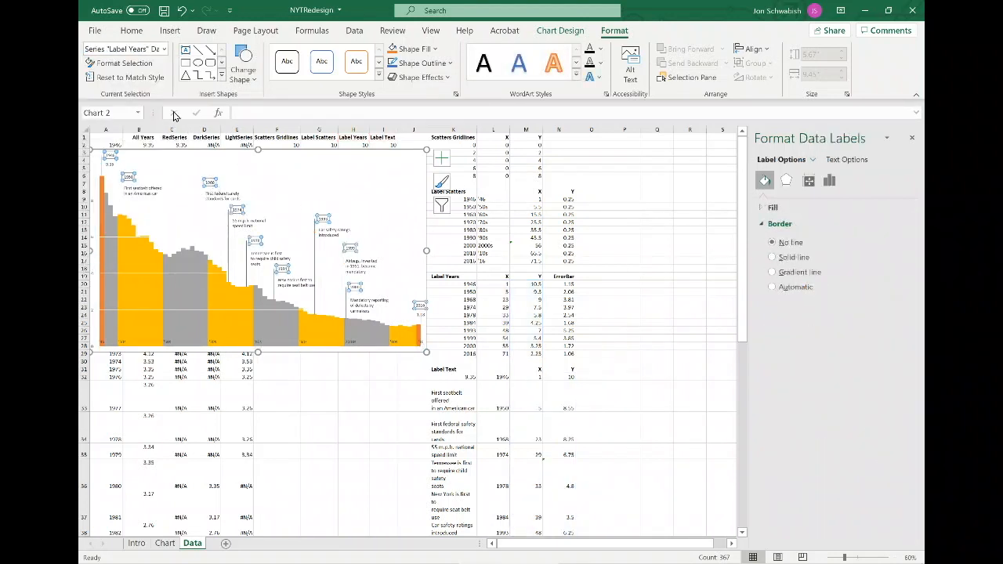
{"action": "left_click", "coordinate": [118, 34]}
{"action": "left_click", "coordinate": [225, 55]}
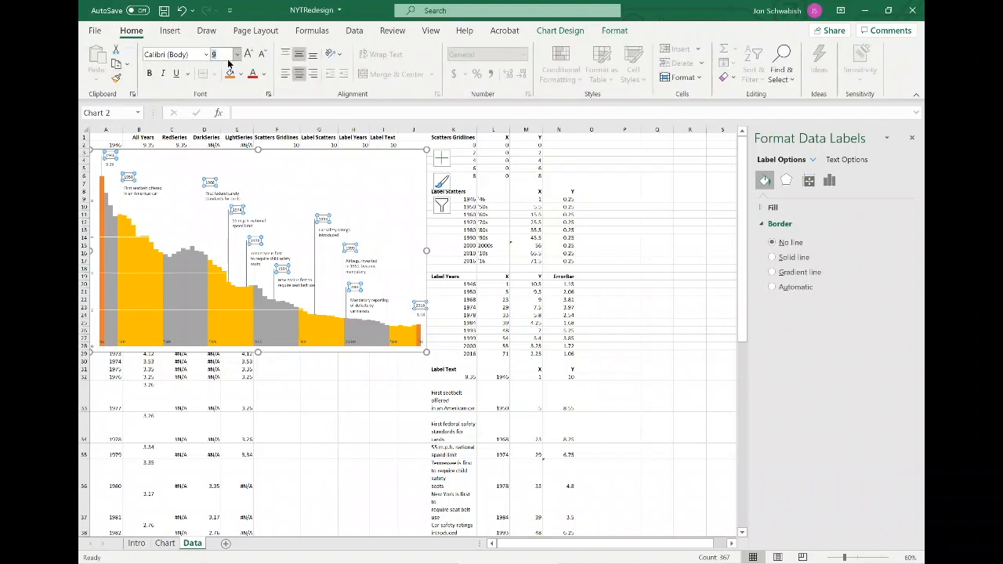
{"action": "key", "text": "Return"}
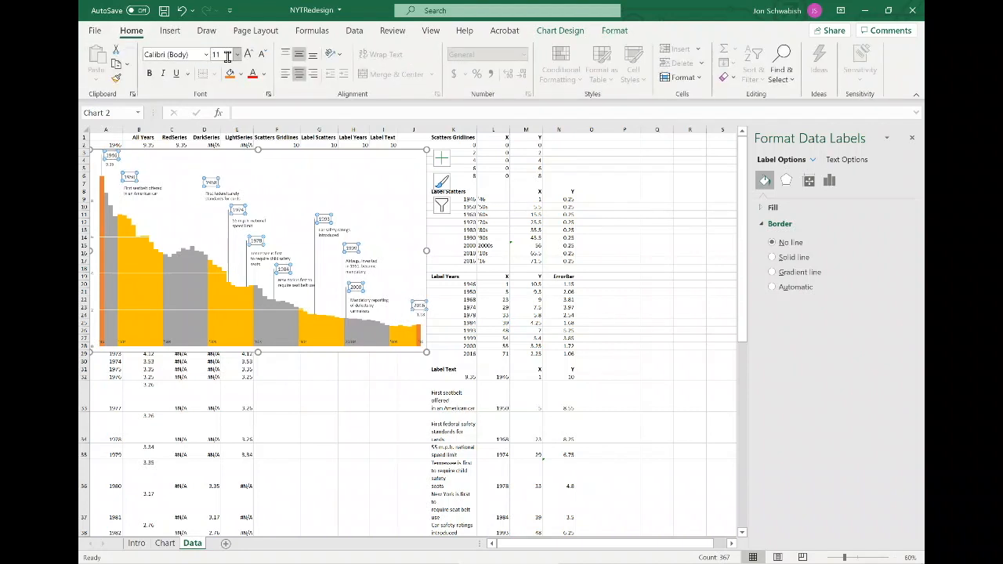
{"action": "left_click", "coordinate": [151, 79]}
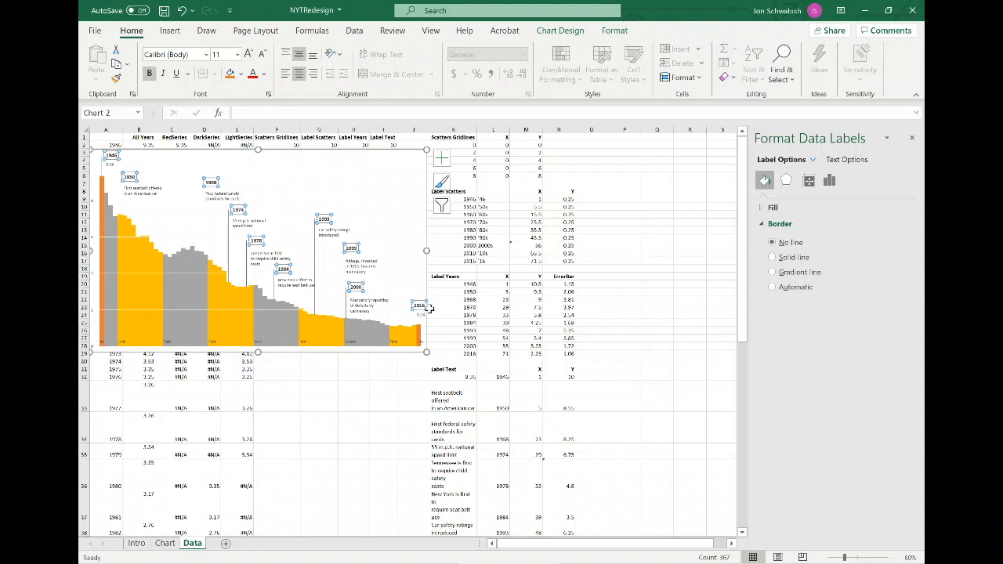
Compare with the original chart on the Chart sheet and move the working chart to the right on the Data sheet.
{"action": "left_click", "coordinate": [168, 542]}
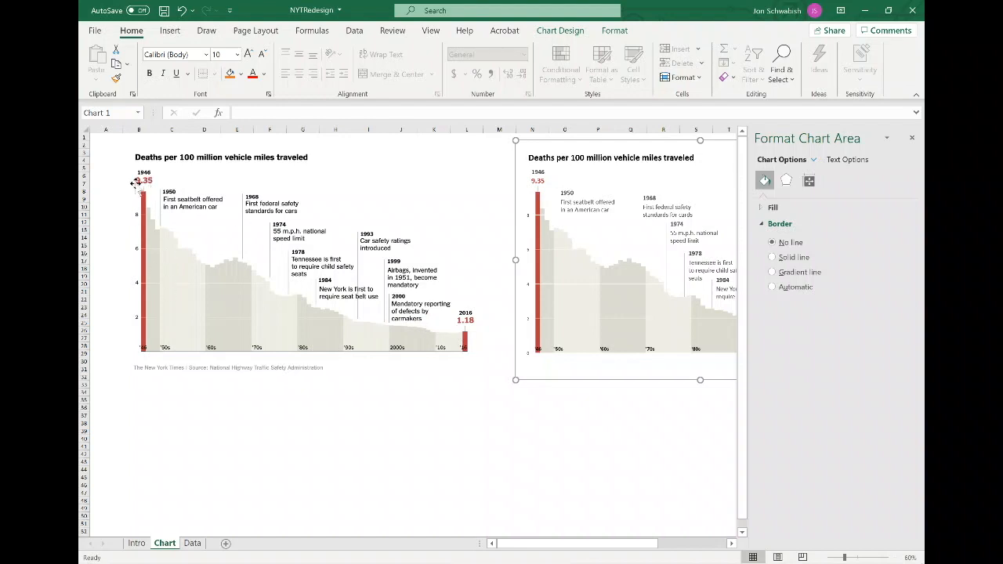
{"action": "left_click", "coordinate": [192, 543]}
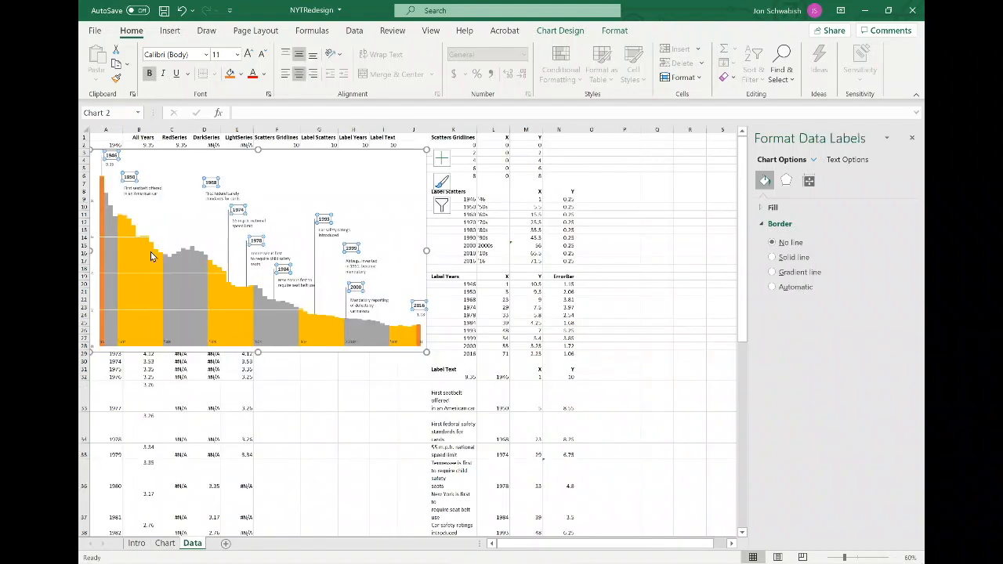
{"action": "left_click_drag", "start_coordinate": [155, 155], "coordinate": [233, 159]}
Set the label position of the 1946 and 2016 year labels to Center.
{"action": "left_click", "coordinate": [206, 167]}
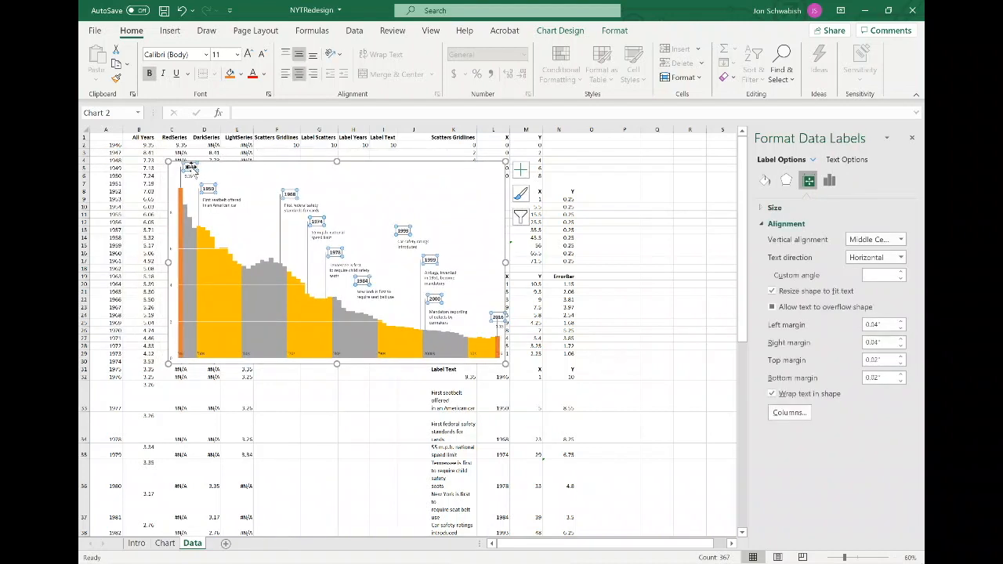
{"action": "left_click", "coordinate": [192, 167]}
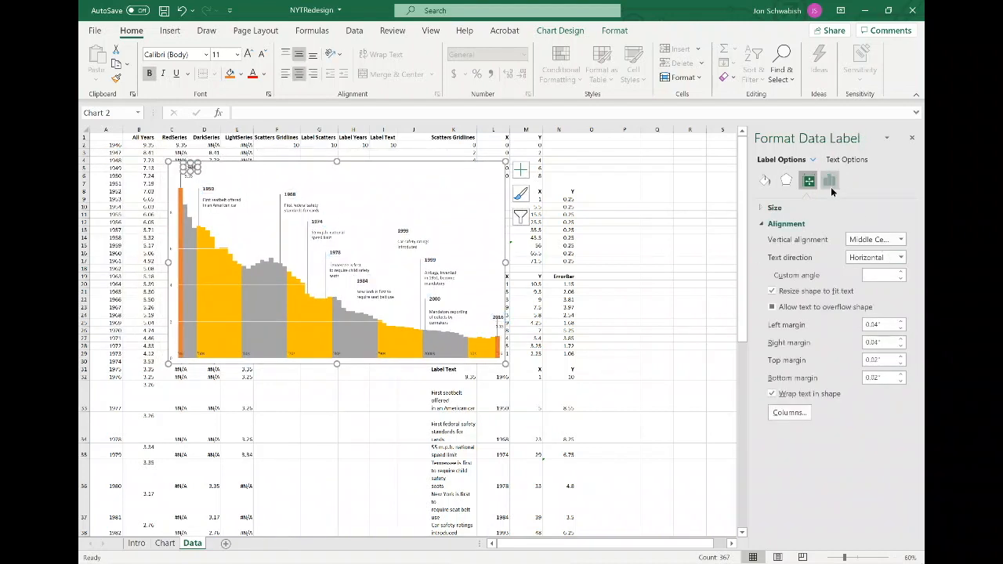
{"action": "left_click", "coordinate": [831, 184]}
{"action": "left_click", "coordinate": [811, 208]}
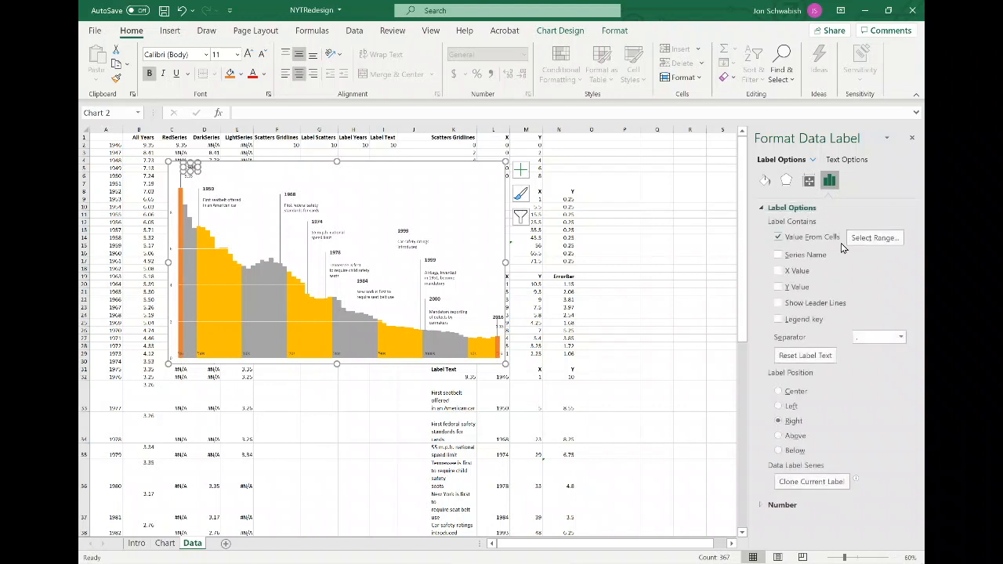
{"action": "left_click", "coordinate": [797, 390]}
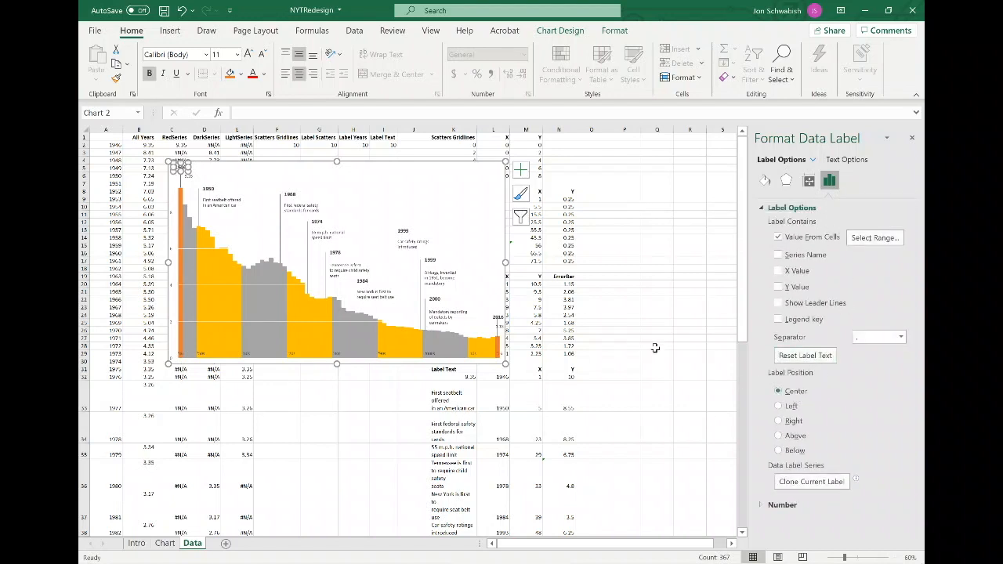
{"action": "left_click", "coordinate": [501, 317]}
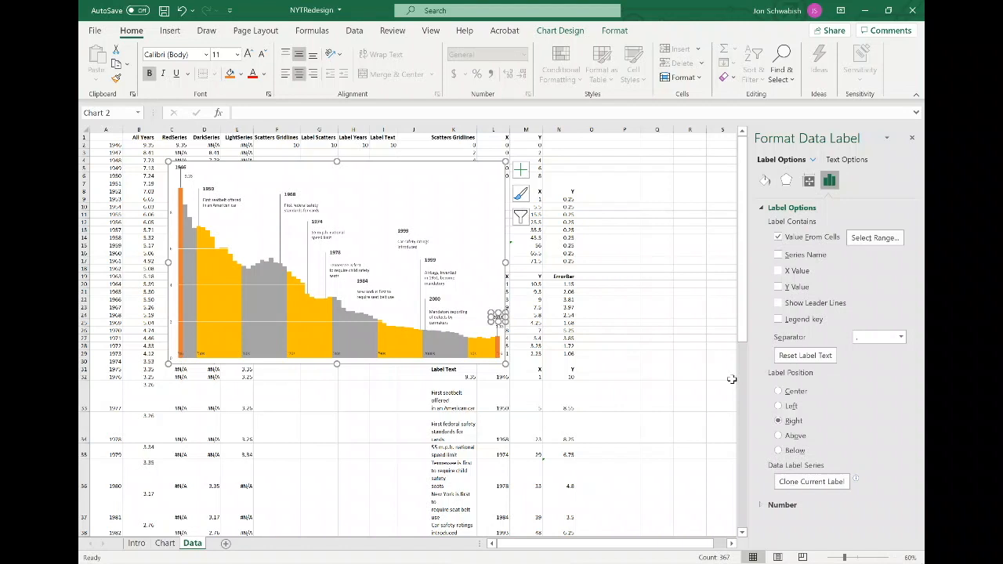
{"action": "left_click", "coordinate": [789, 392]}
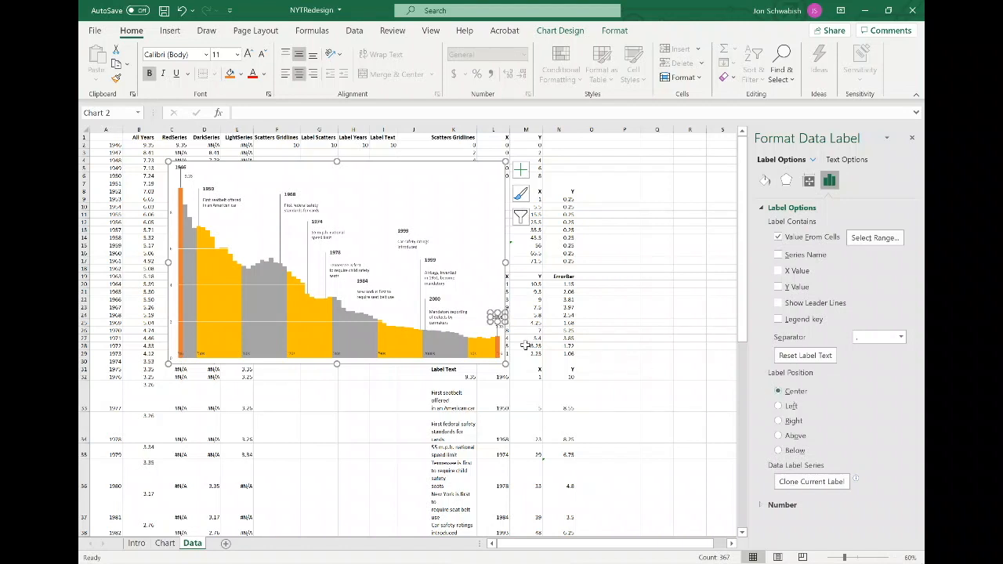
{"action": "left_click", "coordinate": [190, 175]}
{"action": "left_click", "coordinate": [189, 175]}
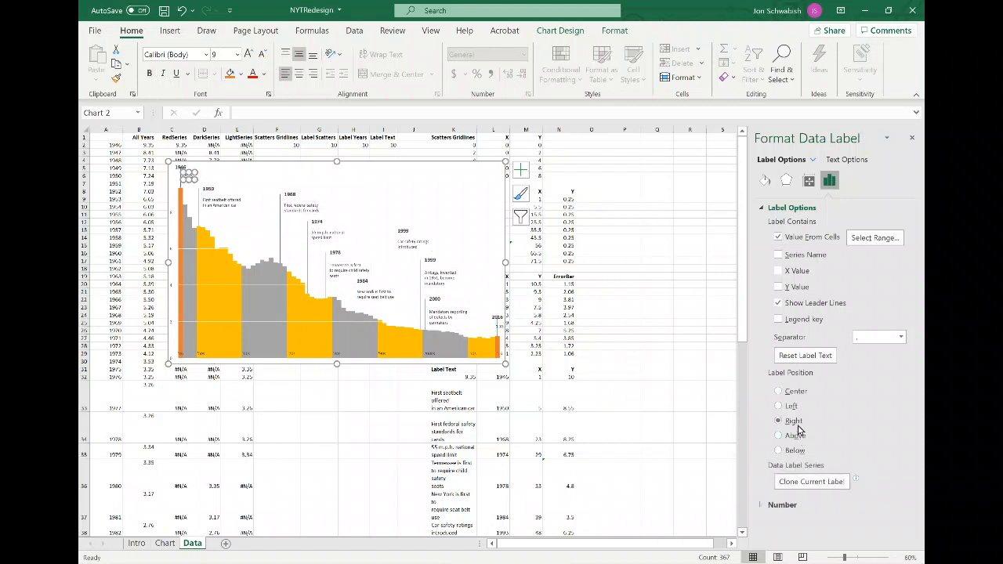
{"action": "left_click", "coordinate": [779, 391]}
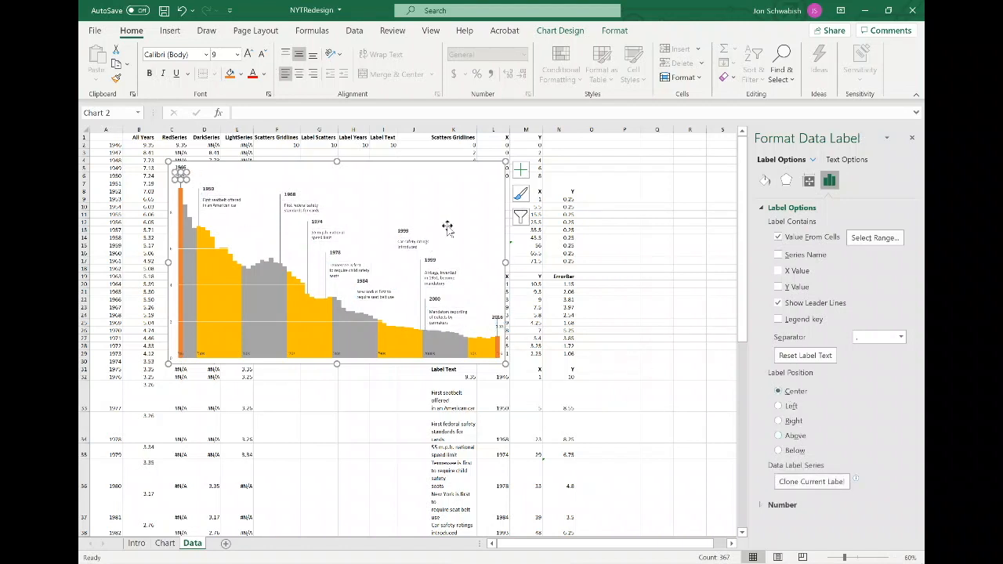
{"action": "left_click", "coordinate": [265, 74]}
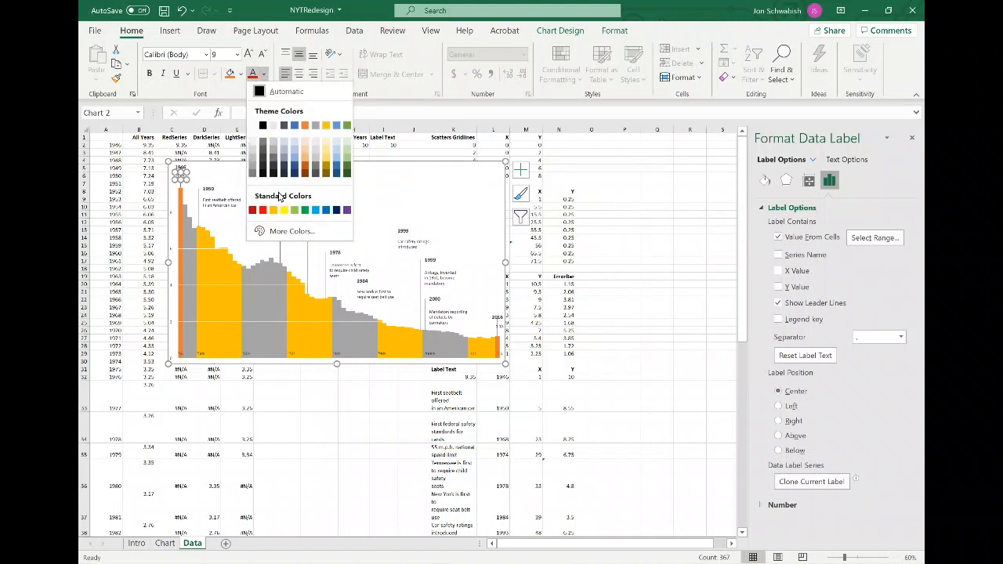
{"action": "left_click", "coordinate": [376, 161]}
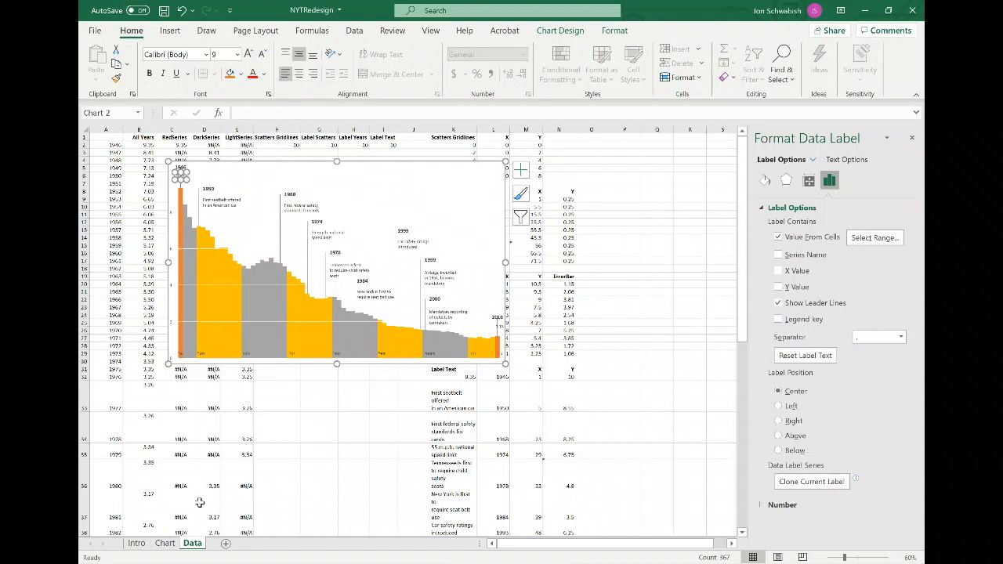
Paste a copy of the original chart picture from the Chart sheet beside the working chart for reference.
{"action": "left_click", "coordinate": [164, 543]}
{"action": "left_click", "coordinate": [233, 266]}
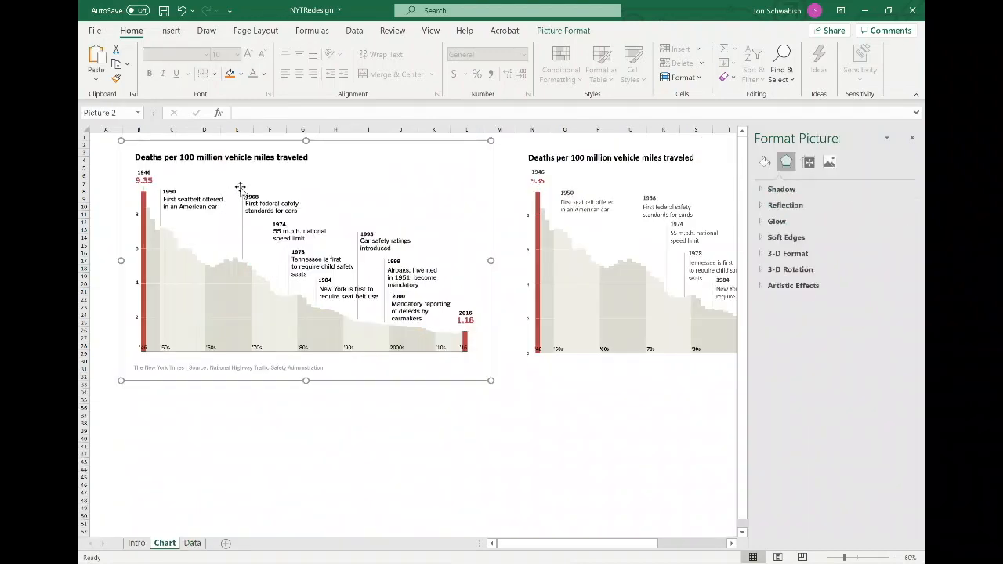
{"action": "left_click", "coordinate": [192, 543]}
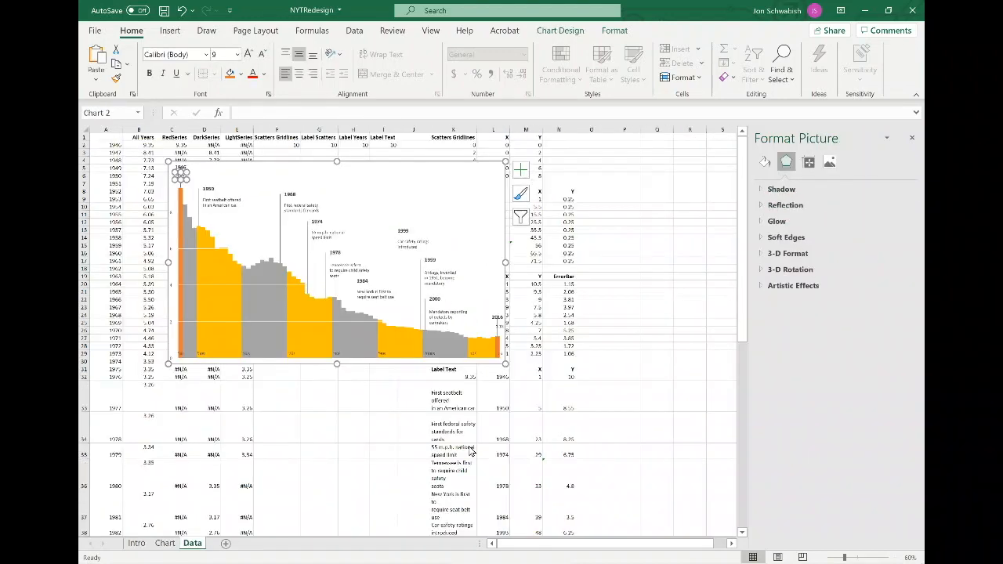
{"action": "left_click", "coordinate": [571, 291]}
{"action": "key", "text": "ctrl+v"}
{"action": "left_click_drag", "start_coordinate": [601, 310], "coordinate": [598, 172]}
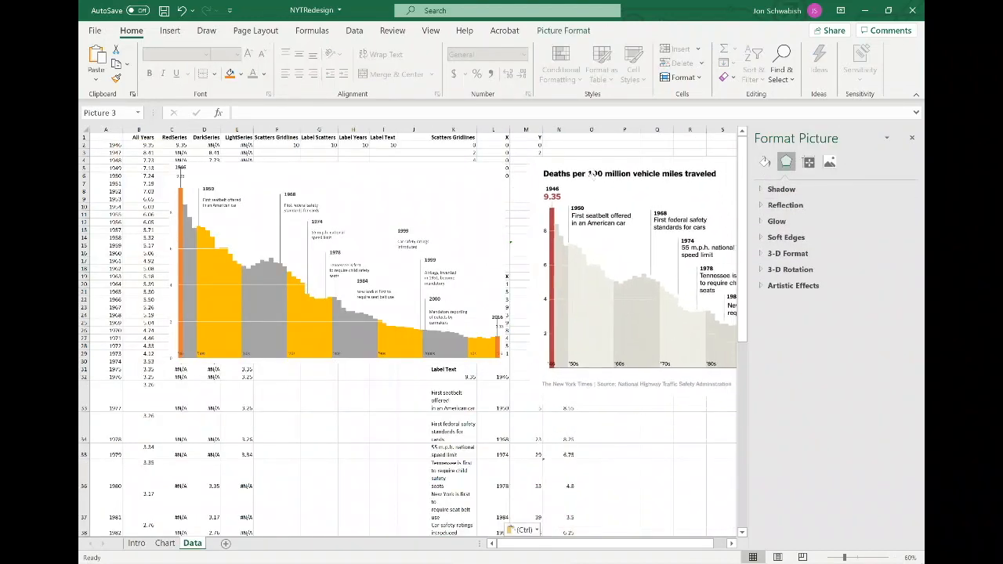
Set the font color of the 9.35 value label at 1946 to red.
{"action": "left_click", "coordinate": [185, 176]}
{"action": "left_click", "coordinate": [183, 176]}
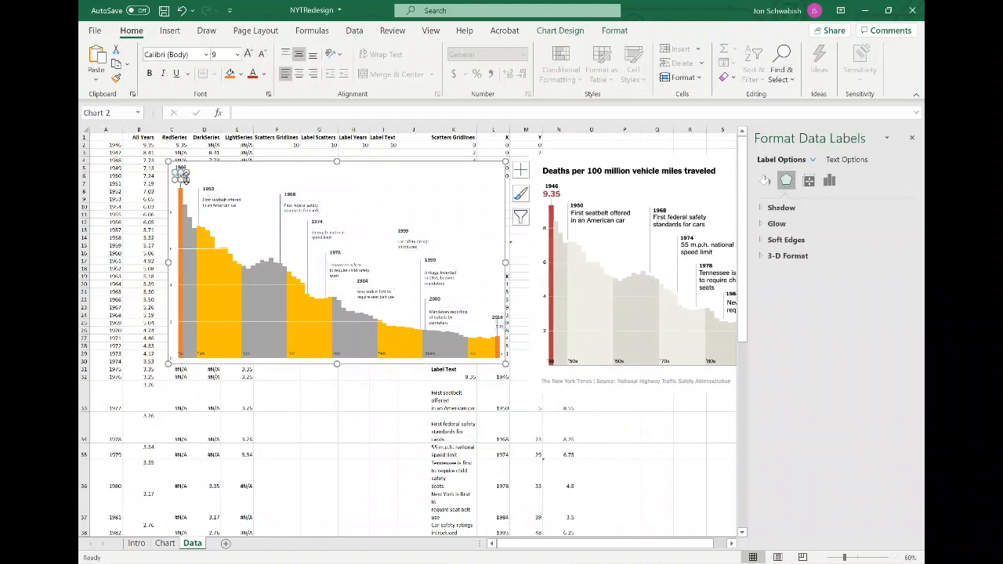
{"action": "left_click", "coordinate": [265, 74]}
{"action": "left_click", "coordinate": [291, 231]}
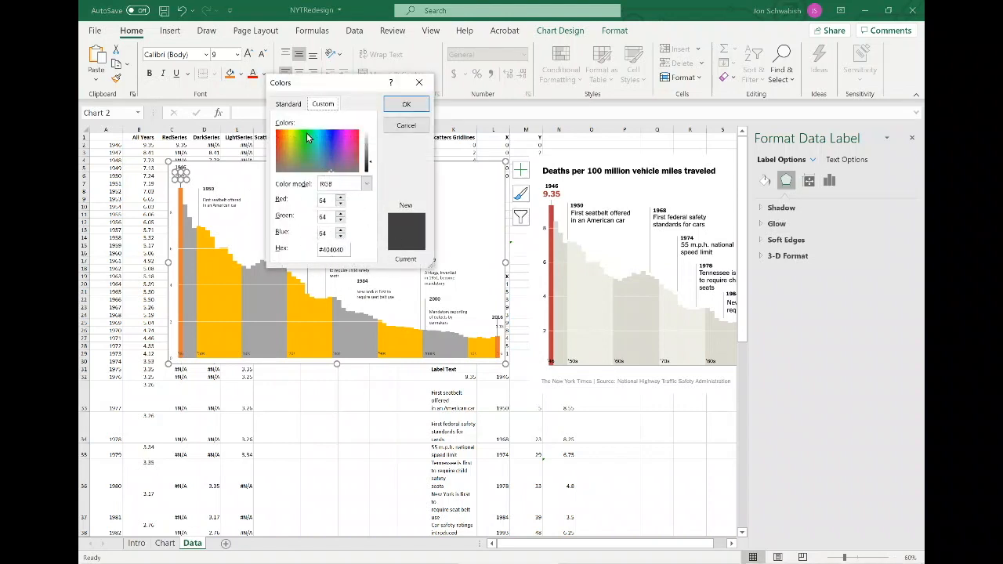
{"action": "left_click", "coordinate": [288, 104]}
{"action": "left_click", "coordinate": [323, 103]}
{"action": "left_click", "coordinate": [302, 105]}
{"action": "left_click", "coordinate": [406, 126]}
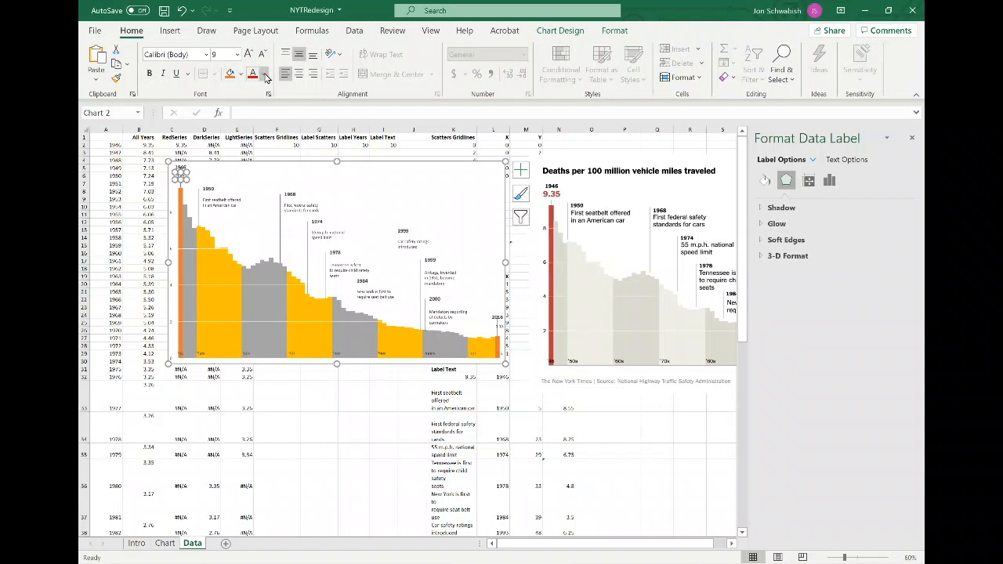
{"action": "left_click", "coordinate": [266, 74]}
{"action": "left_click", "coordinate": [253, 210]}
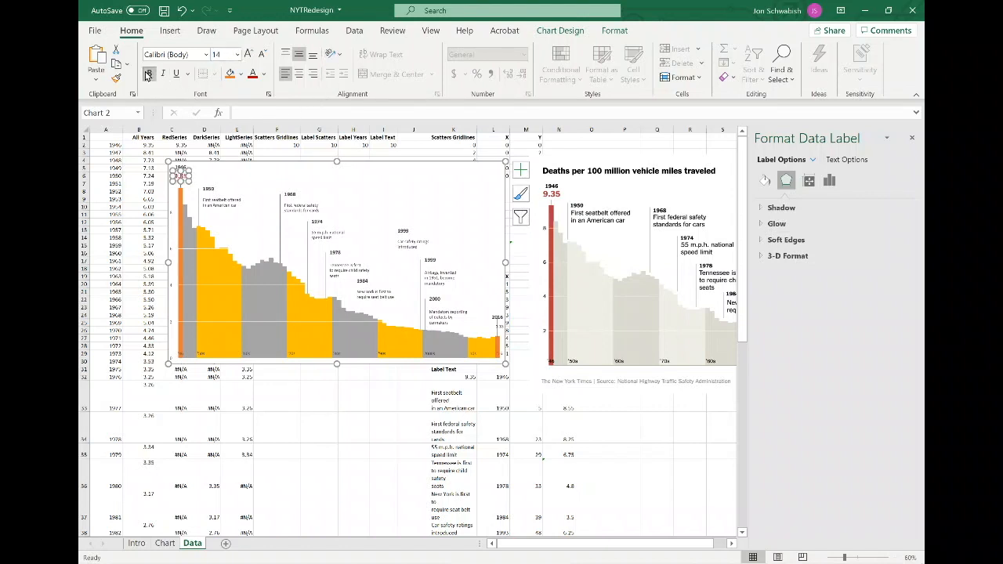
Fill the 9.35 value label's background with white.
{"action": "left_click", "coordinate": [201, 180]}
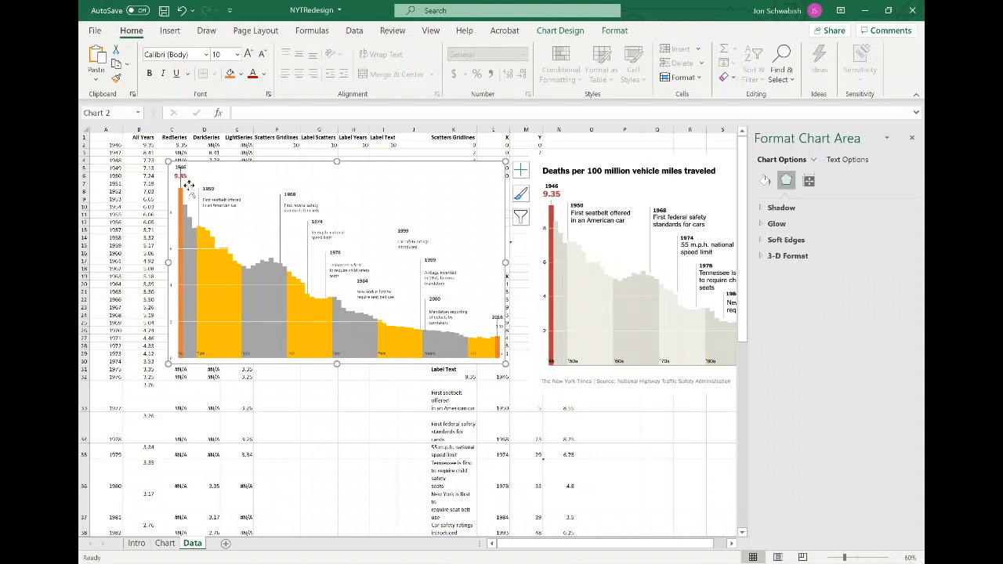
{"action": "left_click", "coordinate": [181, 177]}
{"action": "left_click", "coordinate": [185, 183]}
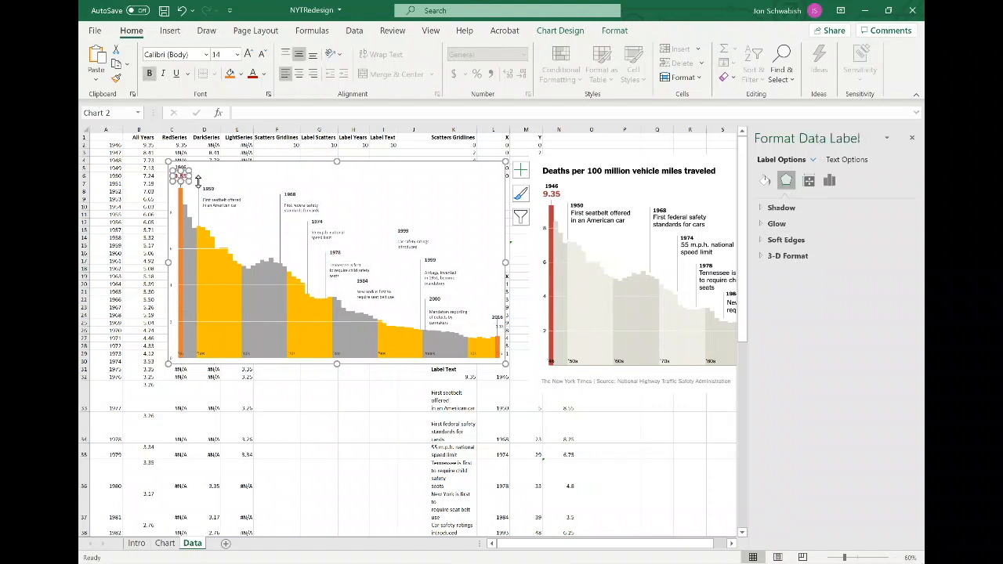
{"action": "left_click", "coordinate": [615, 30]}
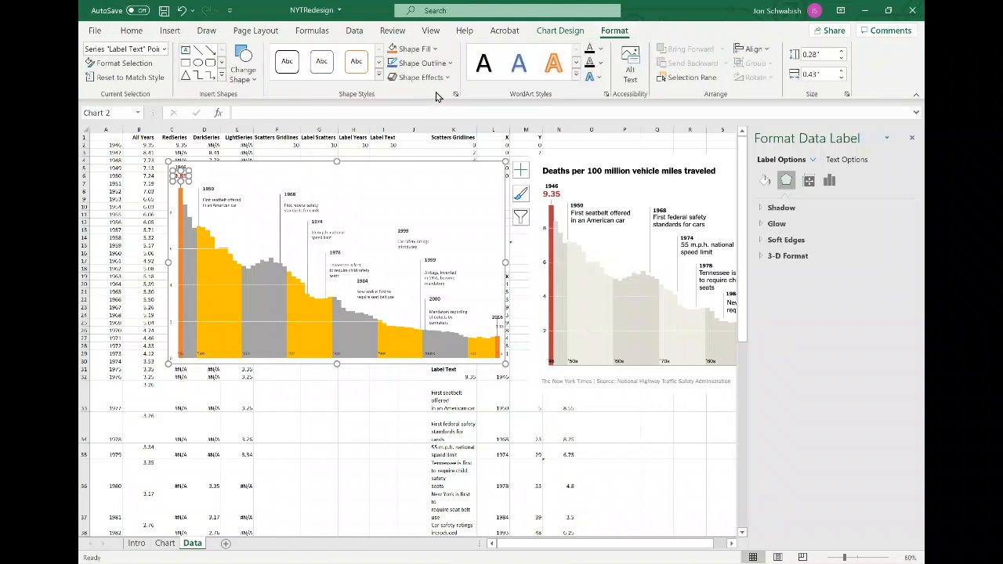
{"action": "left_click", "coordinate": [434, 49]}
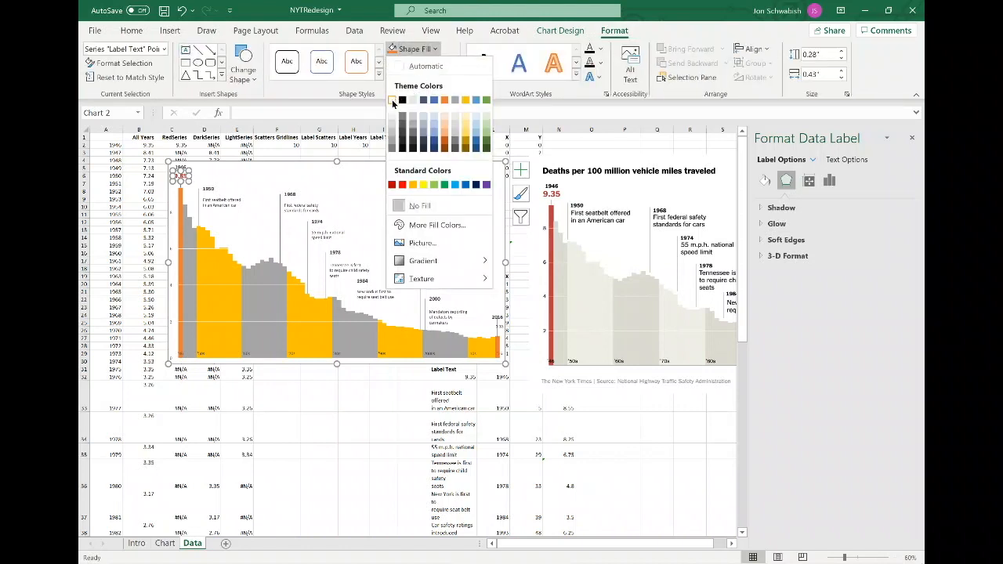
{"action": "left_click", "coordinate": [393, 102]}
Reselect the 9.35 value label and increase its font size.
{"action": "left_click", "coordinate": [181, 166]}
{"action": "left_click", "coordinate": [181, 166]}
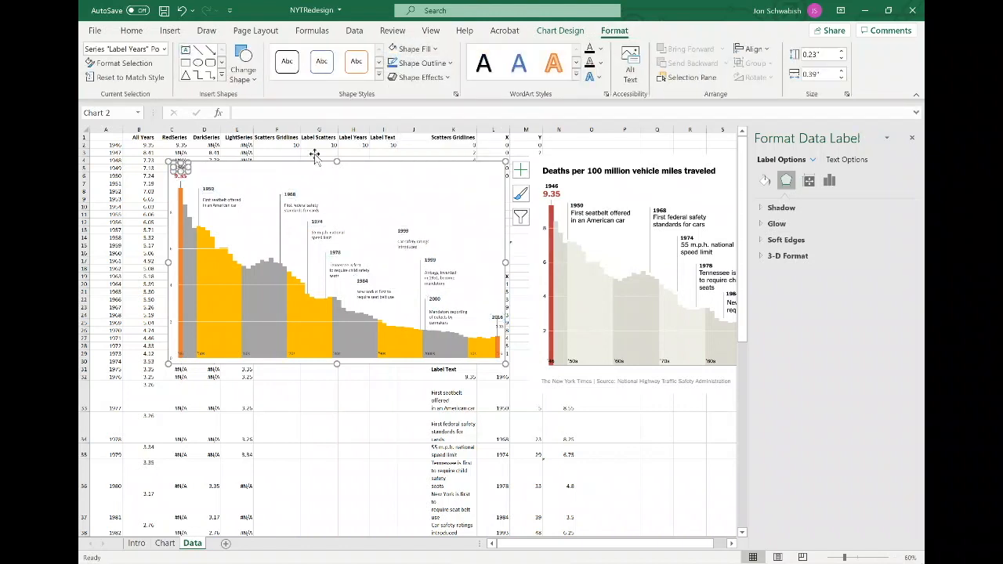
{"action": "left_click", "coordinate": [173, 185]}
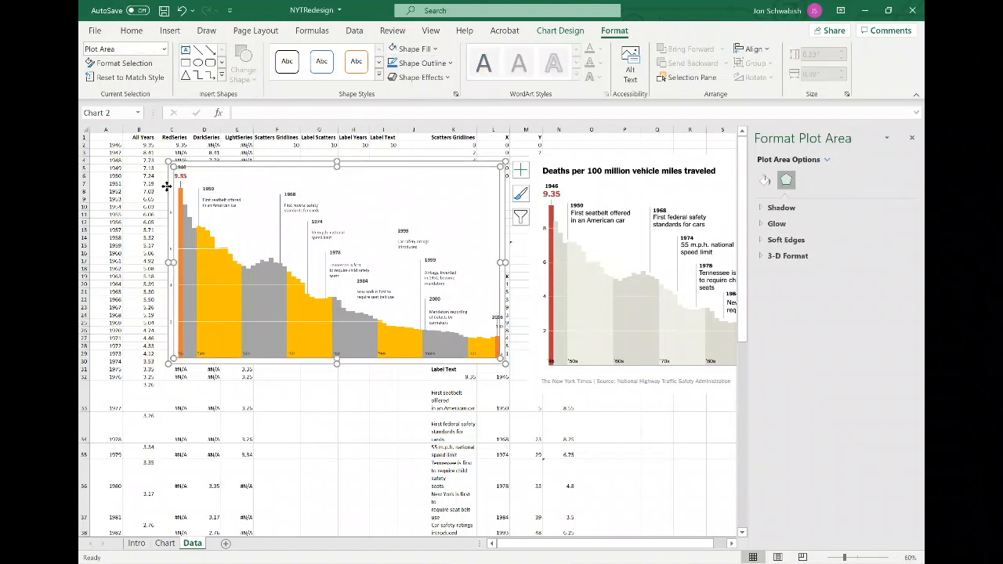
{"action": "left_click", "coordinate": [182, 179]}
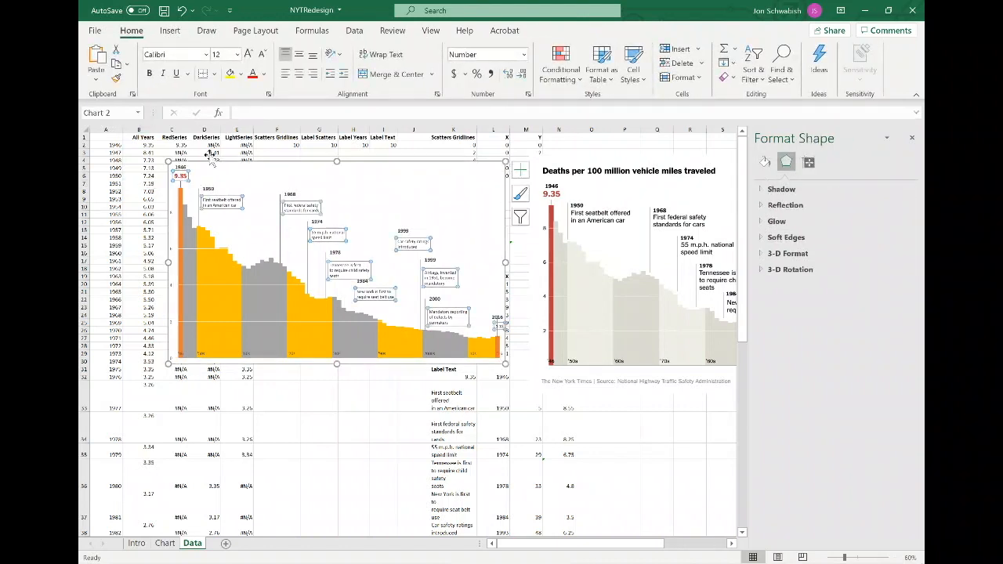
{"action": "left_click", "coordinate": [182, 176]}
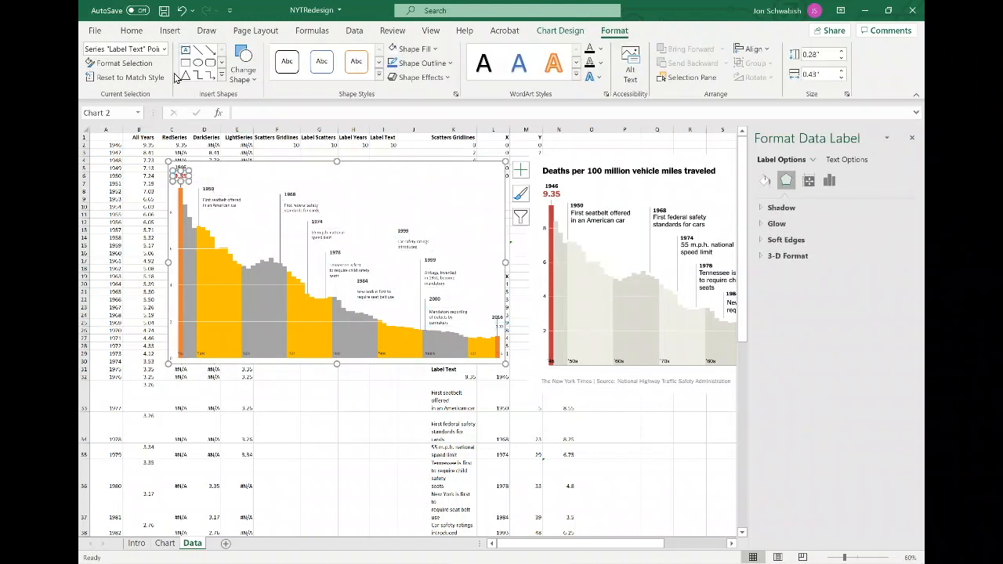
{"action": "left_click", "coordinate": [131, 31]}
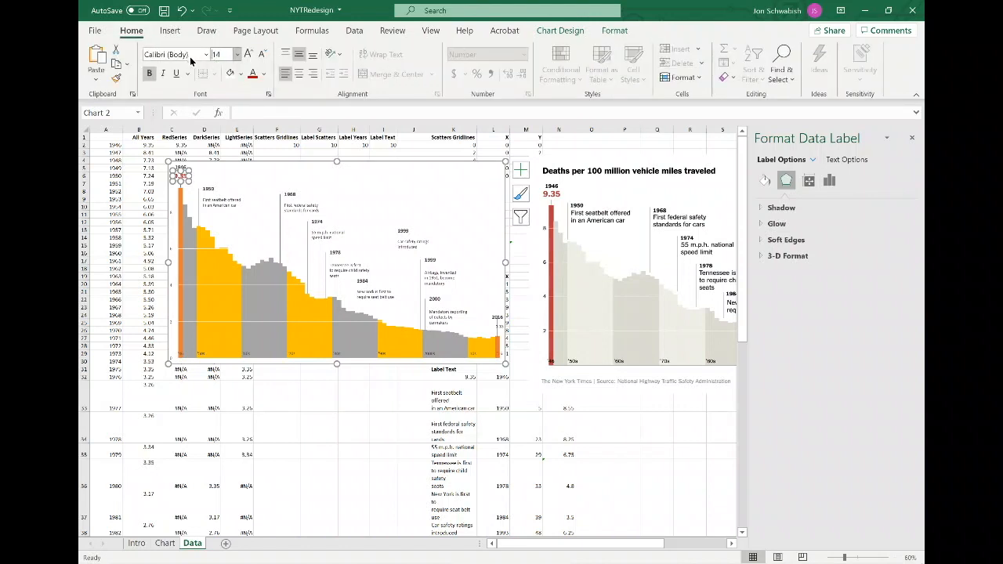
{"action": "key", "text": "Return"}
Set the 1.18 value label at 2016 to 16 pt bold.
{"action": "left_click", "coordinate": [495, 333]}
{"action": "left_click", "coordinate": [497, 324]}
{"action": "left_click", "coordinate": [498, 323]}
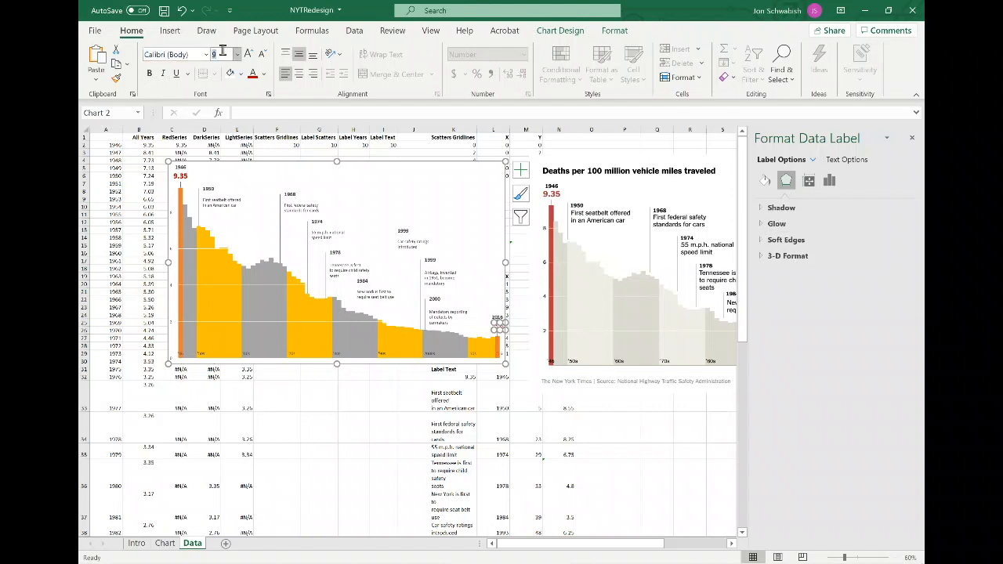
{"action": "key", "text": "Return"}
{"action": "left_click", "coordinate": [149, 73]}
{"action": "left_click", "coordinate": [498, 318]}
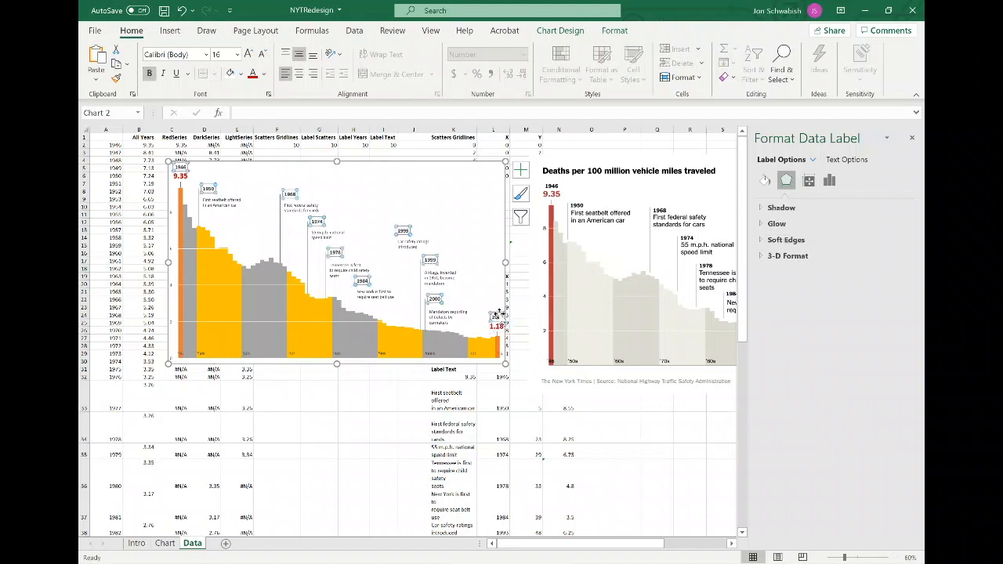
{"action": "left_click", "coordinate": [497, 317]}
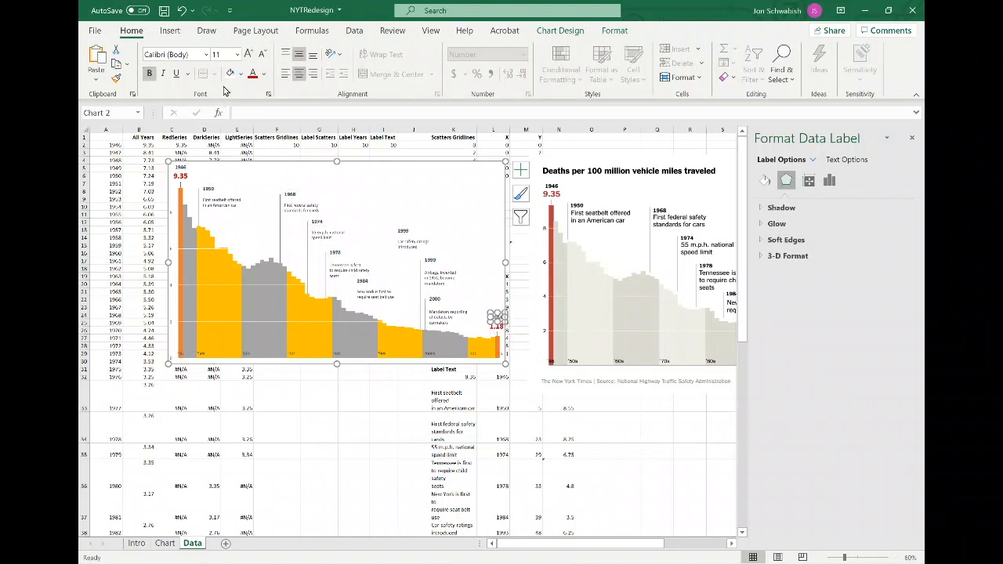
Shrink the chart's plot area vertically by pulling its top and bottom edges inward.
{"action": "left_click", "coordinate": [278, 167]}
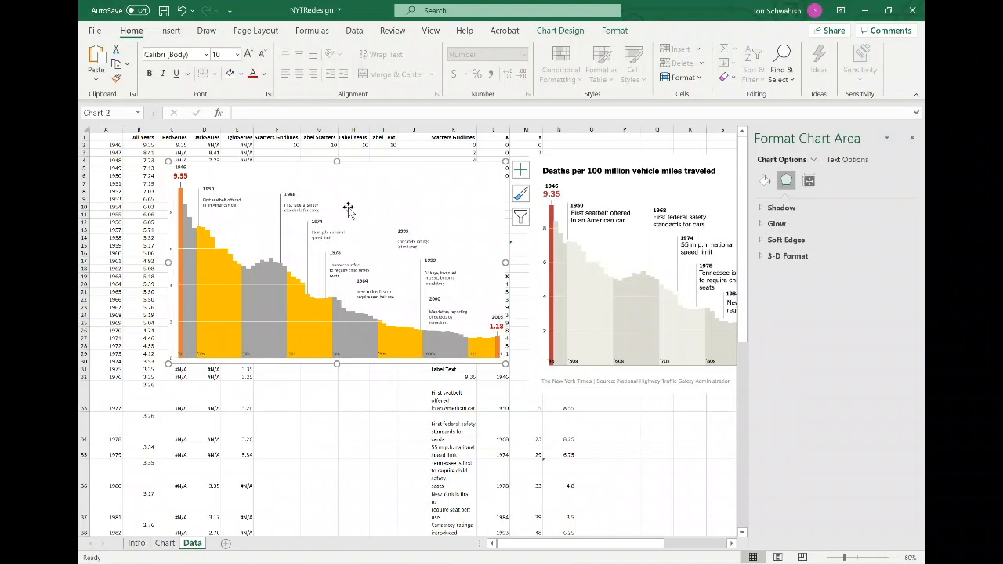
{"action": "left_click", "coordinate": [350, 202]}
{"action": "left_click_drag", "start_coordinate": [337, 164], "coordinate": [337, 186]}
{"action": "left_click_drag", "start_coordinate": [336, 363], "coordinate": [336, 346]}
{"action": "left_click", "coordinate": [383, 169]}
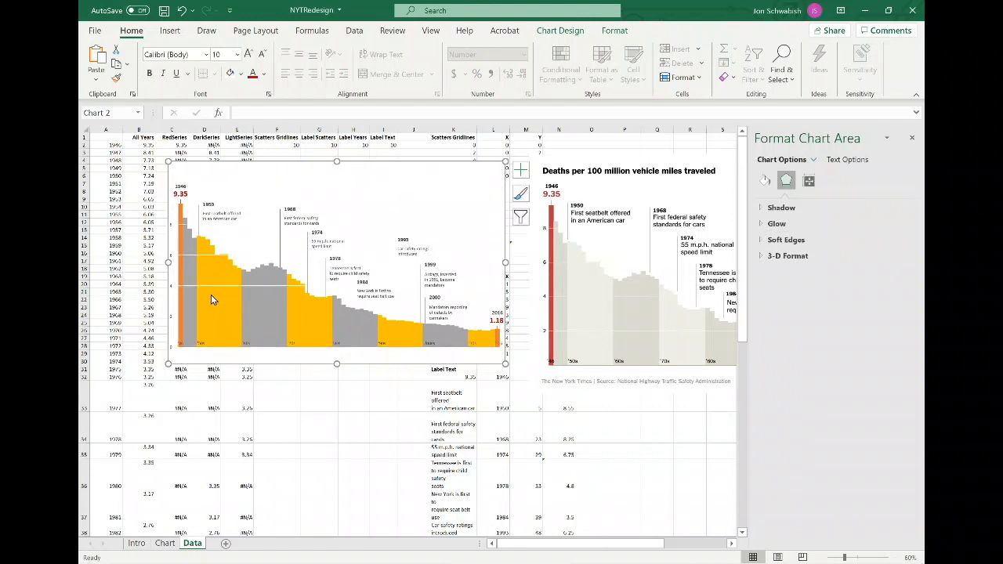
Fill the DarkSeries columns with a light gray theme color.
{"action": "left_click", "coordinate": [190, 277]}
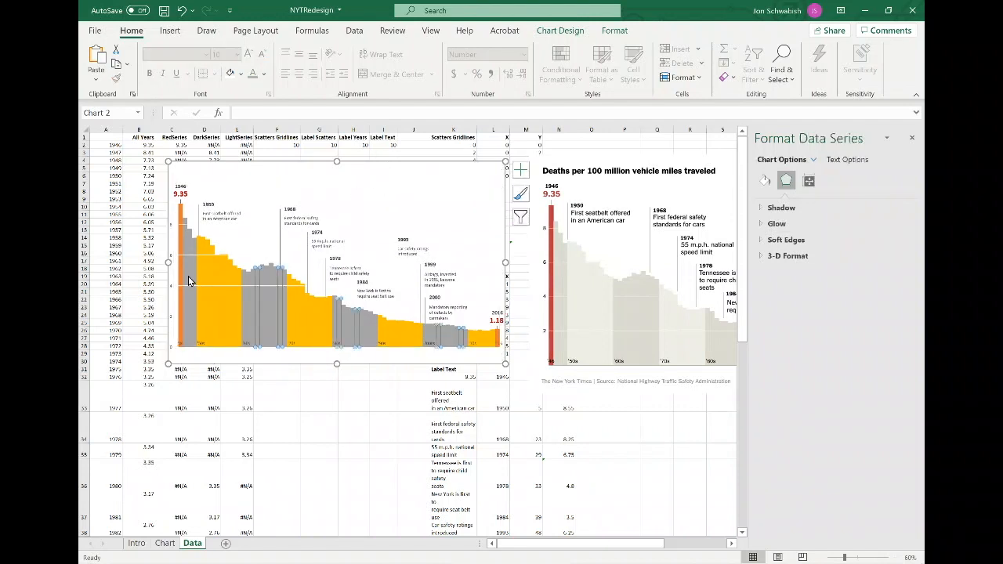
{"action": "left_click", "coordinate": [242, 74]}
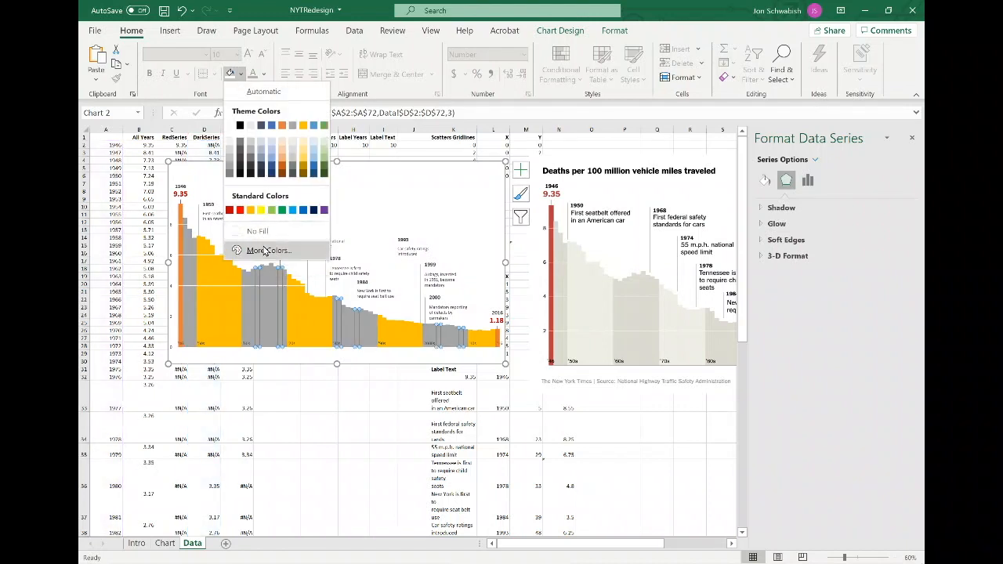
{"action": "left_click", "coordinate": [270, 250]}
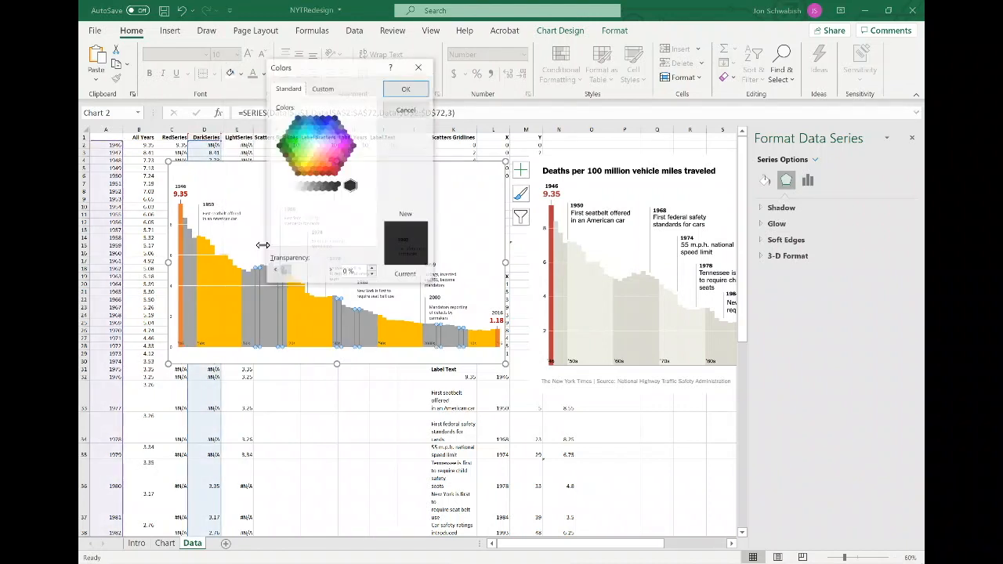
{"action": "left_click", "coordinate": [312, 88]}
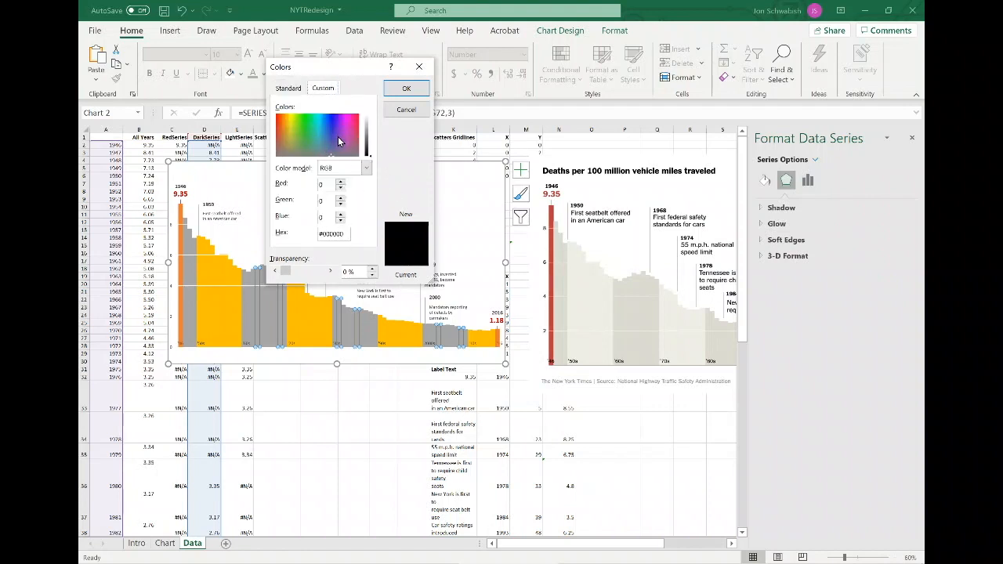
{"action": "left_click", "coordinate": [290, 91]}
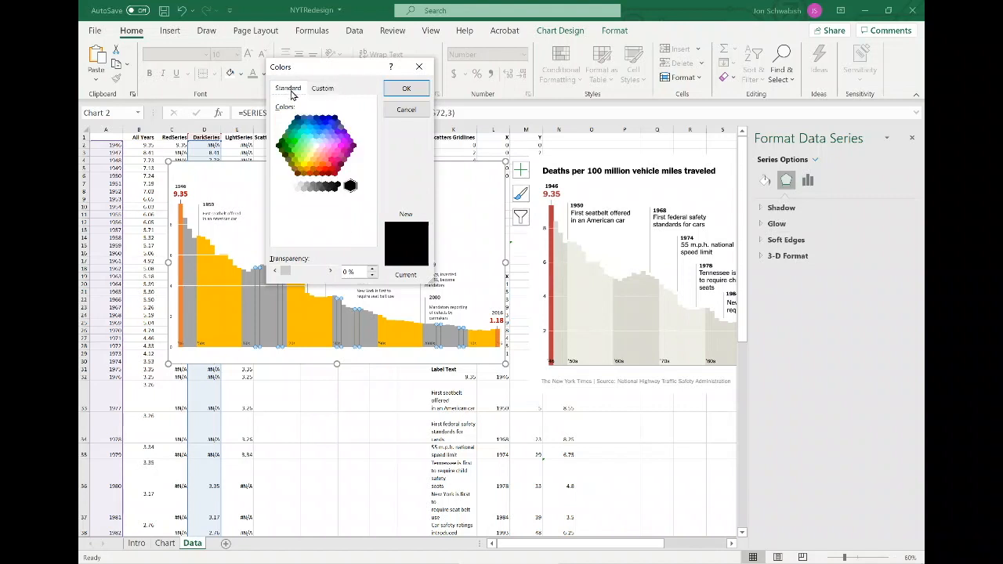
{"action": "left_click", "coordinate": [385, 109]}
{"action": "left_click", "coordinate": [240, 73]}
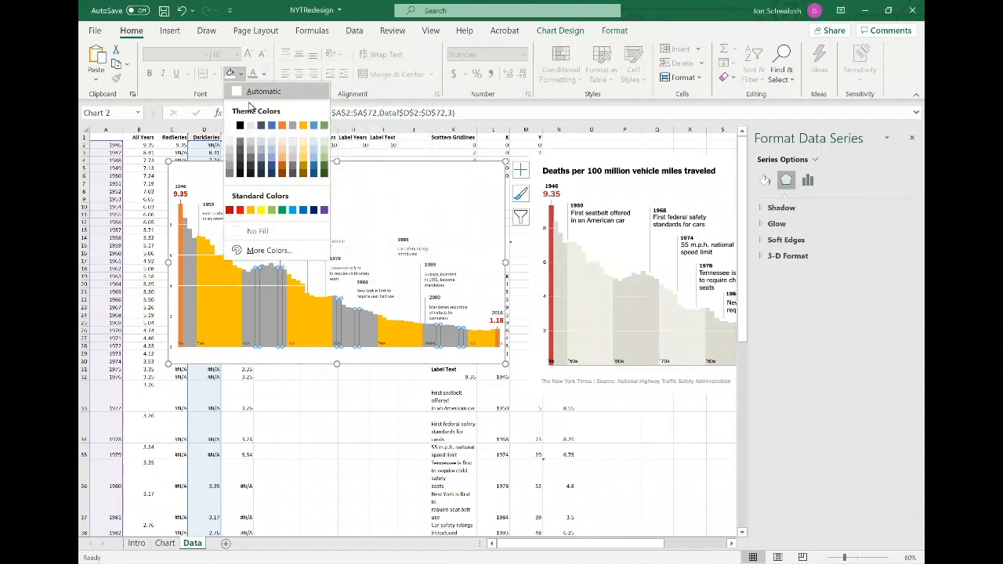
{"action": "left_click", "coordinate": [228, 153]}
Fill the LightSeries columns with a dark gray theme color.
{"action": "left_click", "coordinate": [214, 271]}
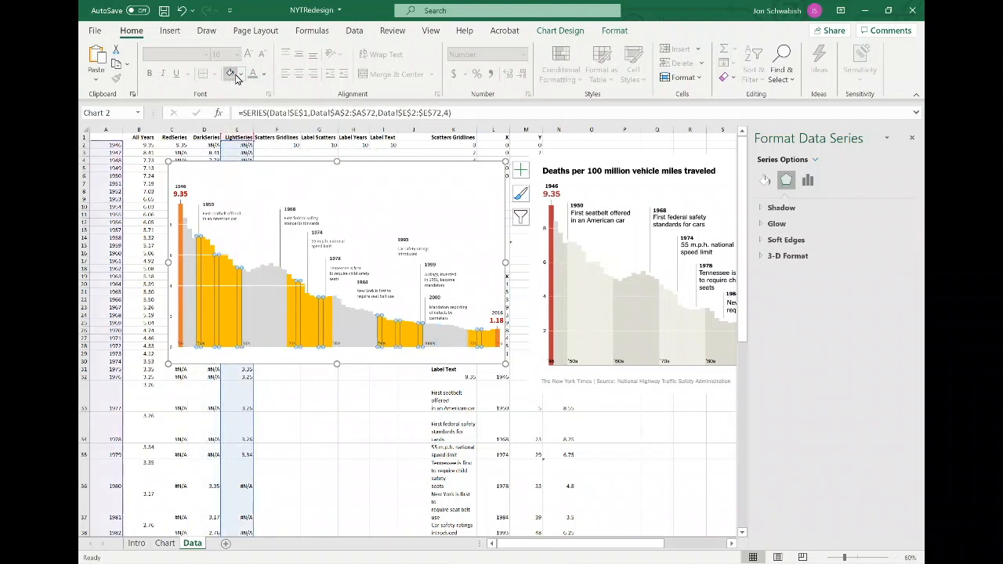
{"action": "left_click", "coordinate": [237, 75]}
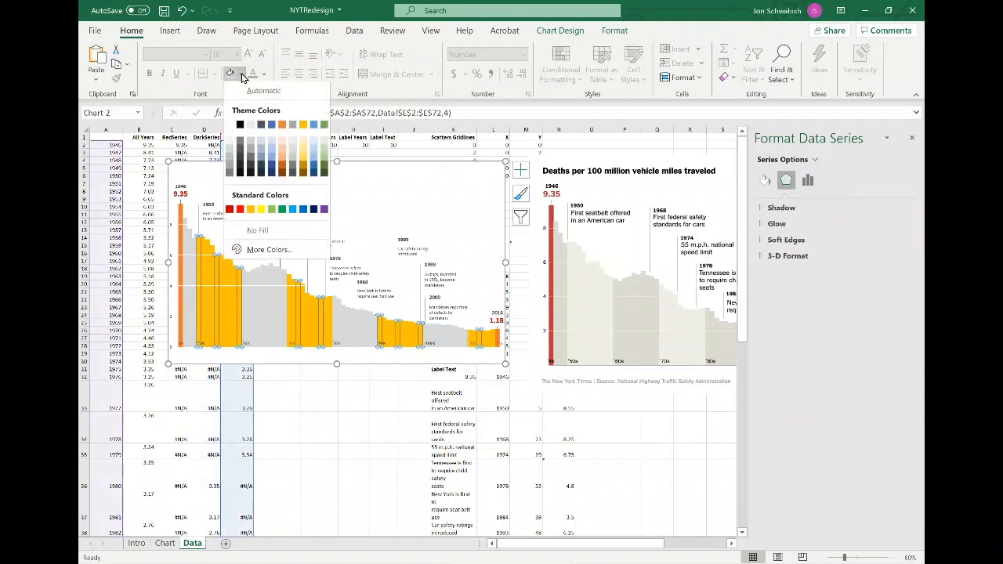
{"action": "left_click", "coordinate": [229, 170]}
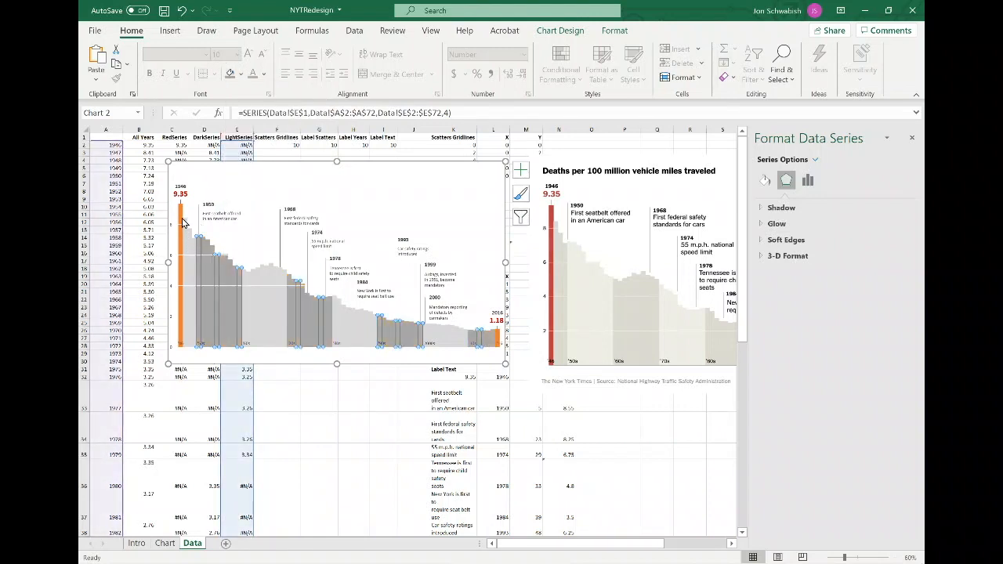
Fill the RedSeries columns with the standard red color.
{"action": "left_click", "coordinate": [182, 222]}
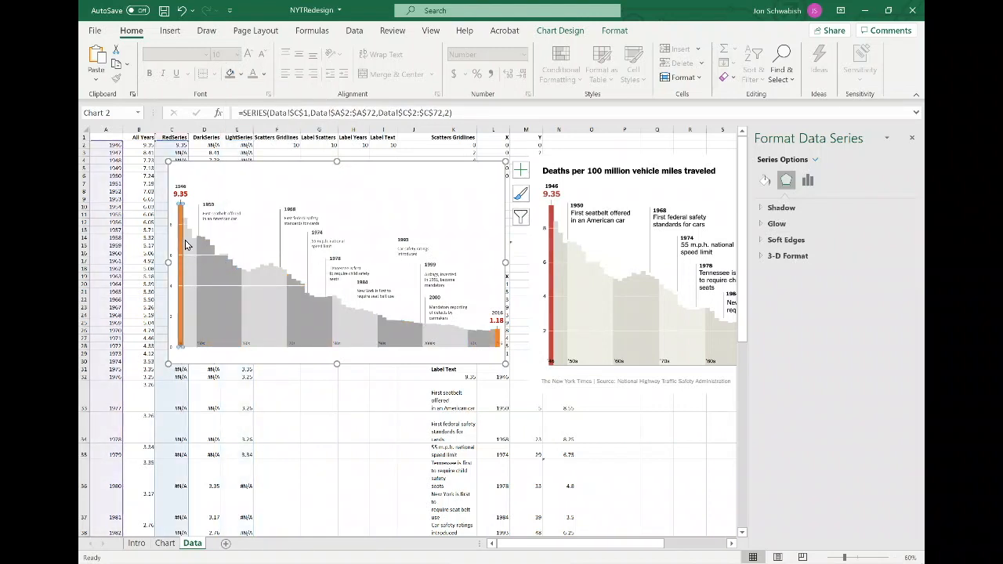
{"action": "left_click", "coordinate": [241, 73]}
{"action": "left_click", "coordinate": [237, 210]}
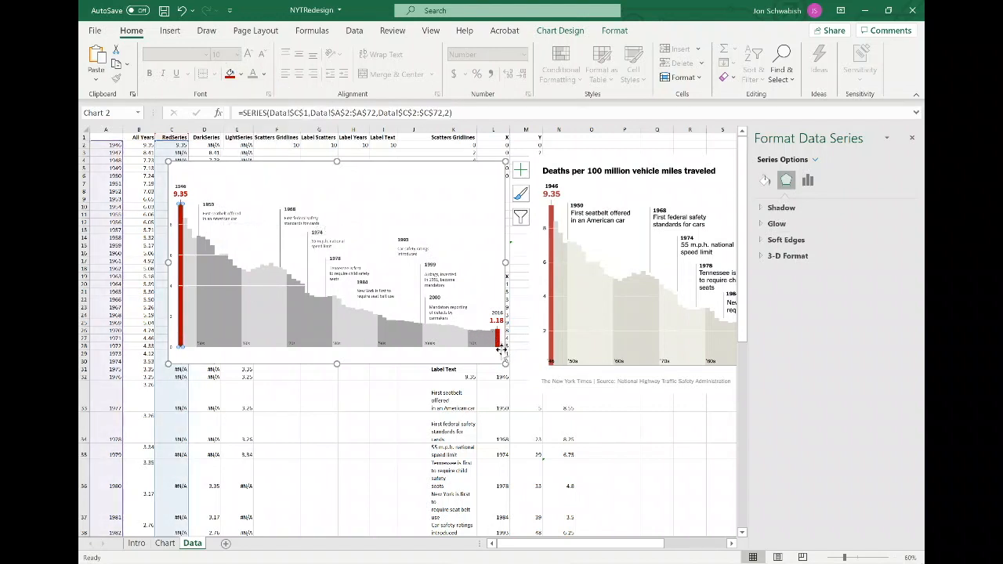
Set the annotation text labels' font size to 11.
{"action": "left_click", "coordinate": [383, 343]}
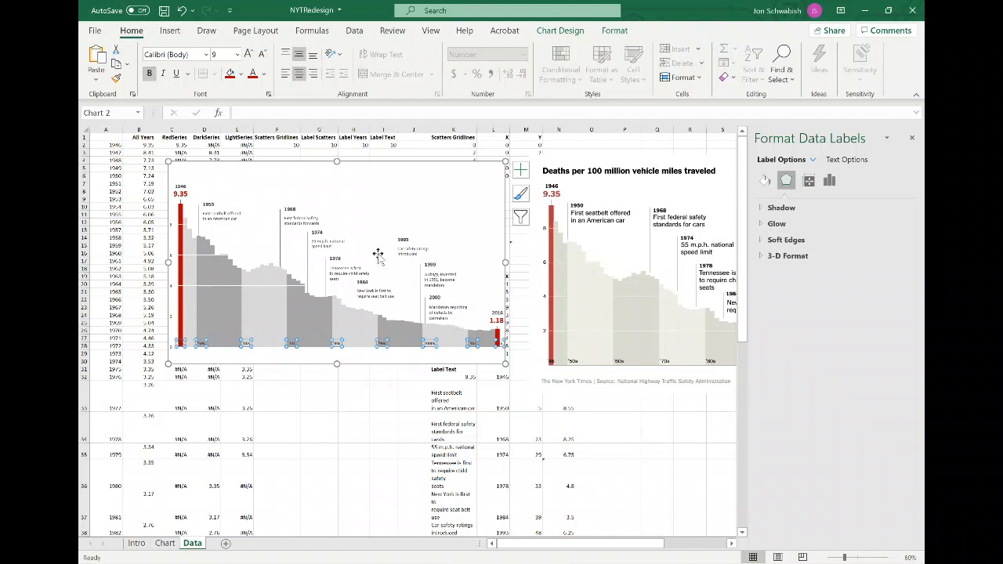
{"action": "left_click", "coordinate": [334, 244]}
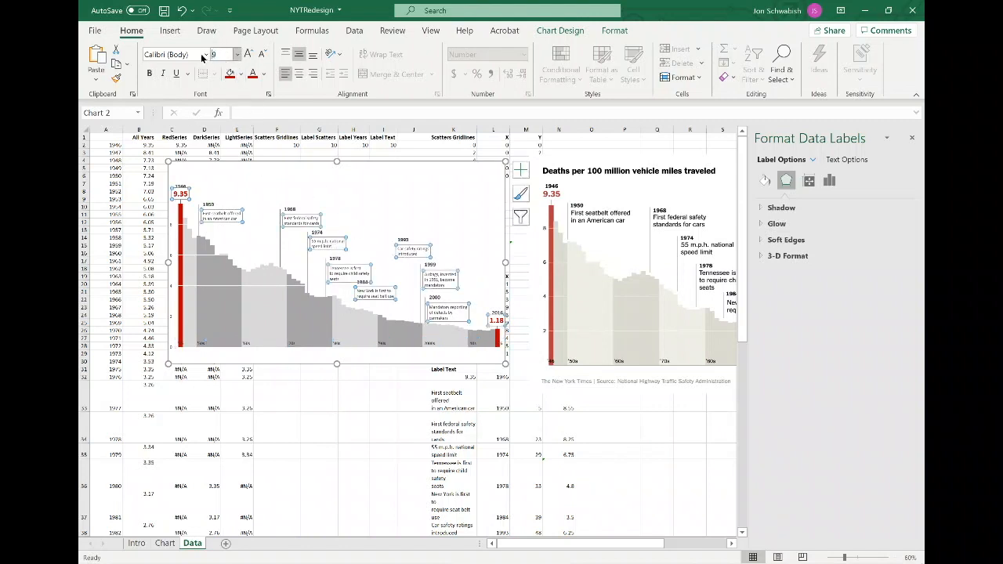
{"action": "type", "text": "11"}
Set the annotation year labels' font size to 12.
{"action": "left_click", "coordinate": [287, 209]}
{"action": "left_click", "coordinate": [220, 54]}
{"action": "type", "text": "12"}
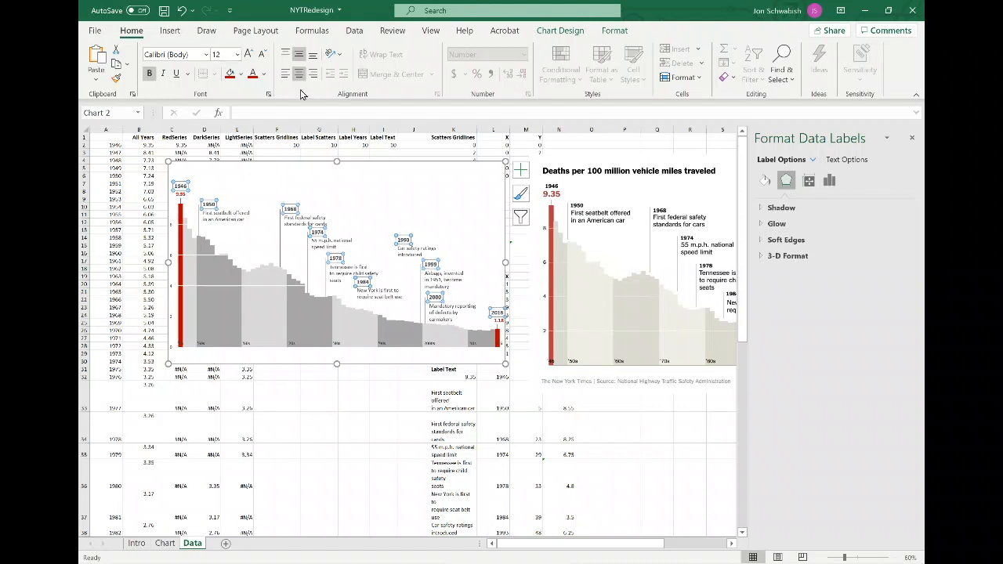
Fill the background of the 1984 annotation label with white.
{"action": "left_click", "coordinate": [592, 250]}
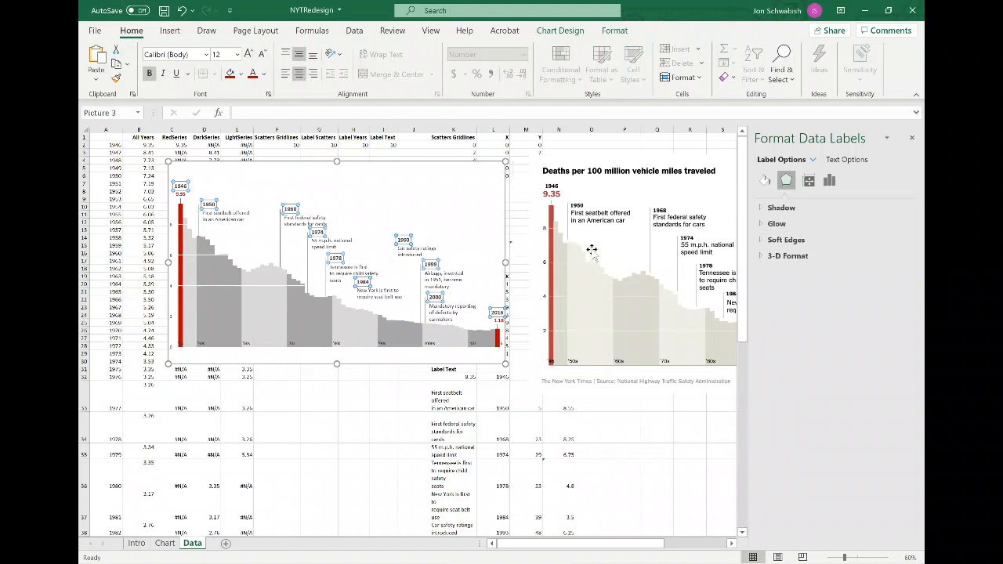
{"action": "left_click_drag", "start_coordinate": [570, 546], "coordinate": [595, 547]}
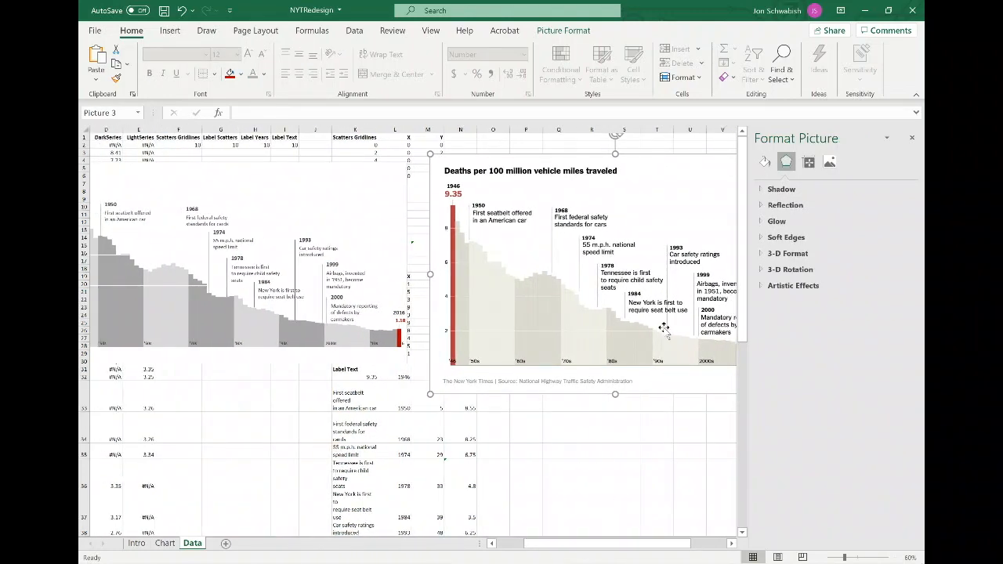
{"action": "left_click", "coordinate": [283, 295]}
{"action": "left_click", "coordinate": [287, 297]}
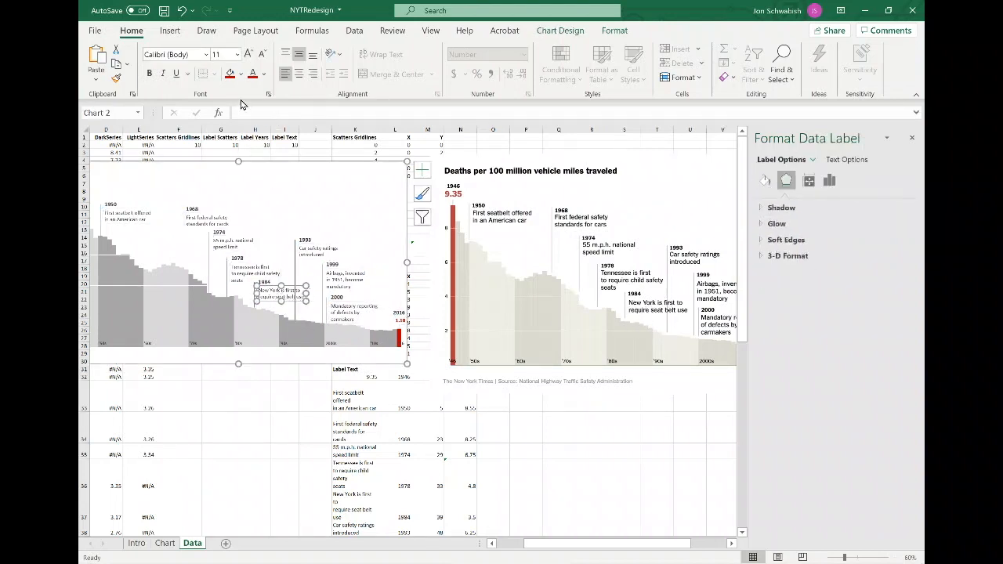
{"action": "left_click", "coordinate": [240, 74]}
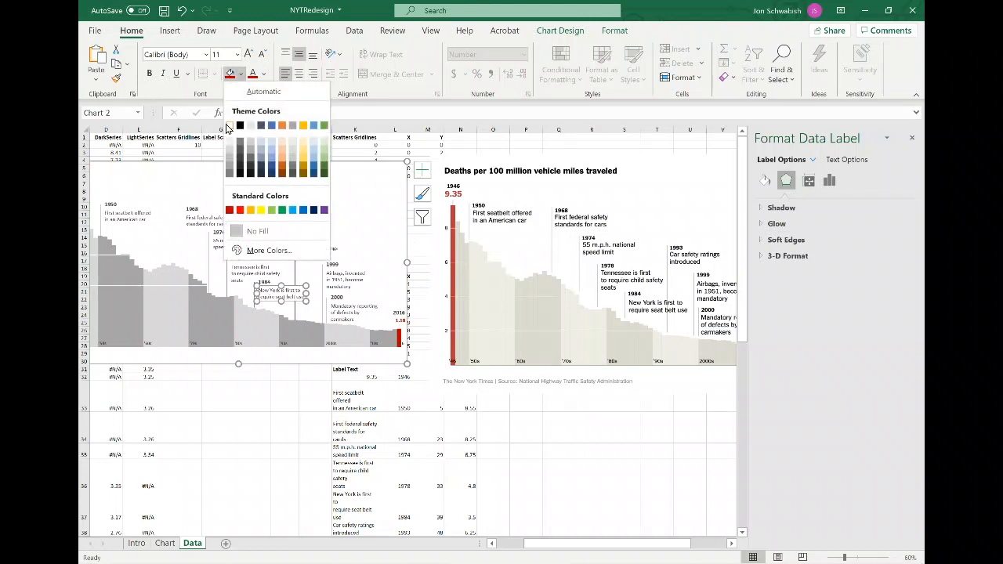
{"action": "left_click", "coordinate": [229, 126]}
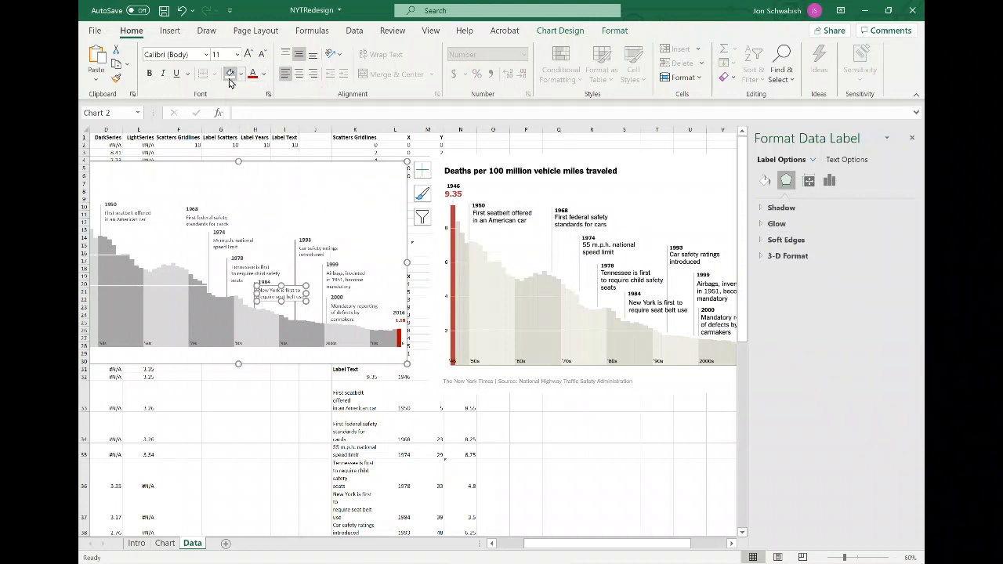
Narrow the plot area by moving its left edge slightly inward.
{"action": "left_click", "coordinate": [281, 178]}
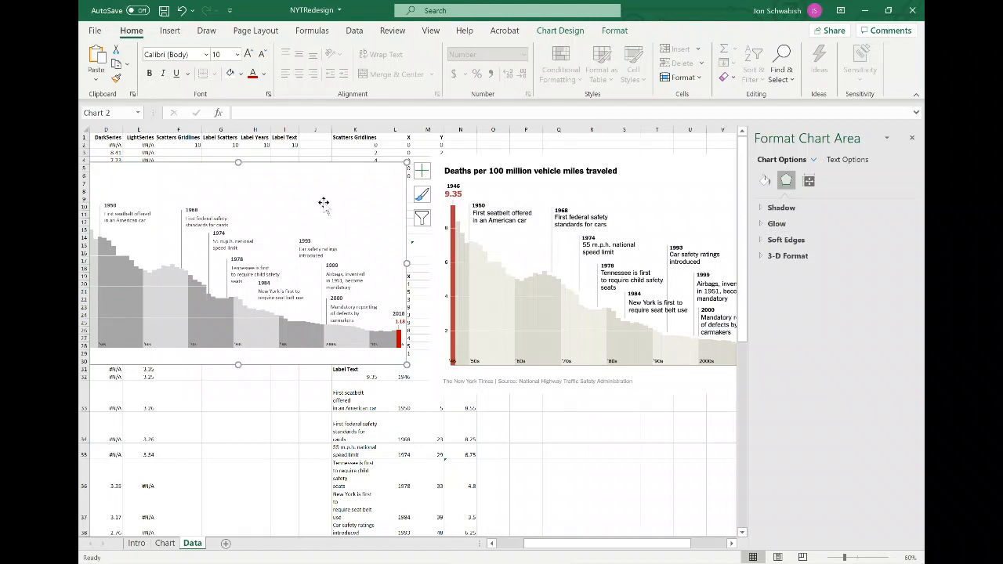
{"action": "left_click_drag", "start_coordinate": [554, 543], "coordinate": [512, 544]}
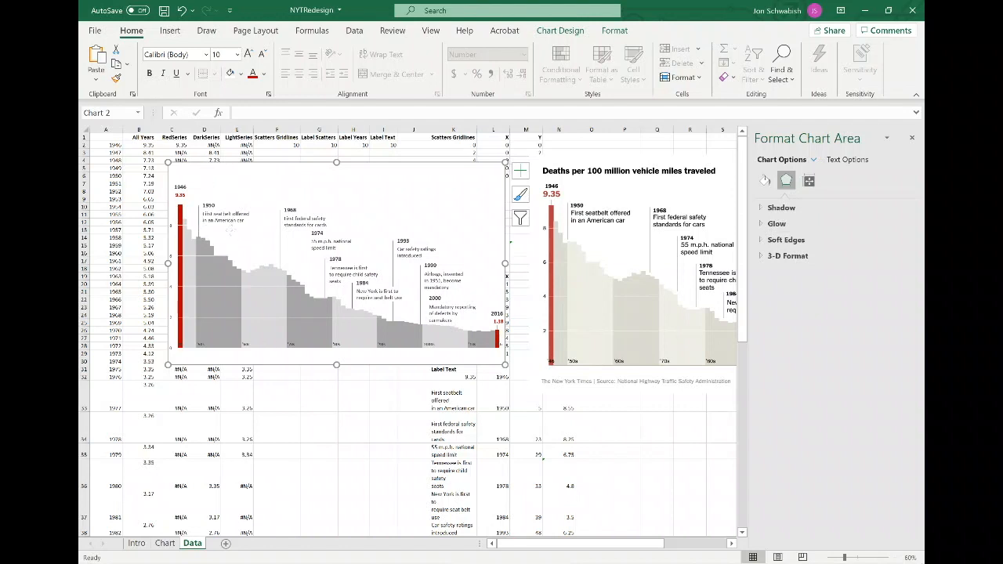
{"action": "left_click", "coordinate": [235, 231]}
{"action": "left_click_drag", "start_coordinate": [173, 266], "coordinate": [184, 267]}
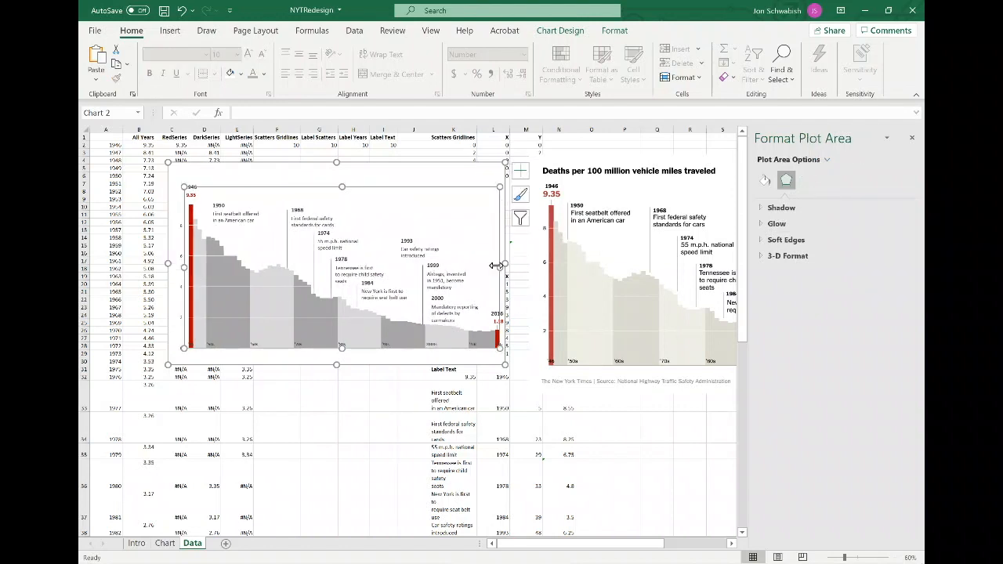
{"action": "left_click", "coordinate": [466, 168]}
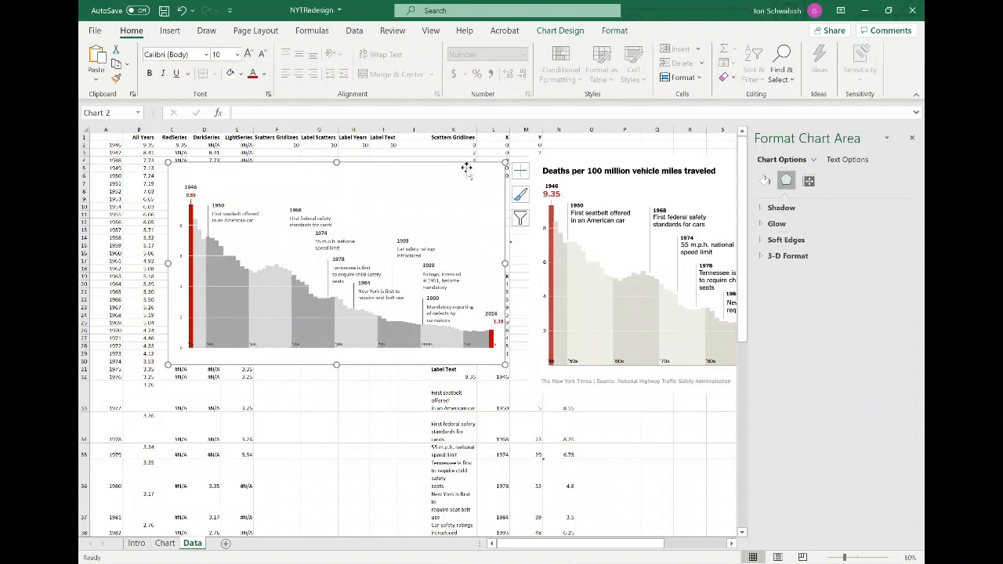